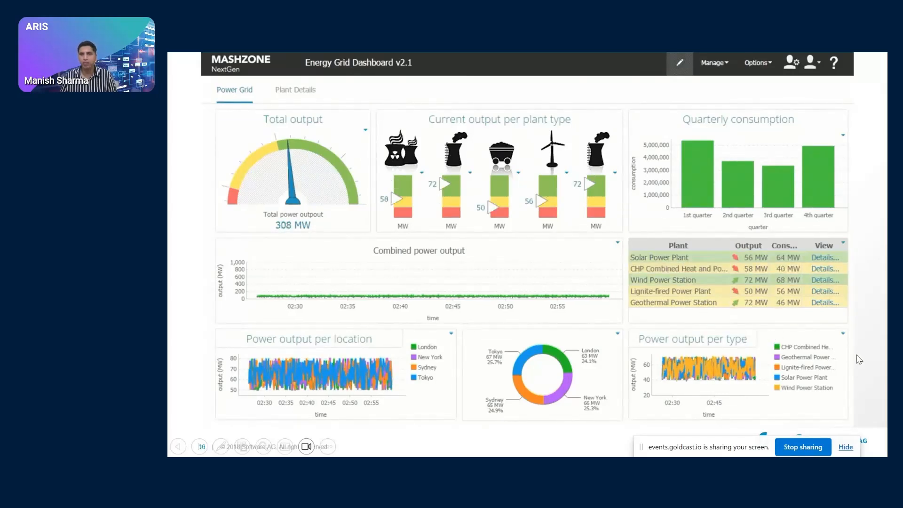
Show the remaining presentation slides, end the slide show and switch to ARIS Architect
{"action": "key", "text": "Right"}
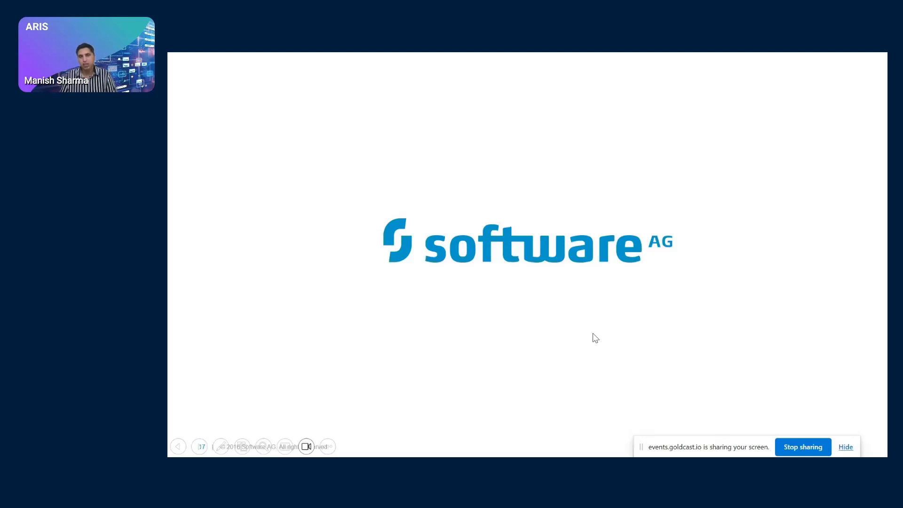
{"action": "key", "text": "Right"}
{"action": "key", "text": "Right"}
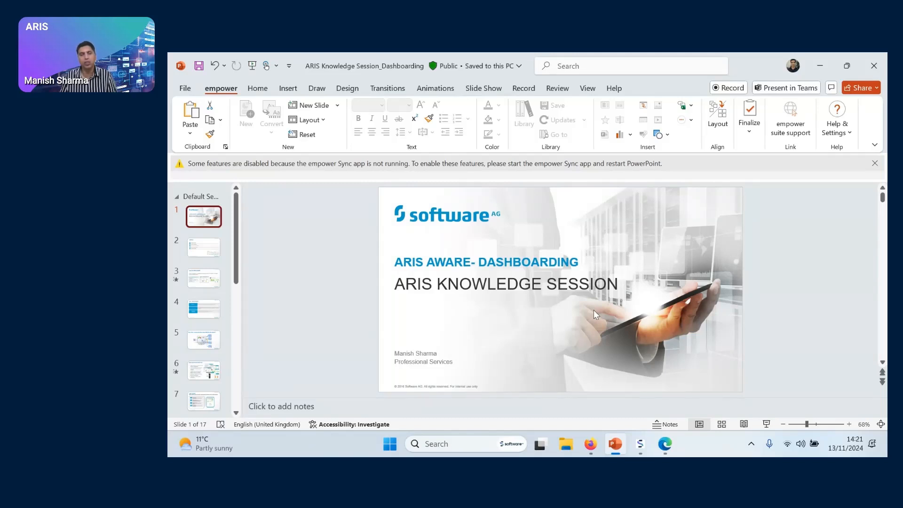
{"action": "left_click", "coordinate": [640, 446]}
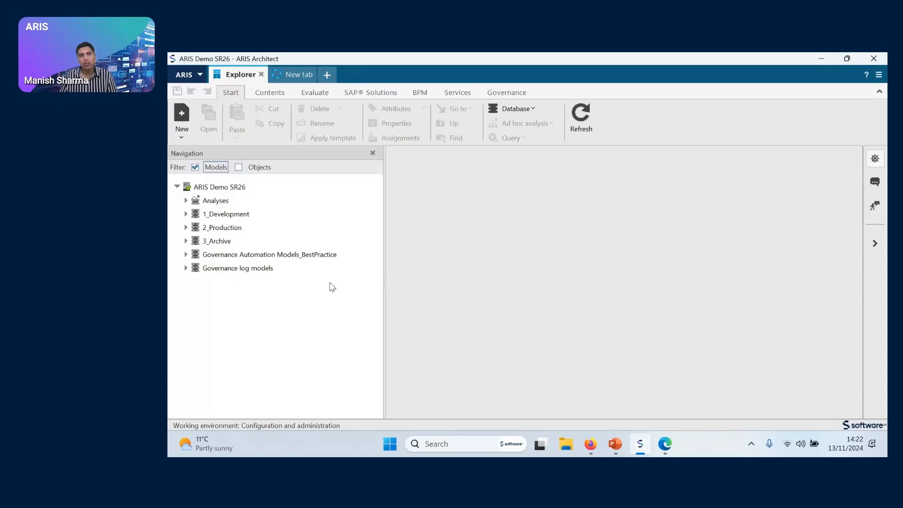
Switch to PowerPoint and display slide 10, the AWARE architecture with its data sources, feeds and MashApp layers
{"action": "left_click", "coordinate": [613, 444]}
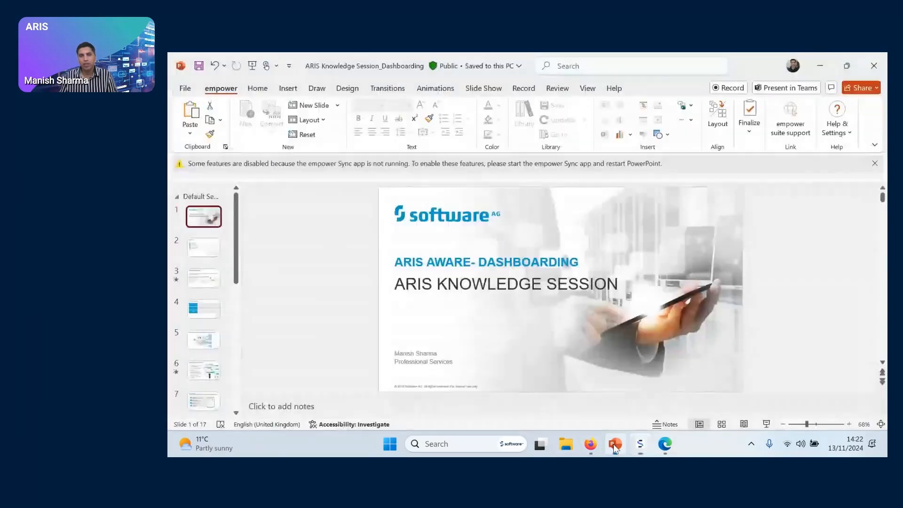
{"action": "scroll", "coordinate": [221, 305], "scroll_direction": "down", "scroll_amount": 3}
{"action": "scroll", "coordinate": [228, 342], "scroll_direction": "down", "scroll_amount": 3}
{"action": "left_click", "coordinate": [200, 294]}
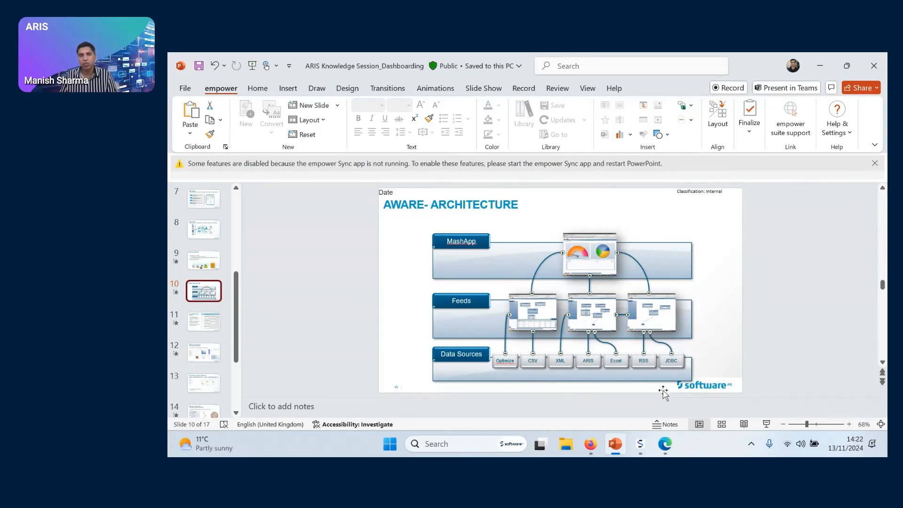
Switch to ARIS Architect and view the scheduled reports under Evaluations in Administration
{"action": "left_click", "coordinate": [641, 445]}
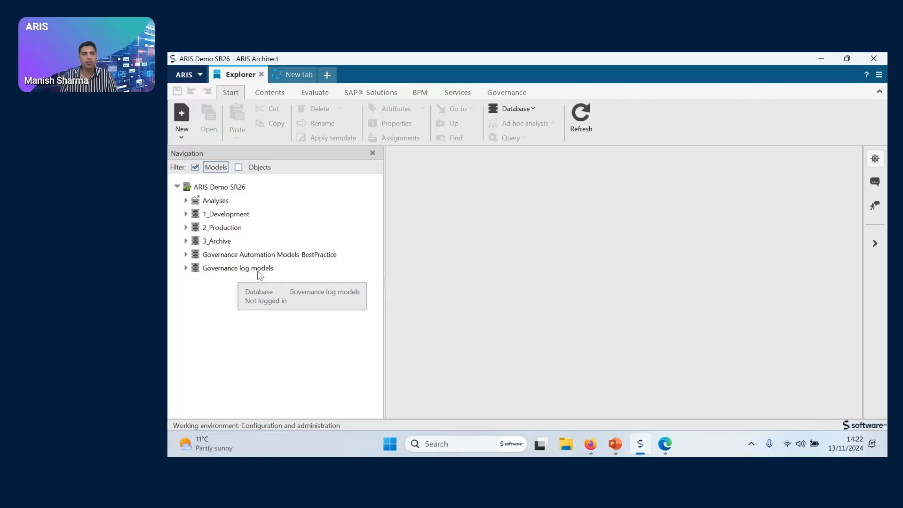
{"action": "left_click", "coordinate": [190, 76]}
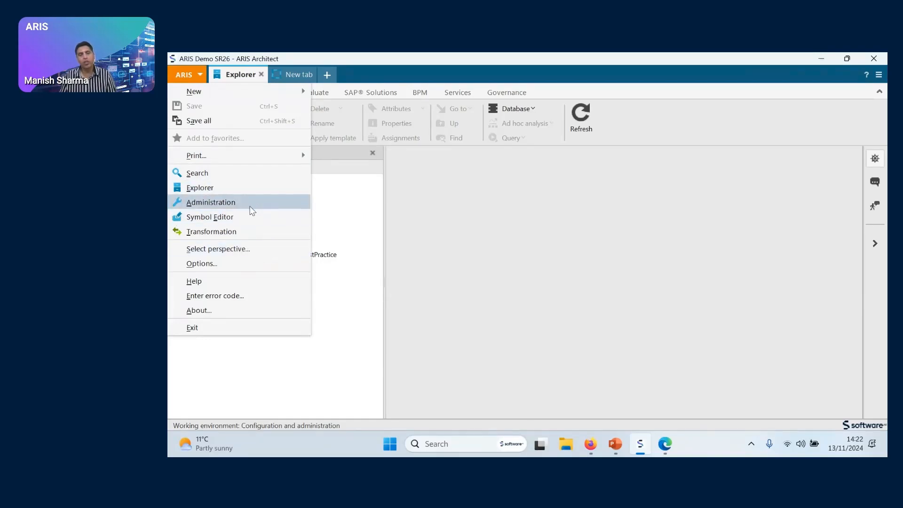
{"action": "left_click", "coordinate": [251, 207]}
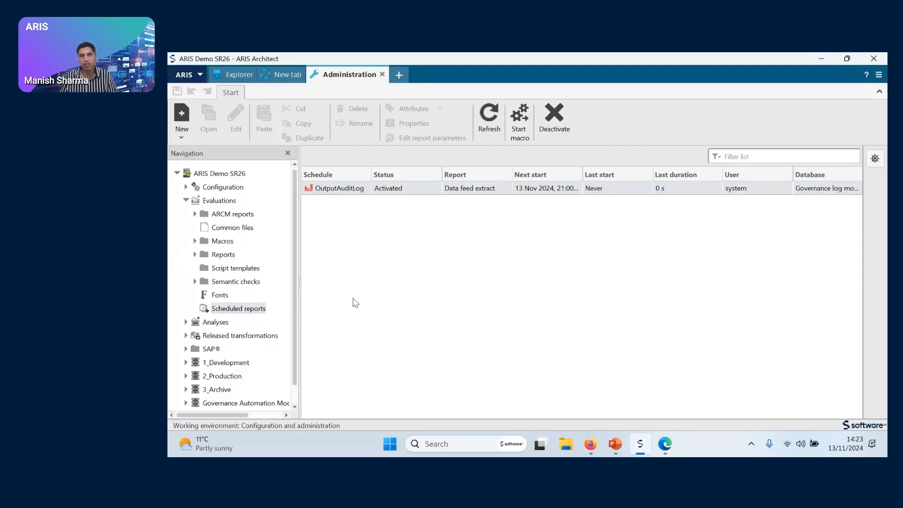
{"action": "left_click", "coordinate": [664, 444]}
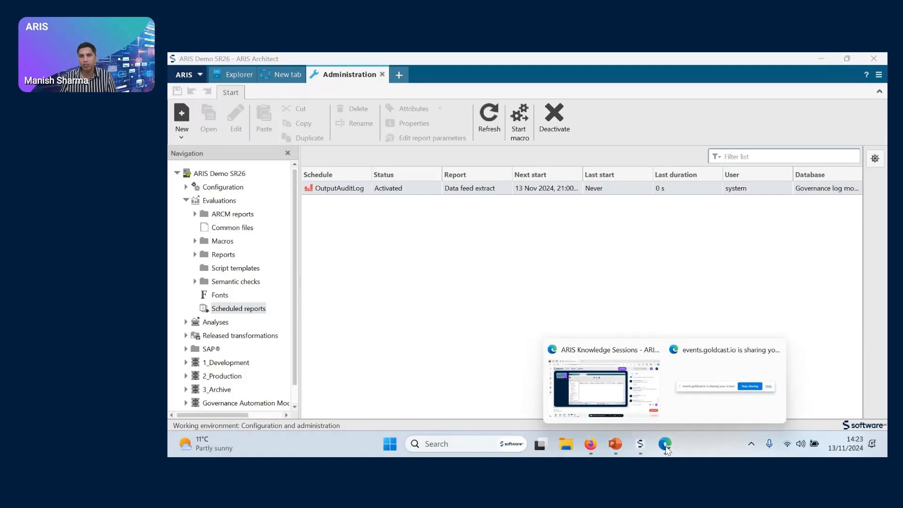
{"action": "left_click", "coordinate": [611, 444]}
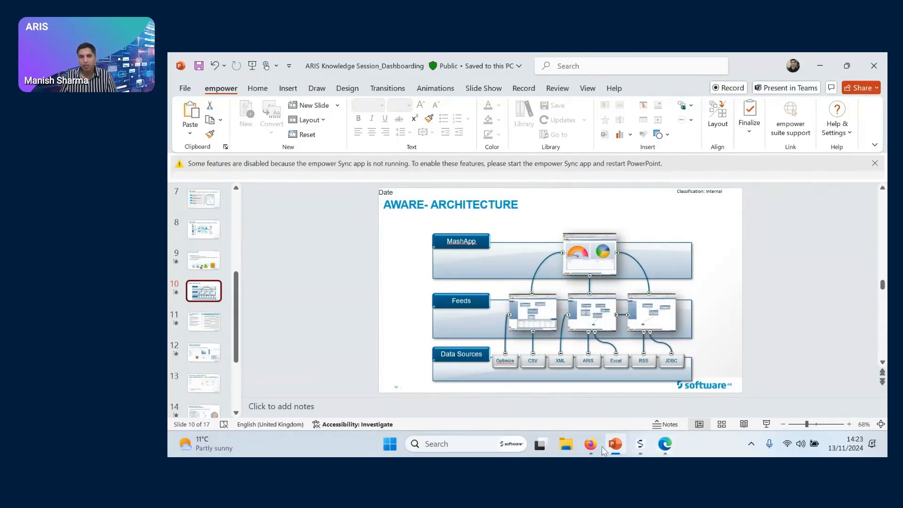
{"action": "left_click", "coordinate": [640, 443]}
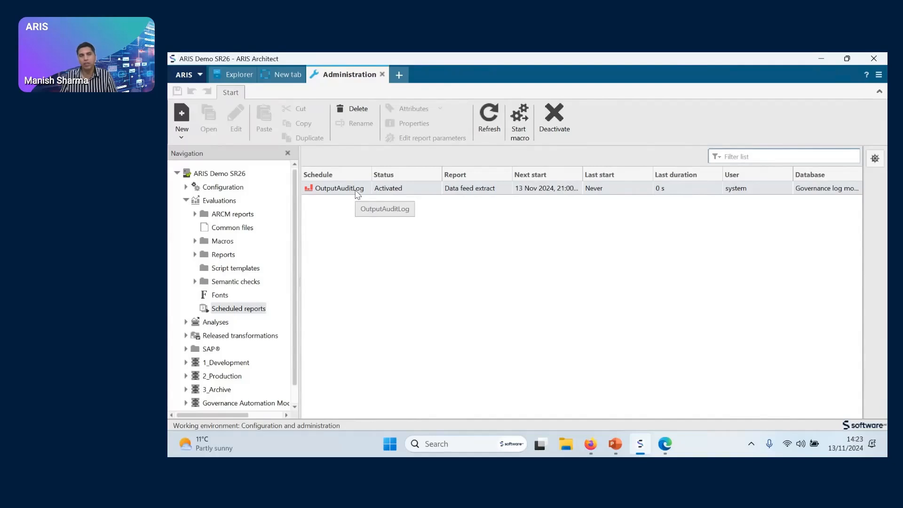
{"action": "scroll", "coordinate": [244, 371], "scroll_direction": "down", "scroll_amount": 1}
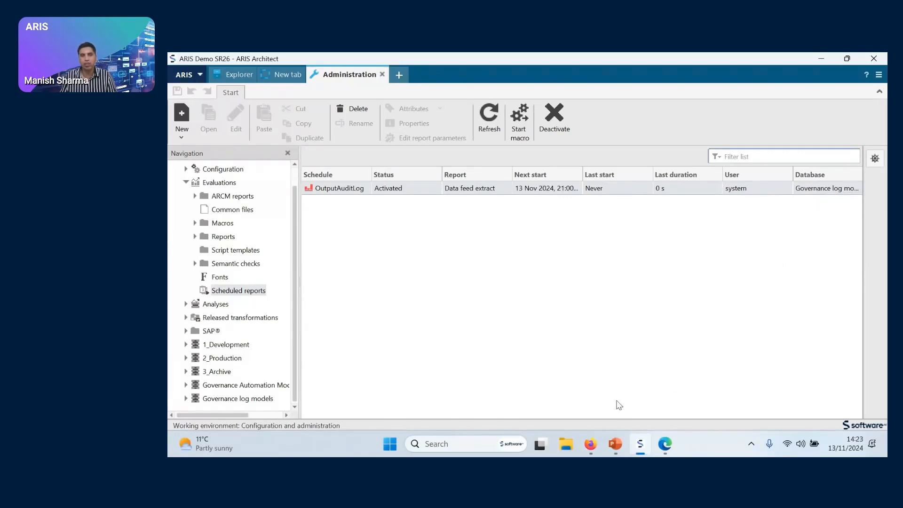
Switch to Firefox and log in to ARIS with the prefilled credentials, and minimize the ARIS Architect window
{"action": "left_click", "coordinate": [590, 443]}
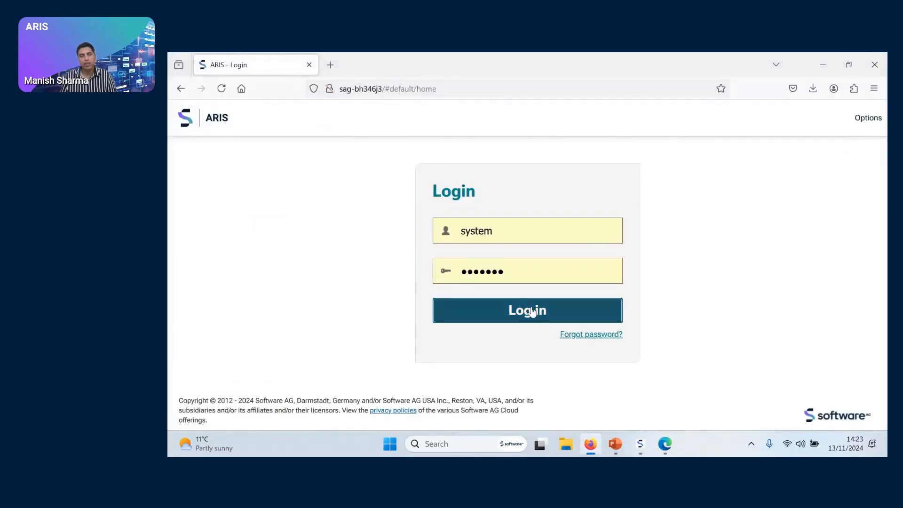
{"action": "left_click", "coordinate": [531, 311]}
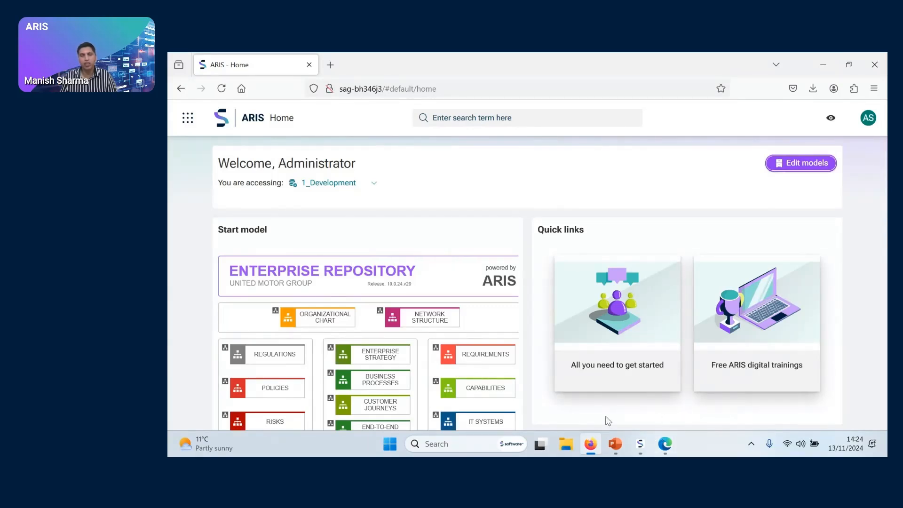
{"action": "left_click", "coordinate": [640, 450]}
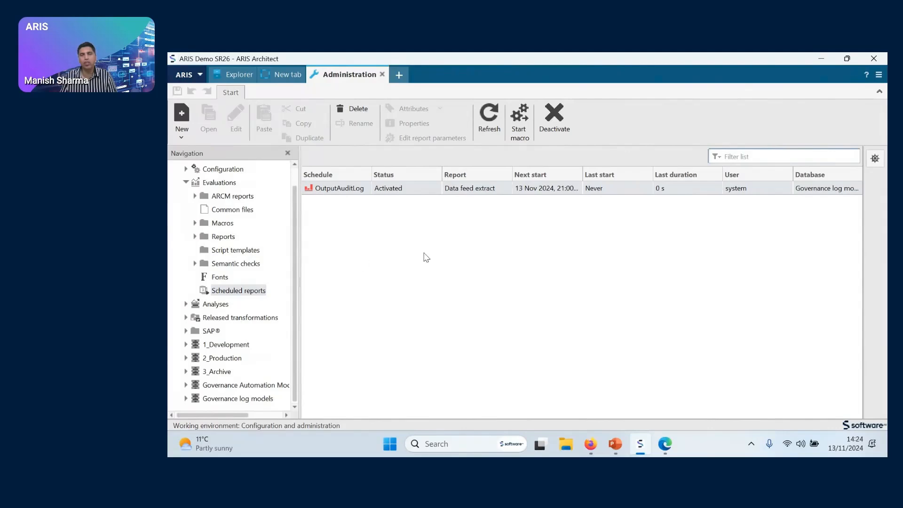
{"action": "left_click", "coordinate": [821, 58]}
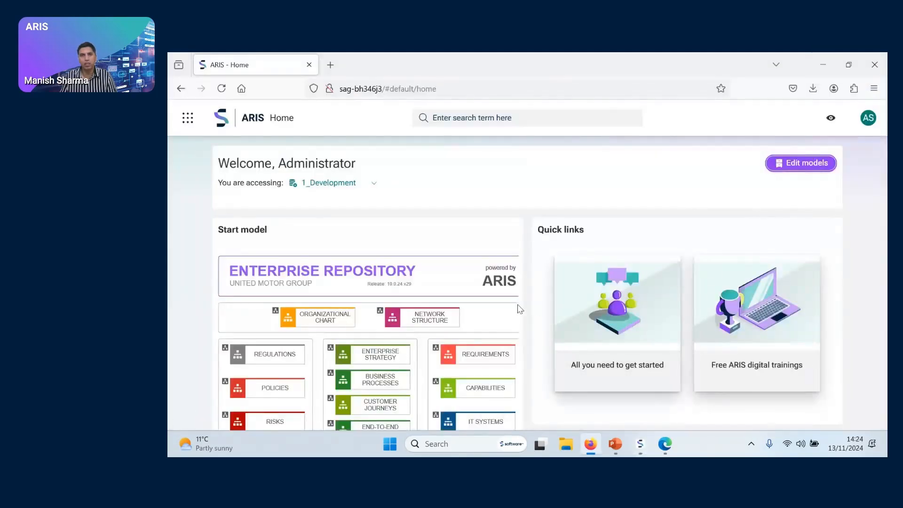
Open the Documents area of the ARIS repository and consult the AWARE architecture slide in PowerPoint
{"action": "left_click", "coordinate": [187, 117]}
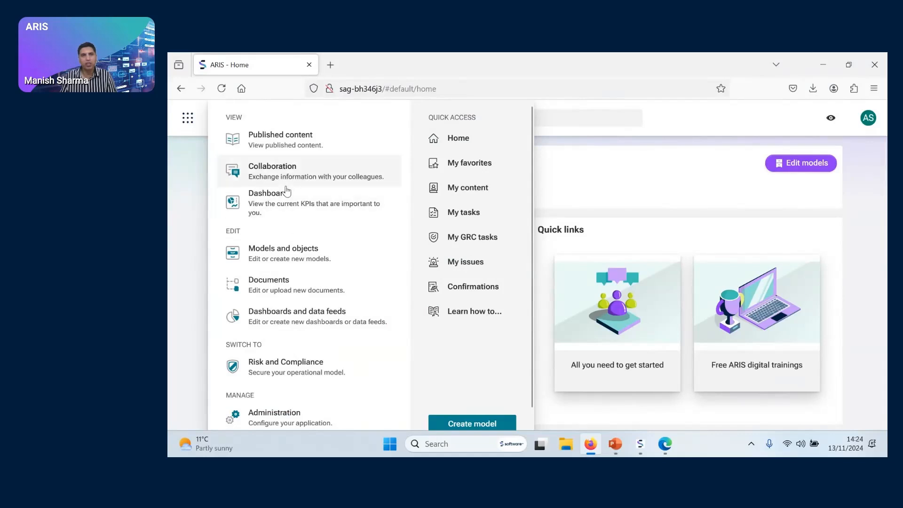
{"action": "left_click", "coordinate": [290, 285]}
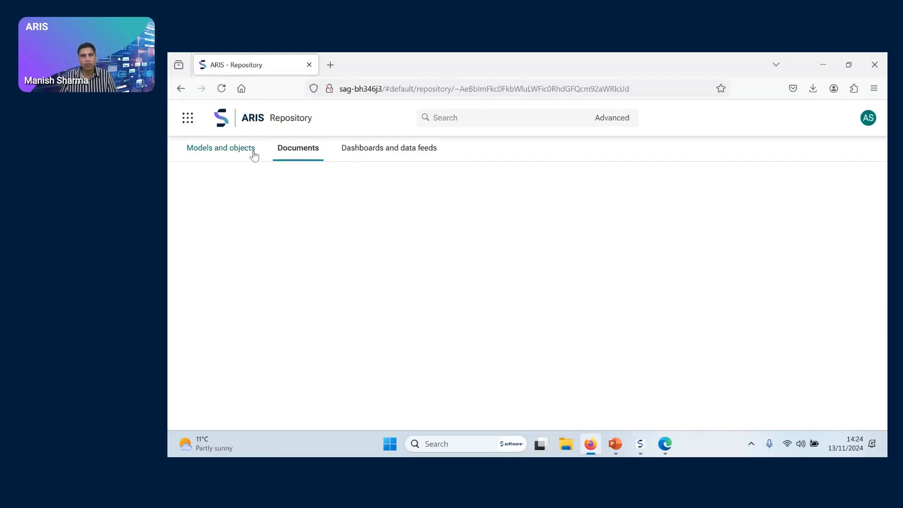
{"action": "left_click", "coordinate": [614, 445]}
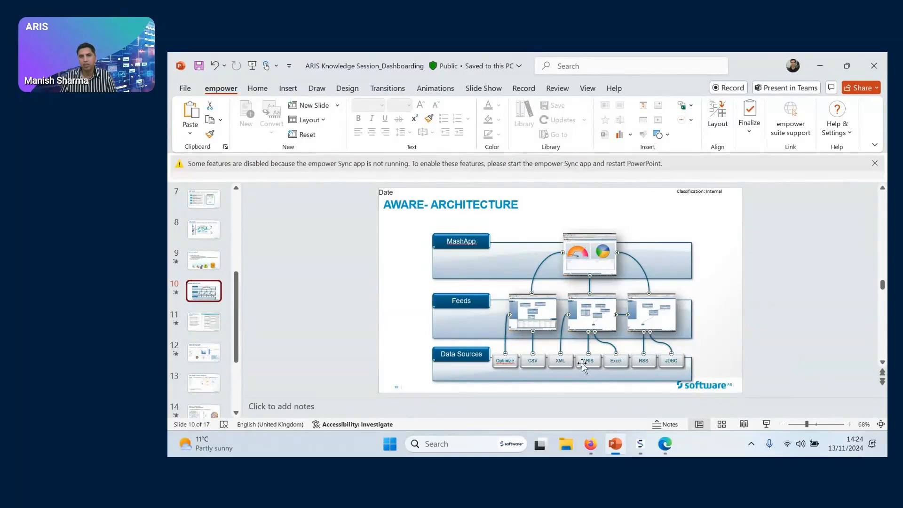
{"action": "left_click", "coordinate": [824, 71]}
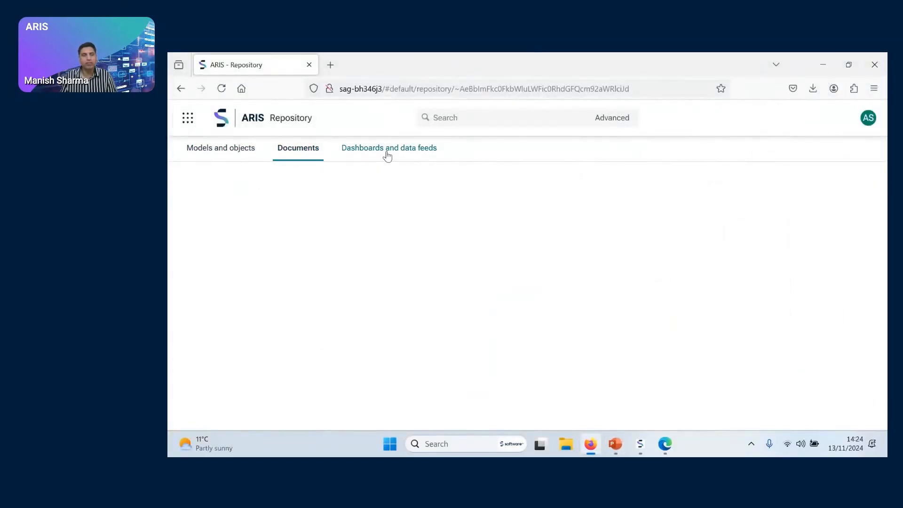
View the Models and objects area, and open the Dashboarding > Governance folder in ARIS document storage
{"action": "left_click", "coordinate": [245, 157]}
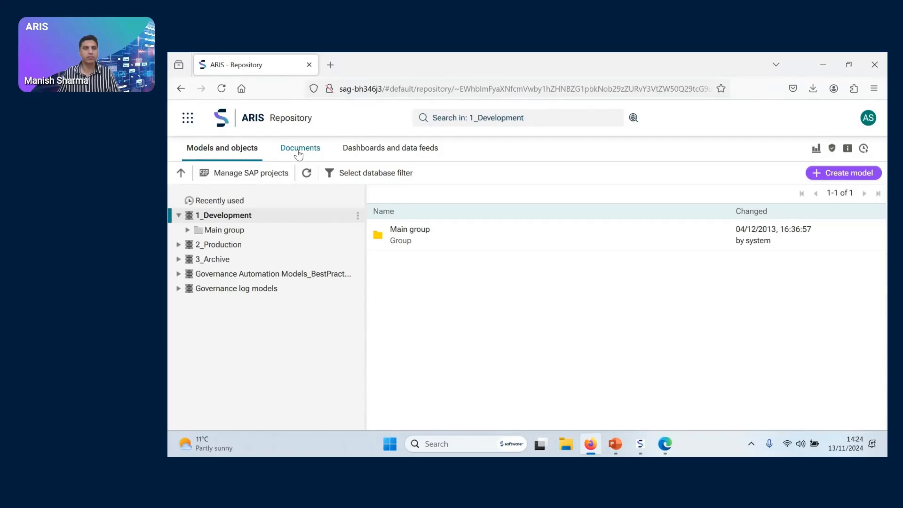
{"action": "left_click", "coordinate": [298, 154]}
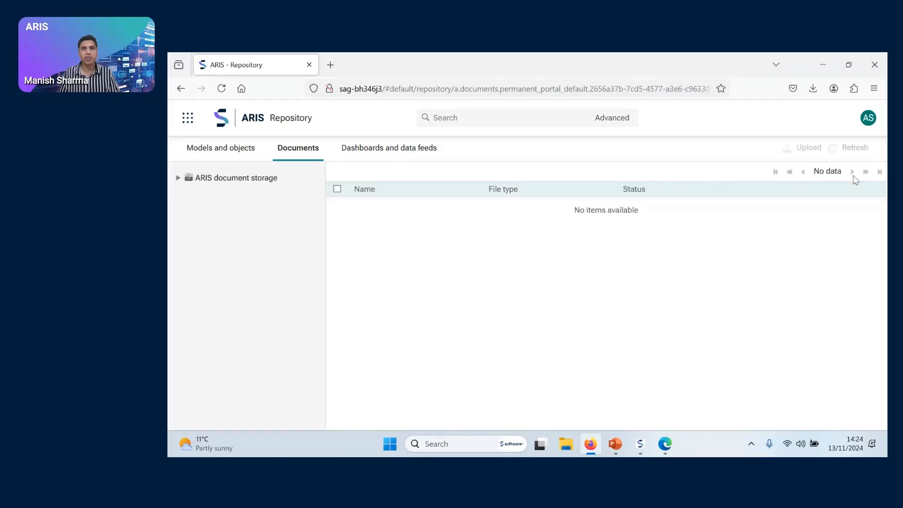
{"action": "left_click", "coordinate": [178, 179]}
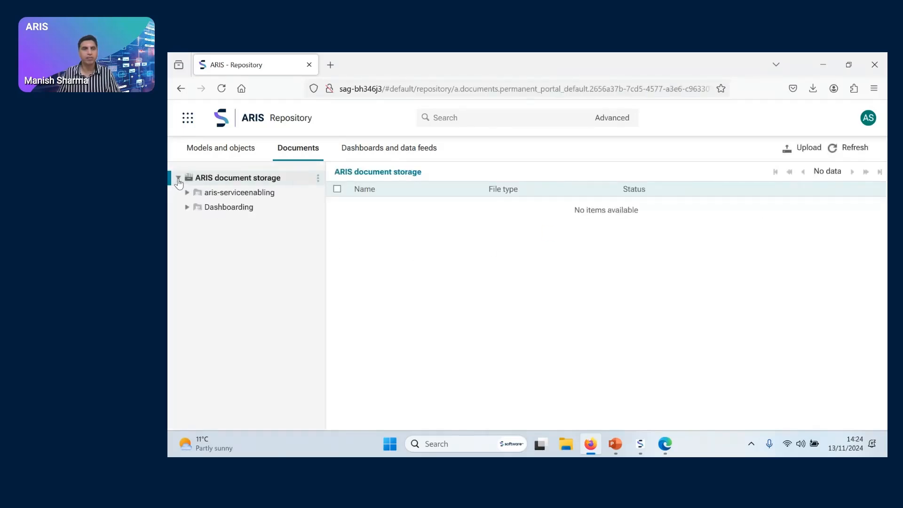
{"action": "left_click", "coordinate": [188, 207]}
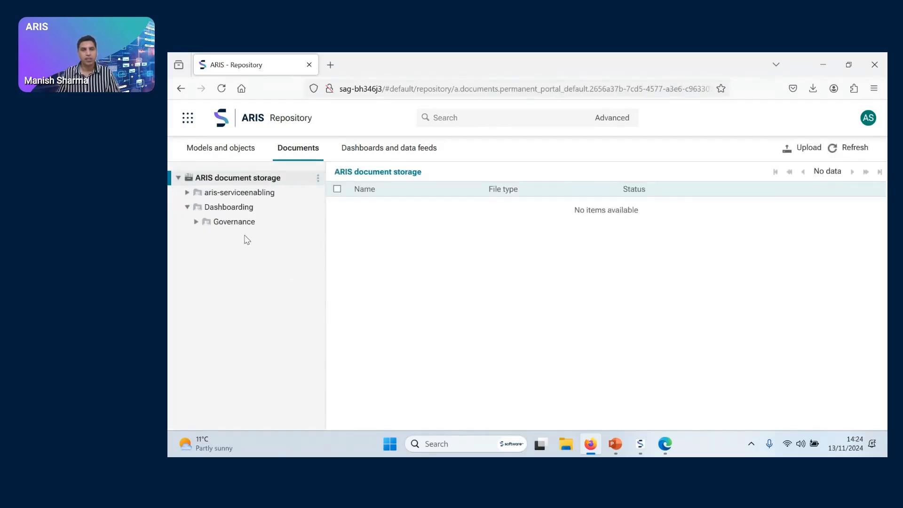
{"action": "left_click", "coordinate": [232, 228]}
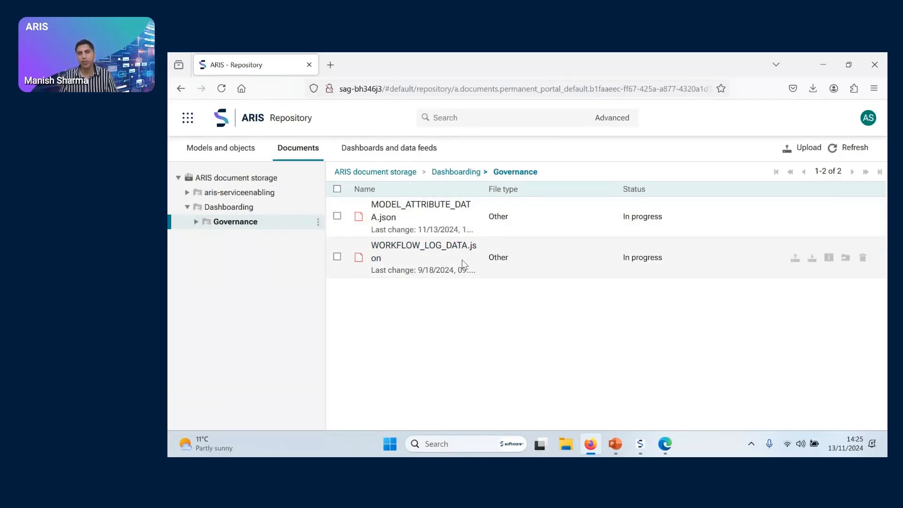
Revisit the AWARE architecture slide in PowerPoint, and open the Data feeds list in the ARIS repository
{"action": "left_click", "coordinate": [622, 443]}
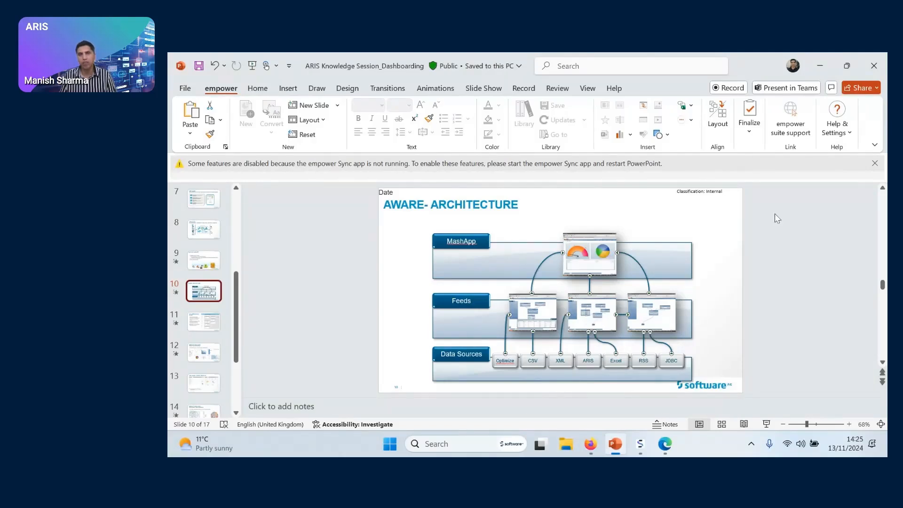
{"action": "left_click", "coordinate": [821, 68]}
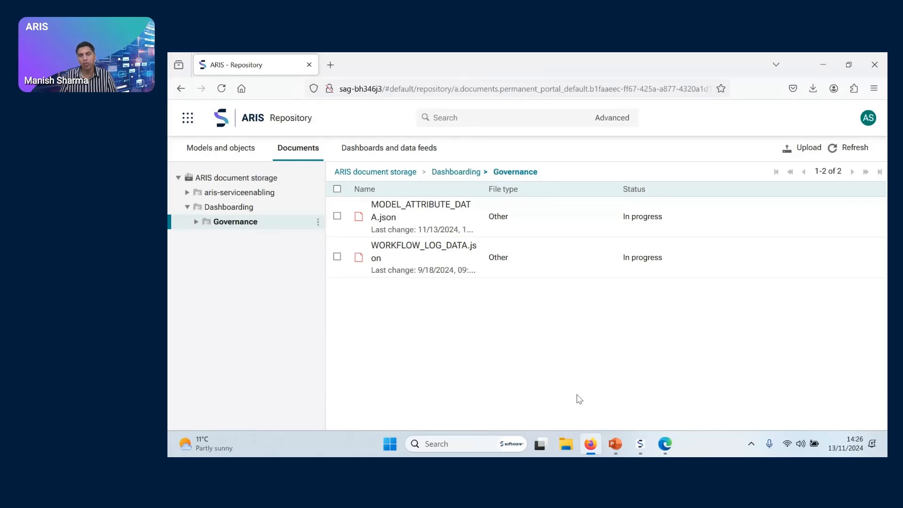
{"action": "left_click", "coordinate": [187, 118]}
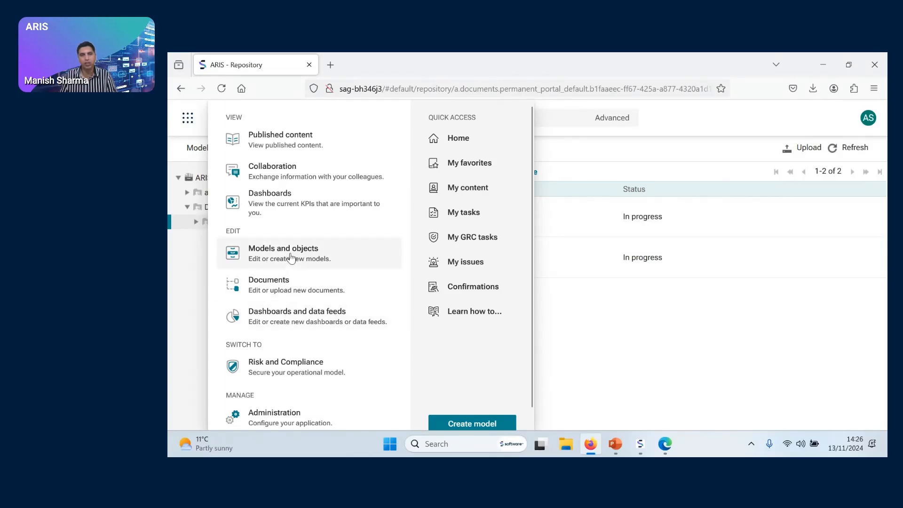
{"action": "left_click", "coordinate": [301, 312]}
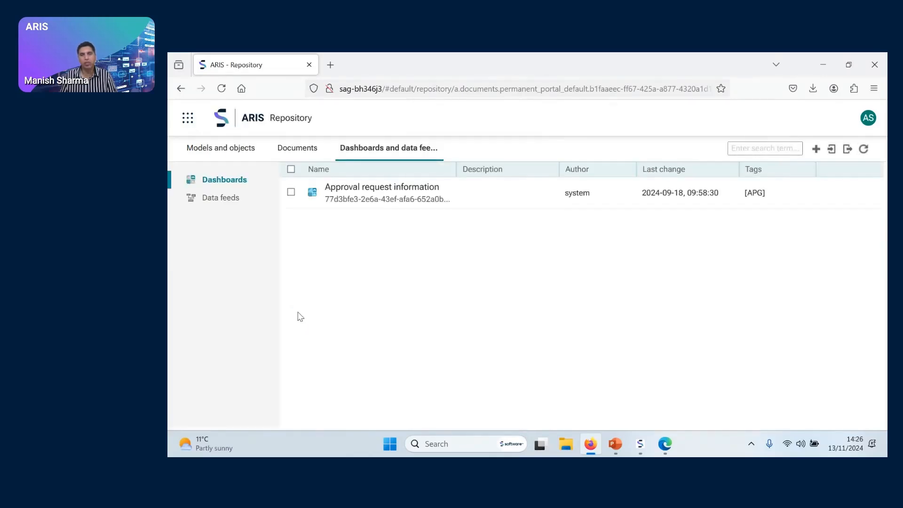
{"action": "left_click", "coordinate": [223, 205]}
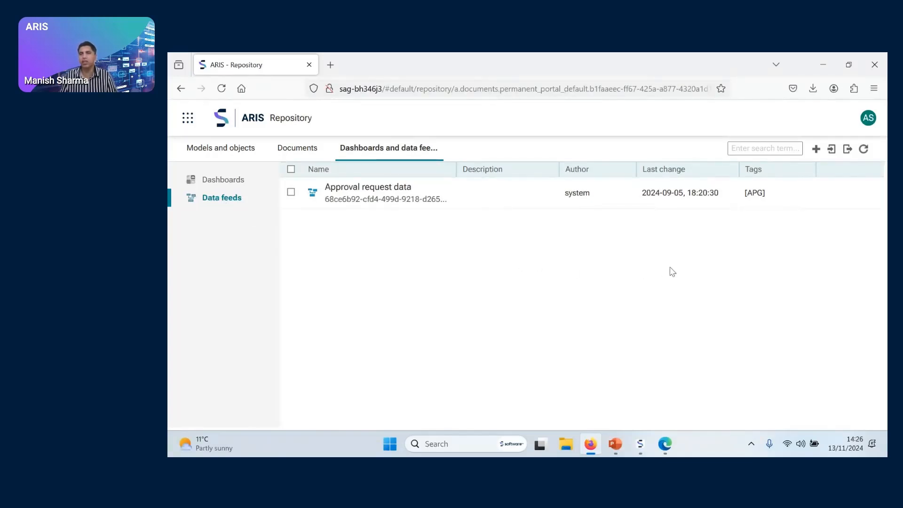
Create a new data feed and look through the data source types and additional operators on offer
{"action": "left_click", "coordinate": [817, 150]}
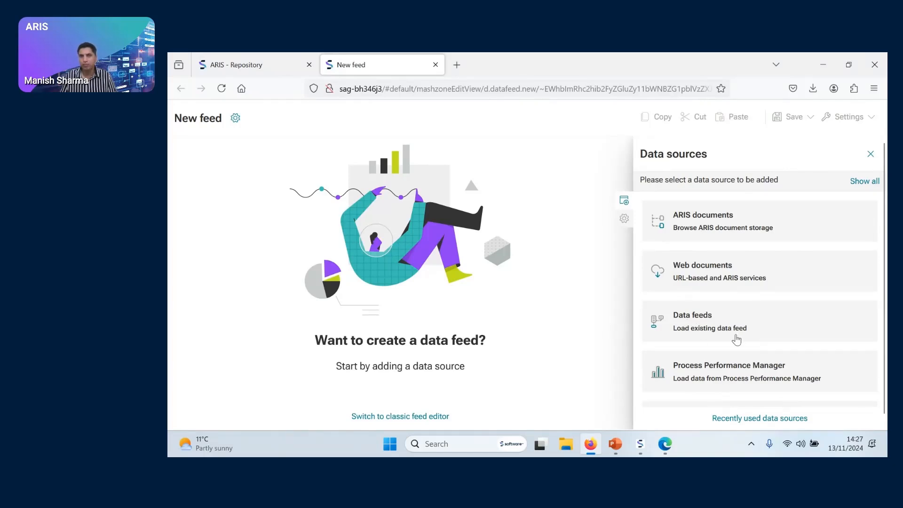
{"action": "scroll", "coordinate": [736, 340], "scroll_direction": "down", "scroll_amount": 1}
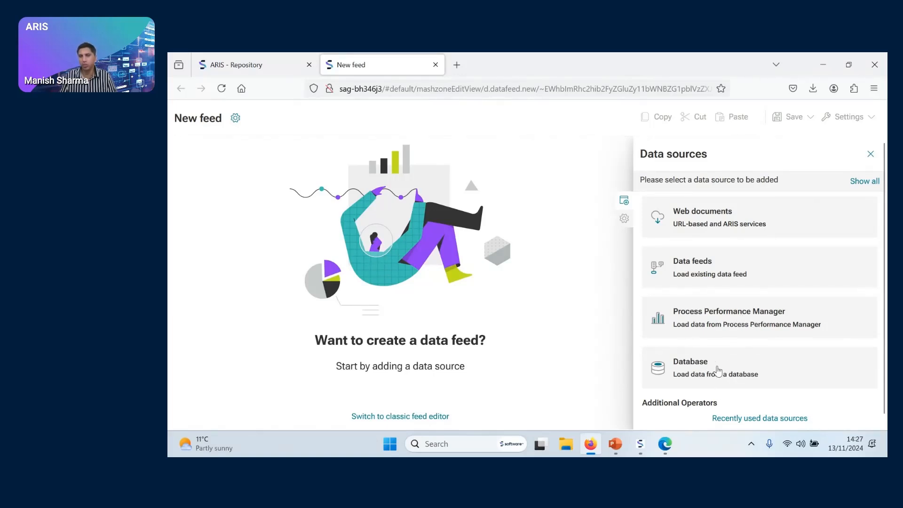
{"action": "scroll", "coordinate": [719, 371], "scroll_direction": "down", "scroll_amount": 3}
{"action": "scroll", "coordinate": [718, 369], "scroll_direction": "up", "scroll_amount": 3}
{"action": "scroll", "coordinate": [718, 369], "scroll_direction": "down", "scroll_amount": 3}
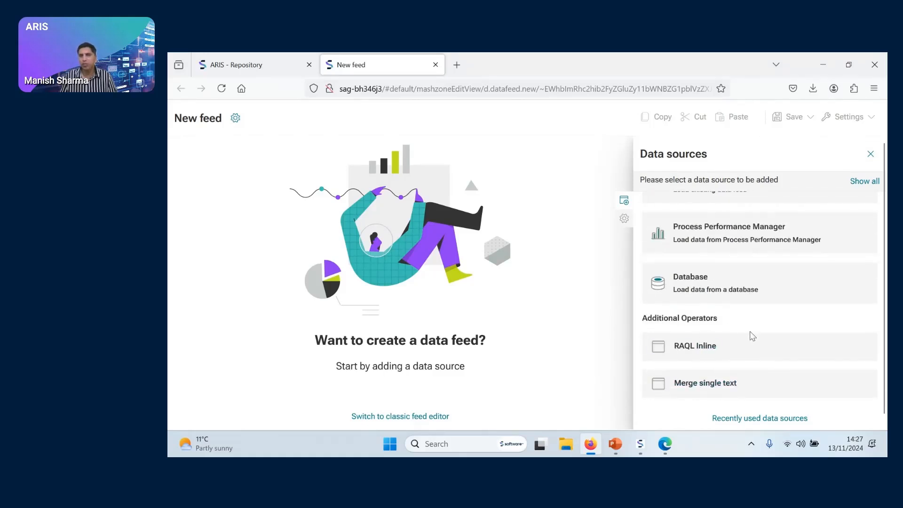
{"action": "scroll", "coordinate": [751, 338], "scroll_direction": "up", "scroll_amount": 3}
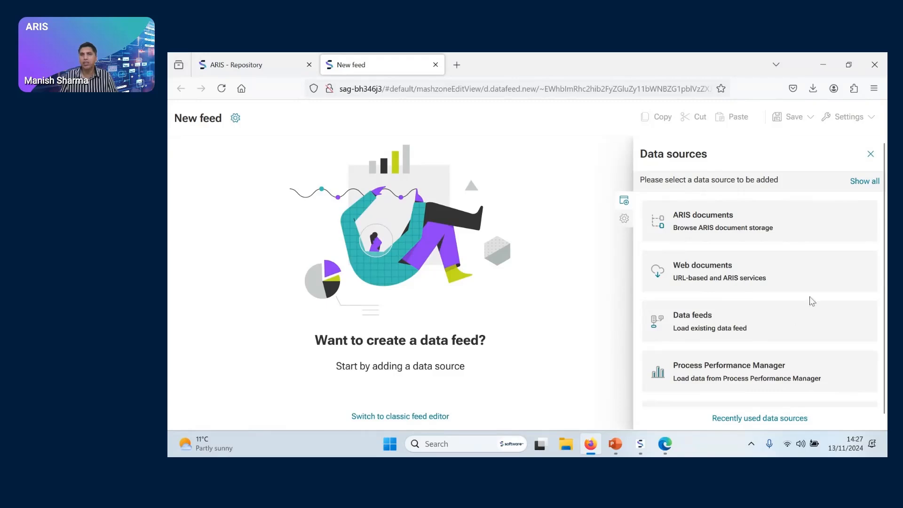
Add WORKFLOW_LOG_DATA.json from the Dashboarding > Governance folder of ARIS document storage as a source, and delete the duplicate JSON operator in Stream 2
{"action": "left_click", "coordinate": [725, 235]}
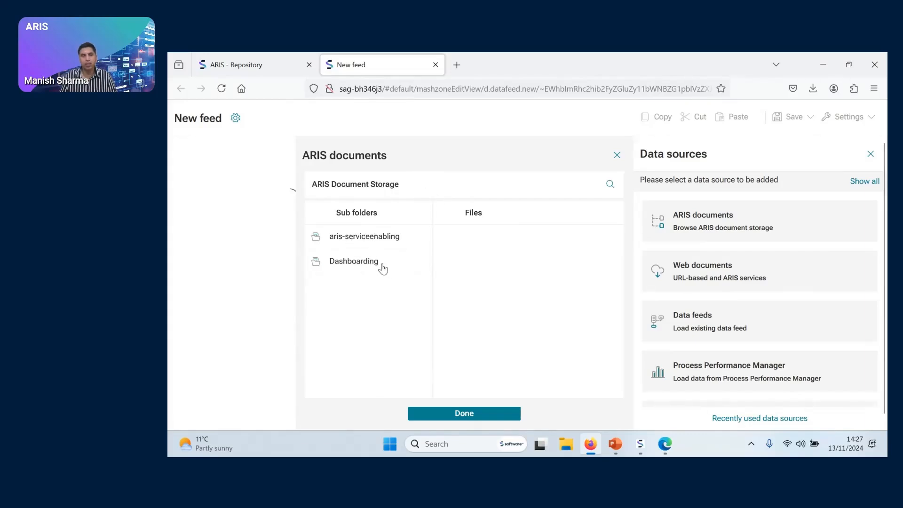
{"action": "left_click", "coordinate": [360, 267]}
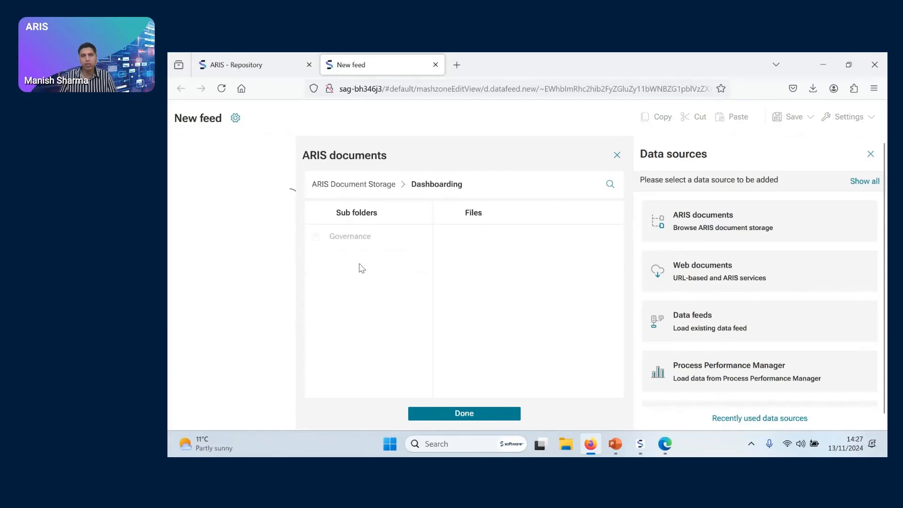
{"action": "left_click", "coordinate": [355, 241]}
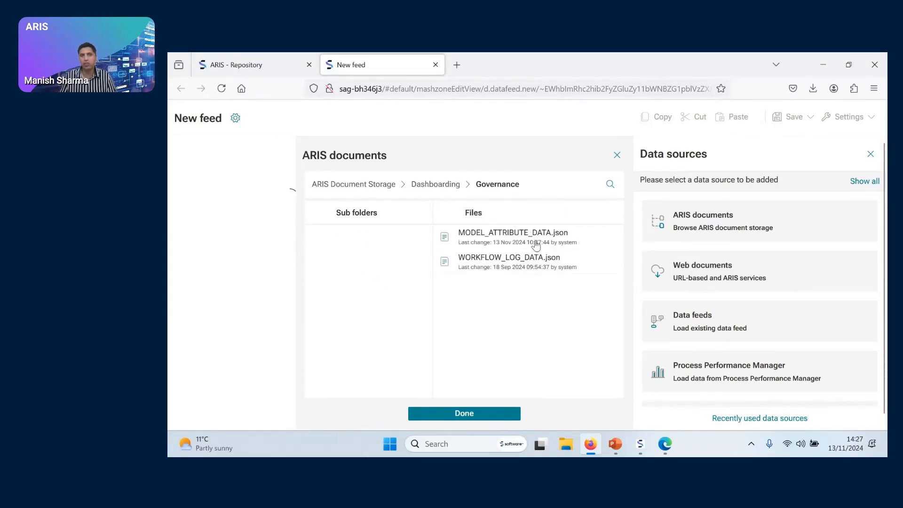
{"action": "left_click", "coordinate": [513, 270]}
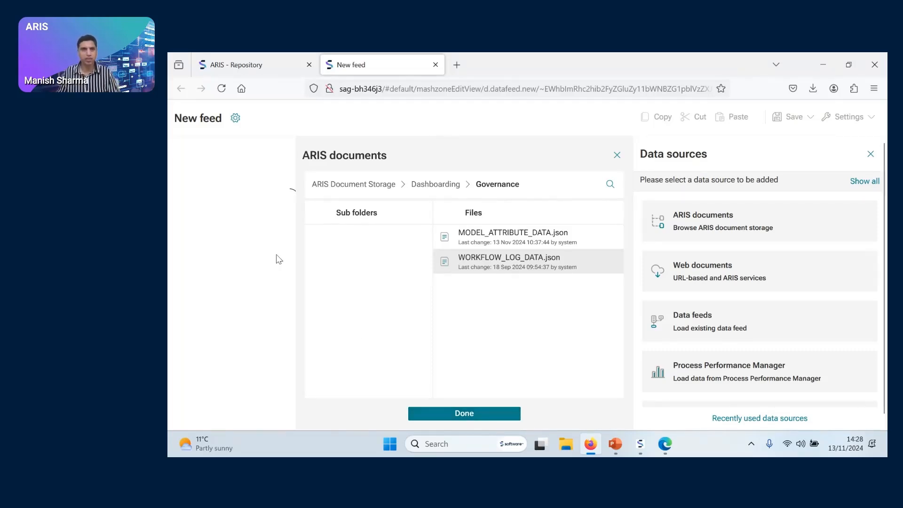
{"action": "left_click", "coordinate": [617, 156]}
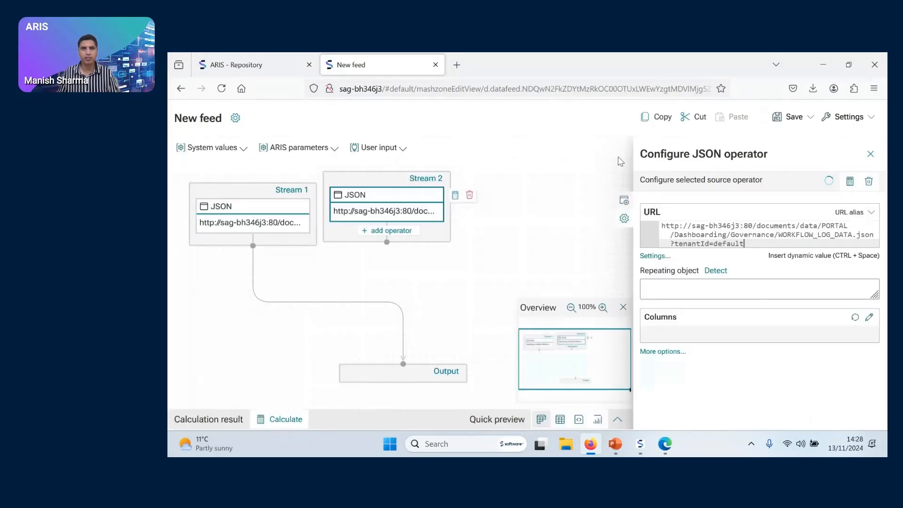
{"action": "left_click", "coordinate": [472, 195]}
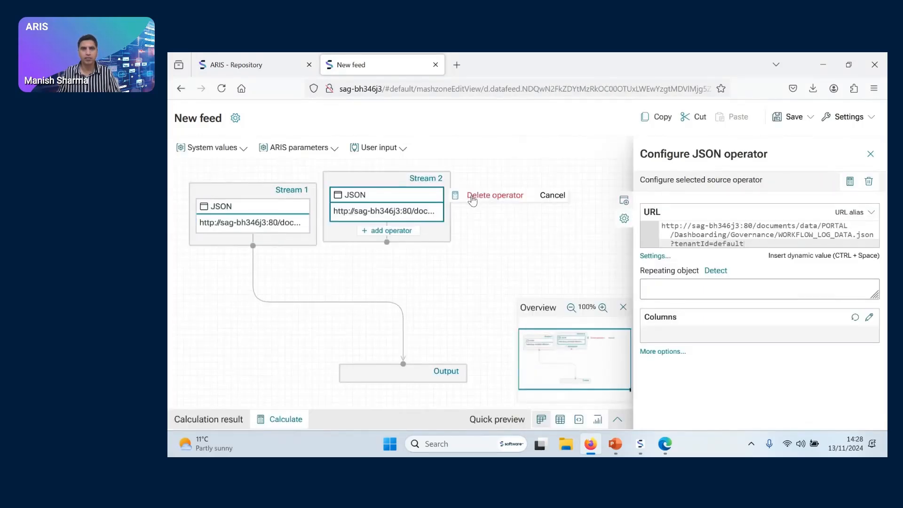
{"action": "left_click", "coordinate": [510, 196]}
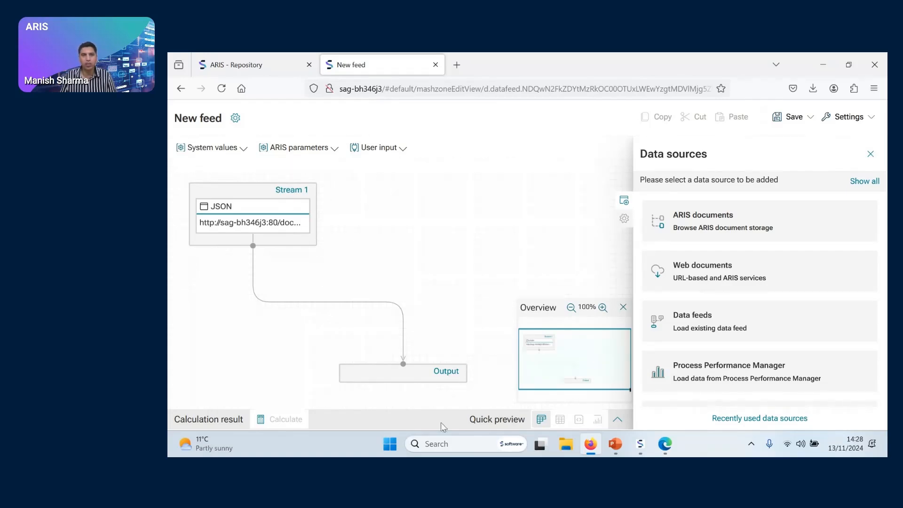
Calculate the feed's output and examine the rows and all columns of the workflow log data
{"action": "left_click", "coordinate": [445, 381]}
{"action": "left_click", "coordinate": [282, 419]}
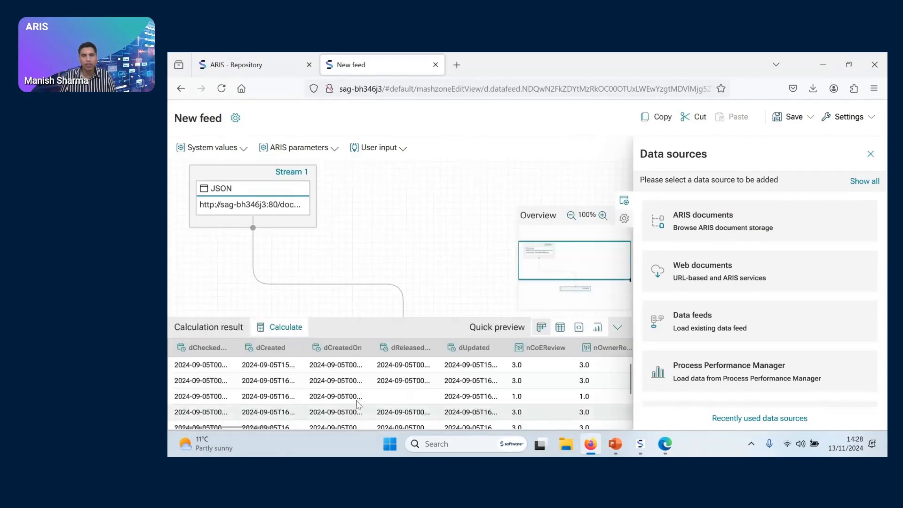
{"action": "left_click", "coordinate": [870, 154]}
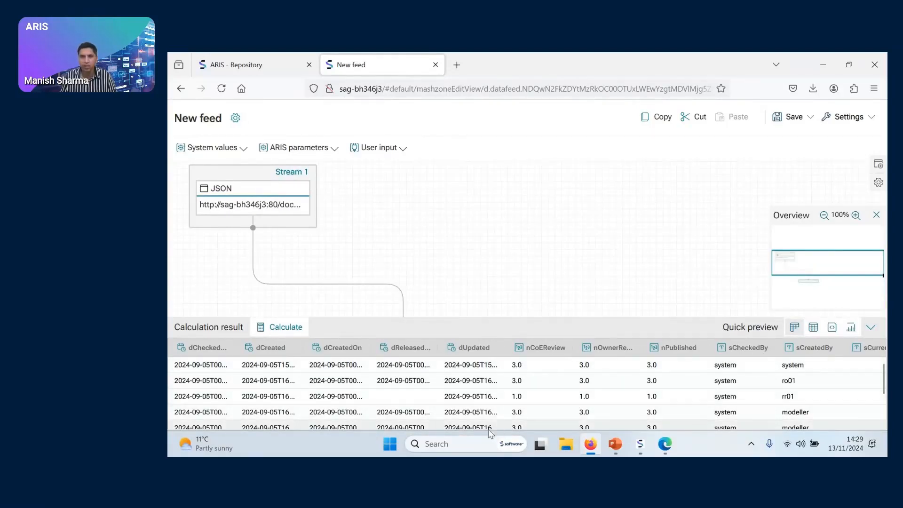
{"action": "scroll", "coordinate": [517, 414], "scroll_direction": "down", "scroll_amount": 3}
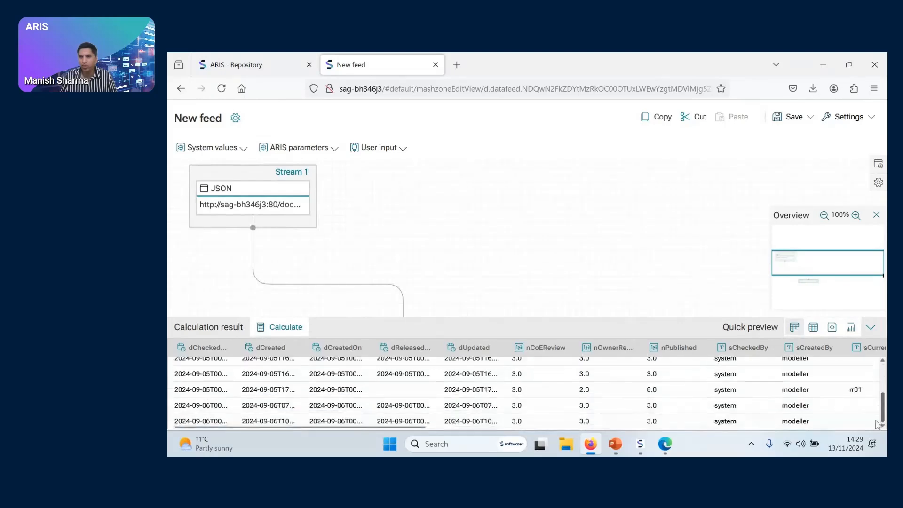
{"action": "scroll", "coordinate": [532, 425], "scroll_direction": "right", "scroll_amount": 10}
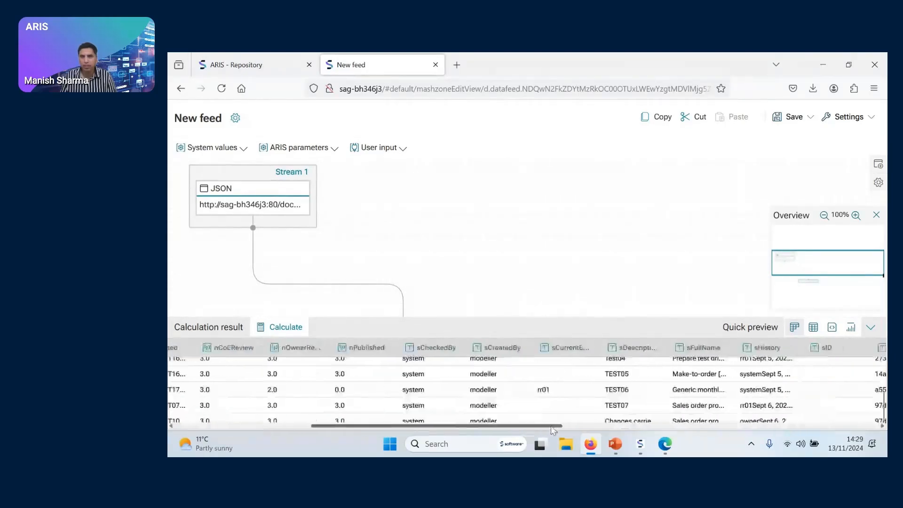
{"action": "left_click_drag", "start_coordinate": [554, 430], "coordinate": [879, 444]}
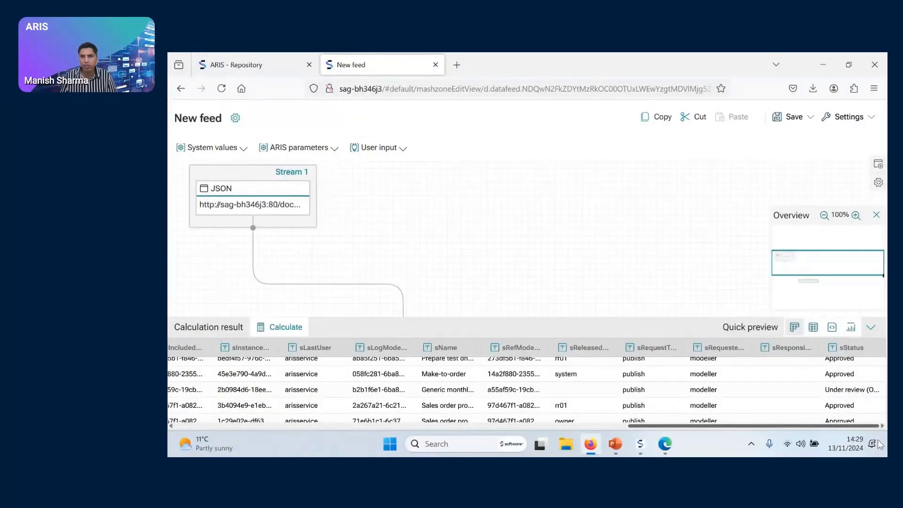
{"action": "left_click_drag", "start_coordinate": [878, 444], "coordinate": [859, 442]}
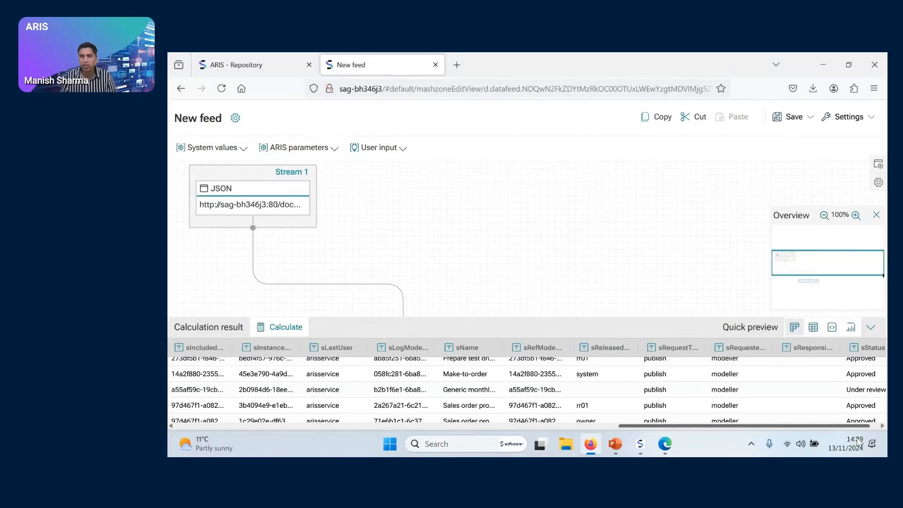
{"action": "left_click_drag", "start_coordinate": [790, 426], "coordinate": [345, 427]}
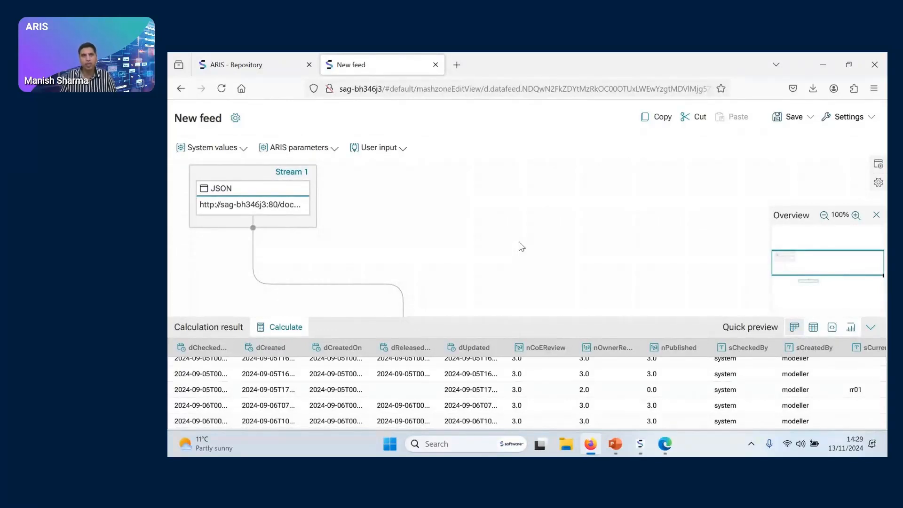
Check the JSON files in the Governance folder of the repository's Documents area, and return to the new feed
{"action": "left_click", "coordinate": [267, 66]}
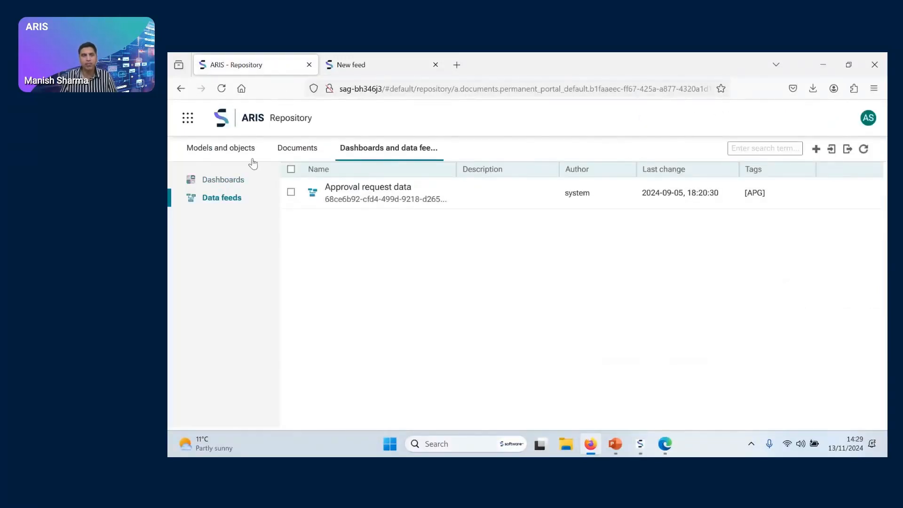
{"action": "left_click", "coordinate": [289, 149]}
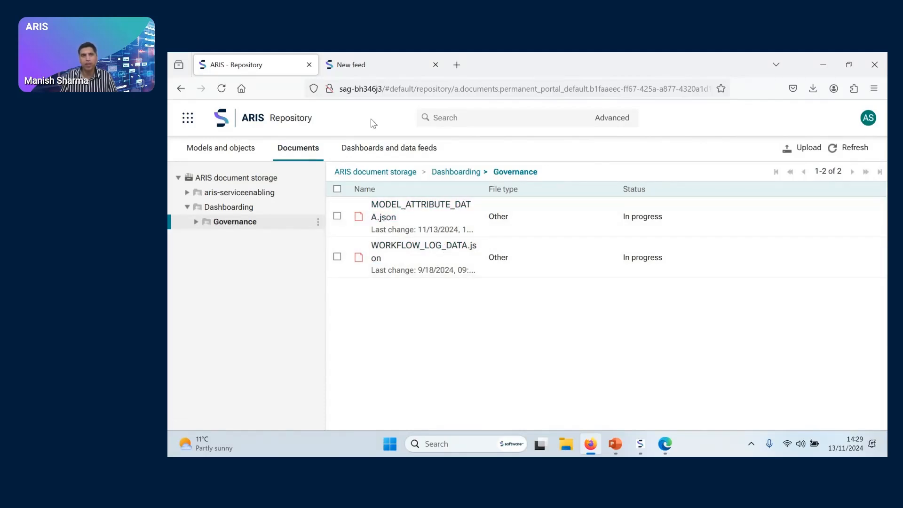
{"action": "left_click", "coordinate": [368, 70]}
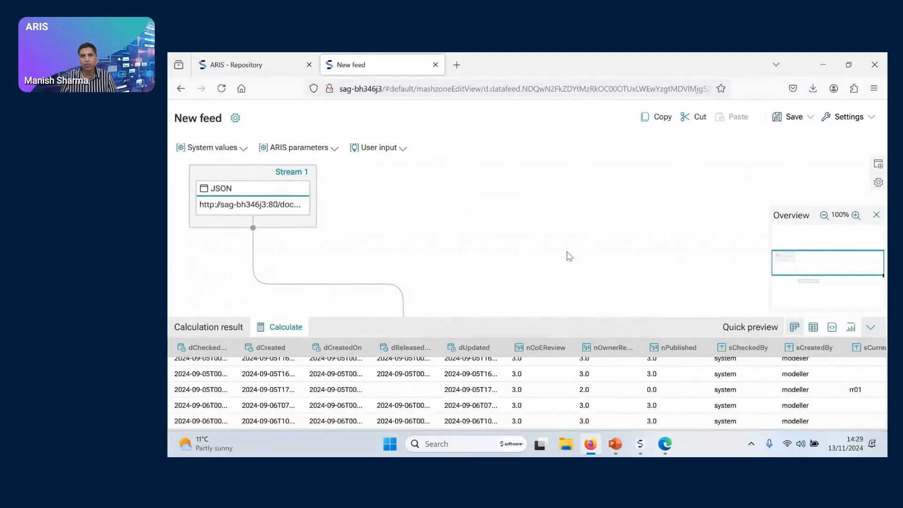
Add MODEL_ATTRIBUTE_DATA.json from the Dashboarding > Governance folder as a second source, and move its stream farther away from Stream 1
{"action": "scroll", "coordinate": [568, 256], "scroll_direction": "down", "scroll_amount": 1}
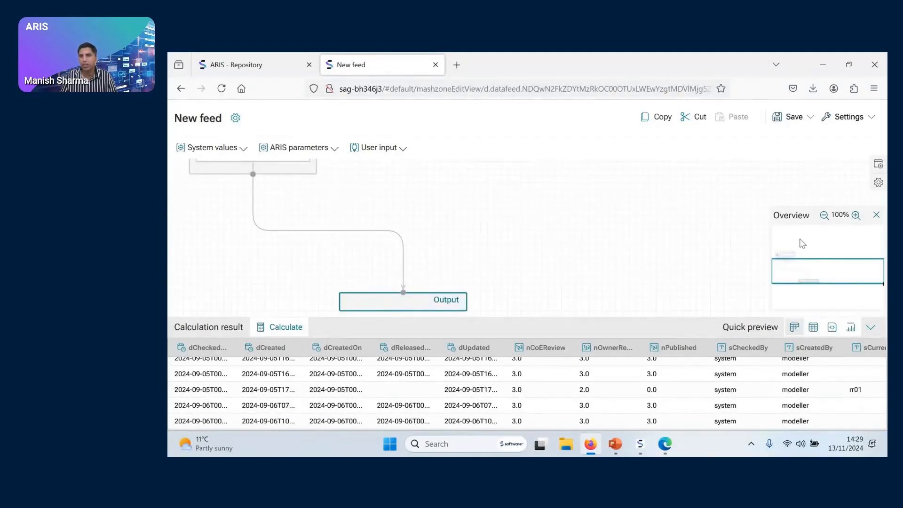
{"action": "scroll", "coordinate": [673, 254], "scroll_direction": "up", "scroll_amount": 1}
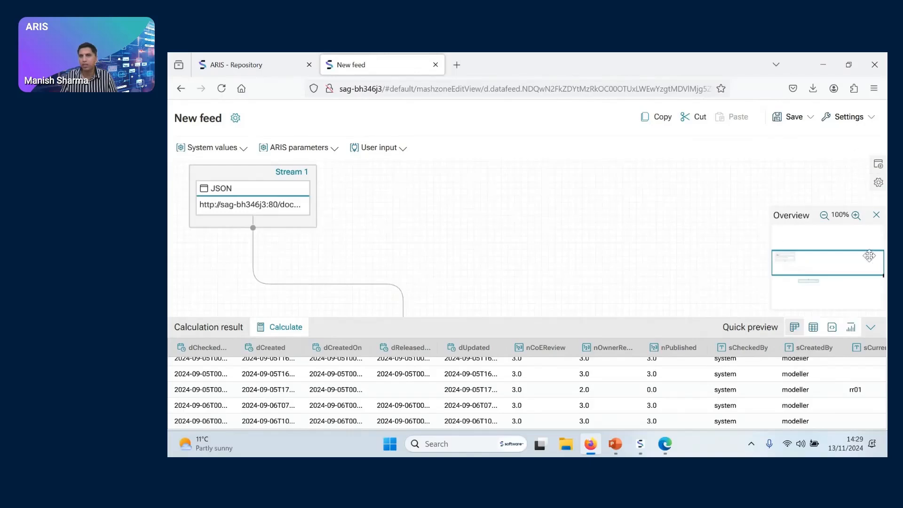
{"action": "left_click", "coordinate": [880, 165]}
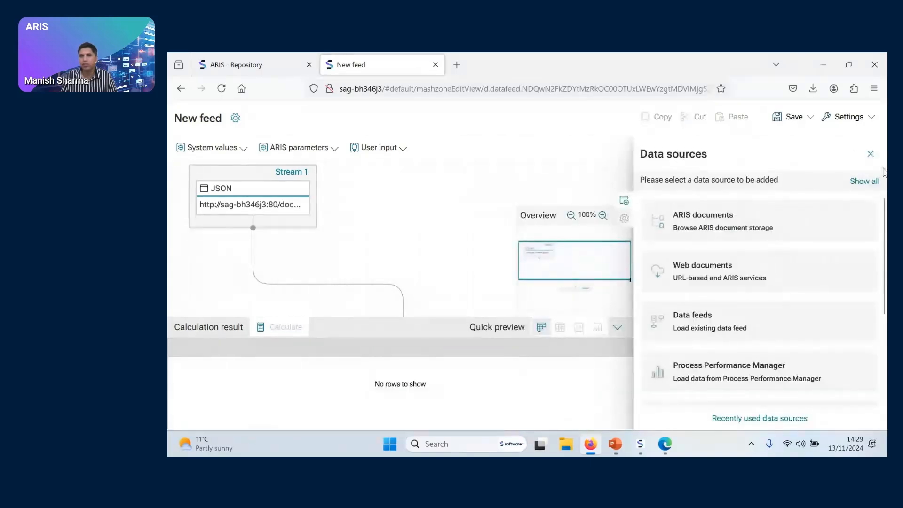
{"action": "left_click", "coordinate": [721, 225]}
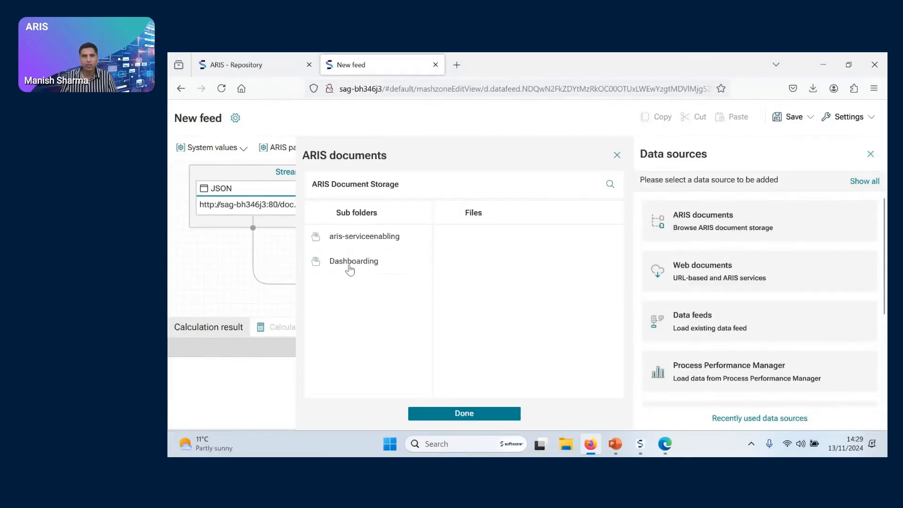
{"action": "left_click", "coordinate": [350, 265]}
{"action": "left_click", "coordinate": [348, 240]}
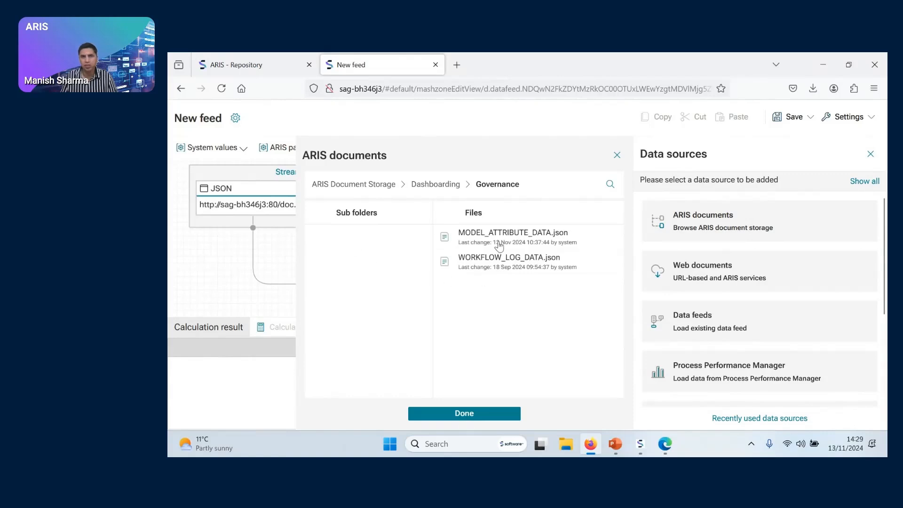
{"action": "left_click", "coordinate": [473, 414]}
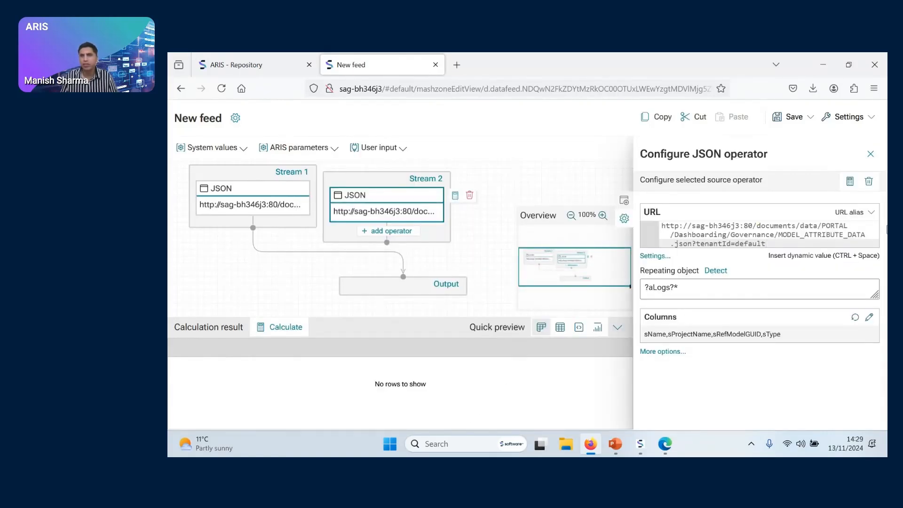
{"action": "left_click", "coordinate": [870, 154]}
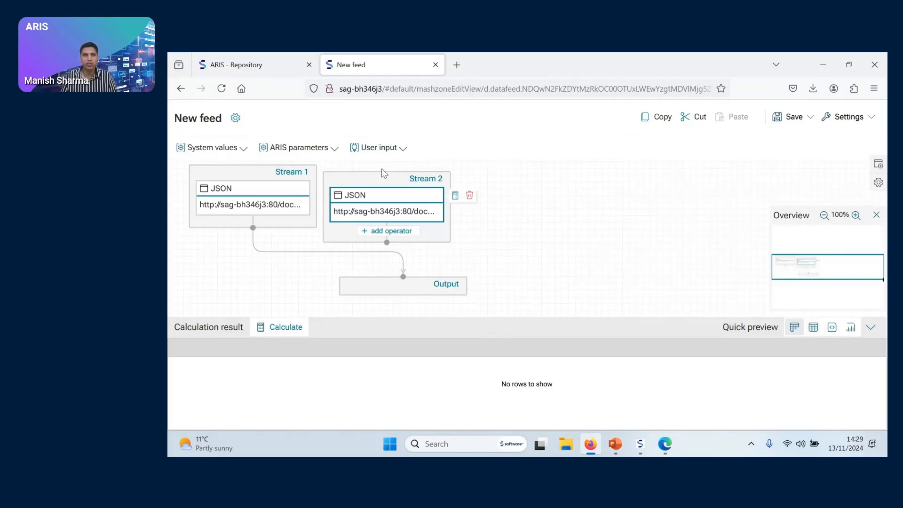
{"action": "left_click_drag", "start_coordinate": [381, 183], "coordinate": [500, 176]}
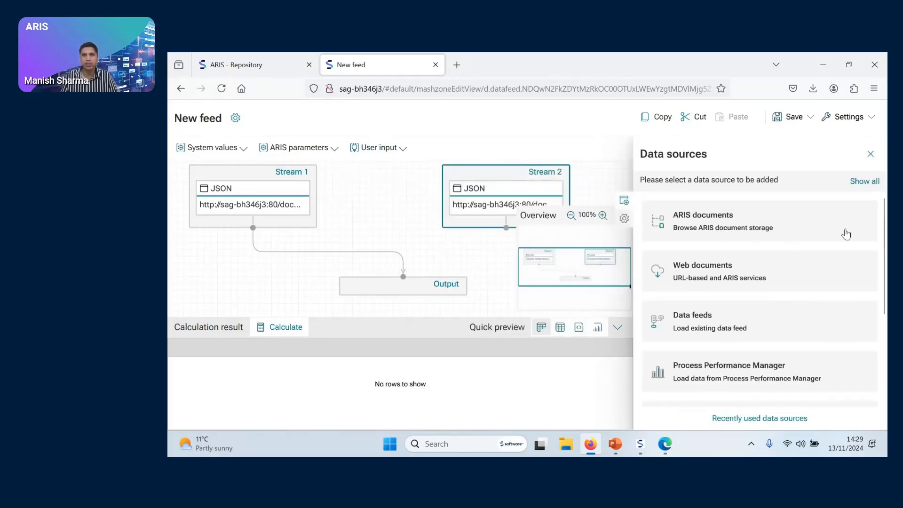
{"action": "left_click", "coordinate": [873, 157]}
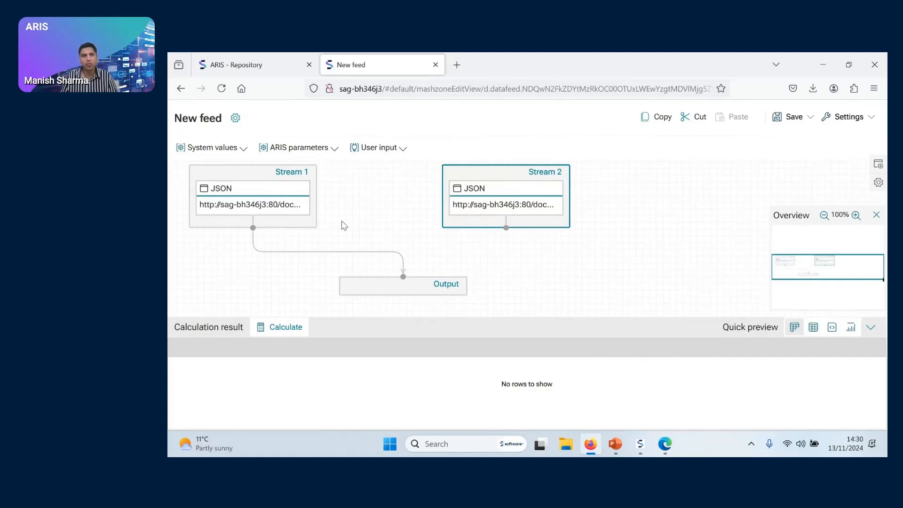
Review the JSON operator configuration of Stream 1, and collapse the calculation result area
{"action": "left_click", "coordinate": [266, 210]}
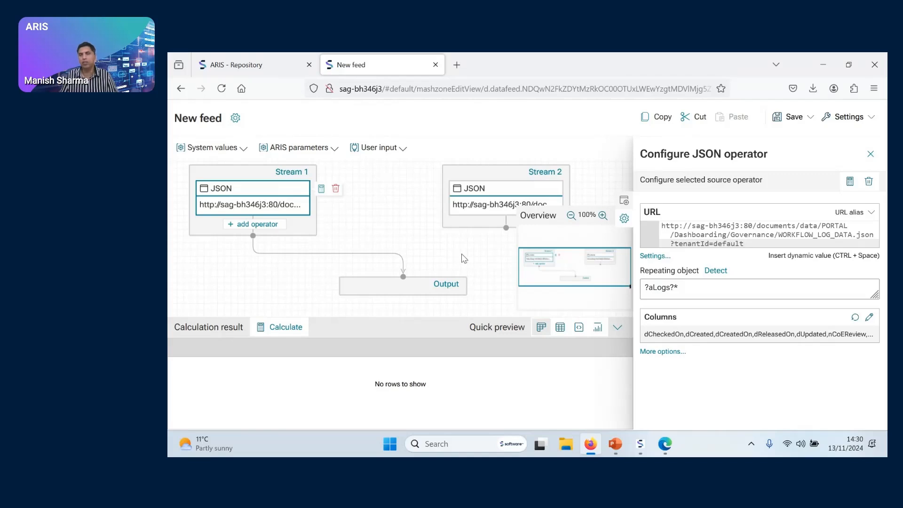
{"action": "left_click", "coordinate": [870, 153]}
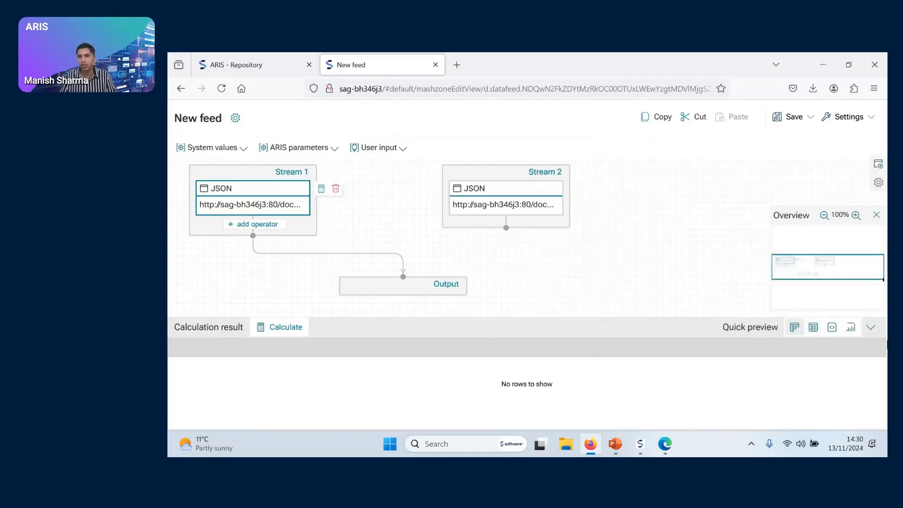
{"action": "left_click", "coordinate": [873, 328]}
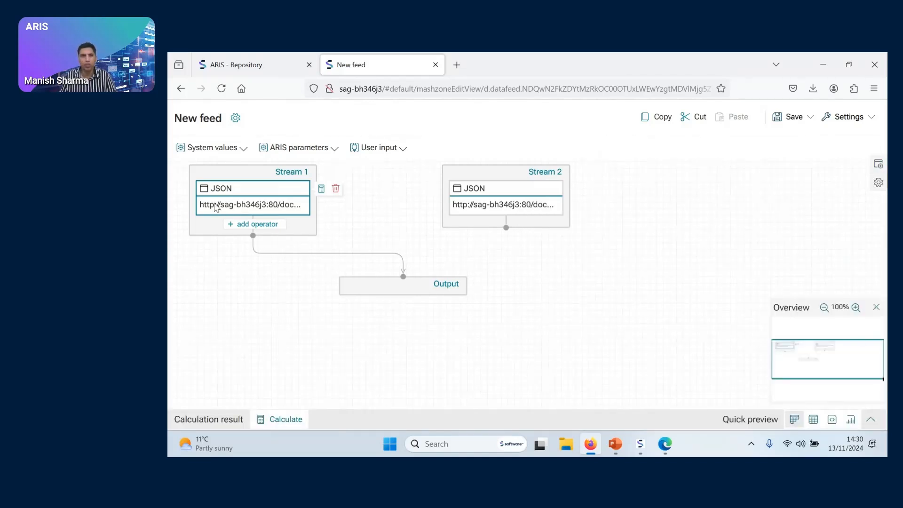
Open the operator selection for Stream 1 and look through the column, filter, calculation and date operators
{"action": "left_click", "coordinate": [265, 225]}
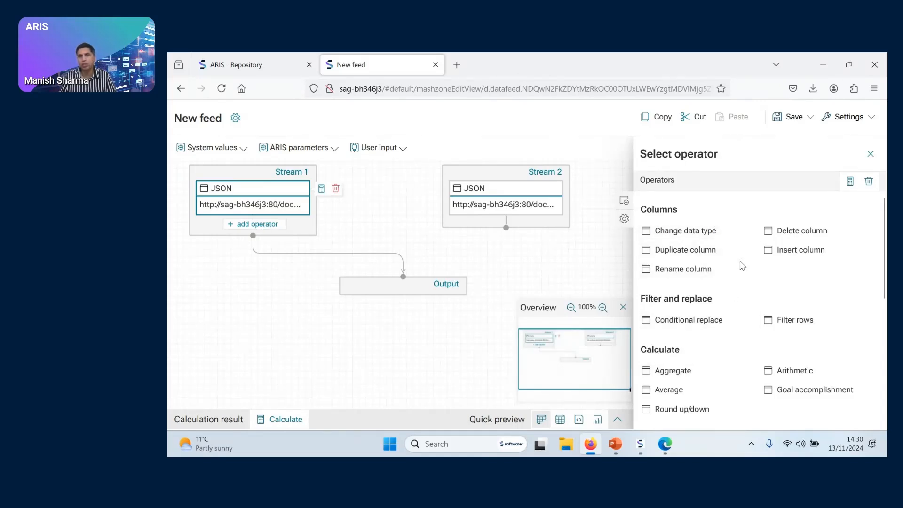
{"action": "scroll", "coordinate": [739, 273], "scroll_direction": "down", "scroll_amount": 5}
{"action": "scroll", "coordinate": [737, 274], "scroll_direction": "up", "scroll_amount": 5}
{"action": "scroll", "coordinate": [790, 282], "scroll_direction": "down", "scroll_amount": 2}
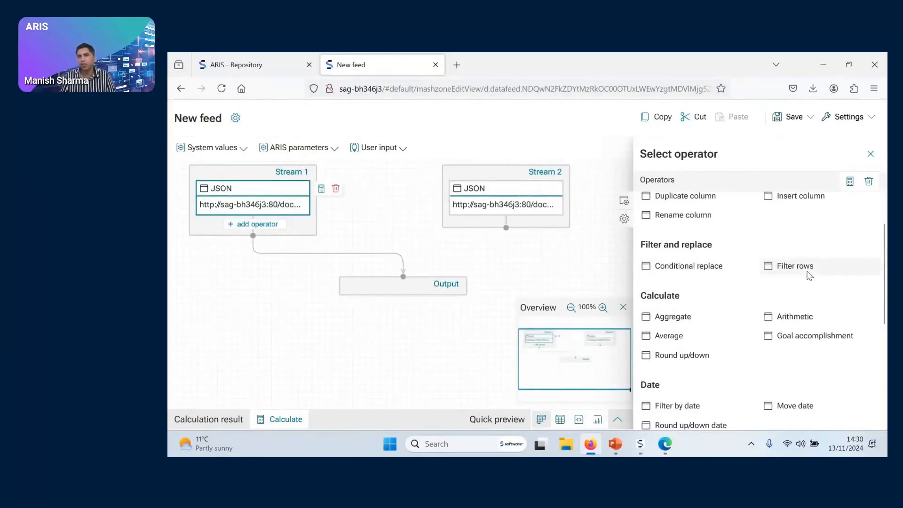
Look through the remaining text, data feed and single value operators, and add an Insert column operator to Stream 1 after its JSON source
{"action": "scroll", "coordinate": [738, 312], "scroll_direction": "down", "scroll_amount": 2}
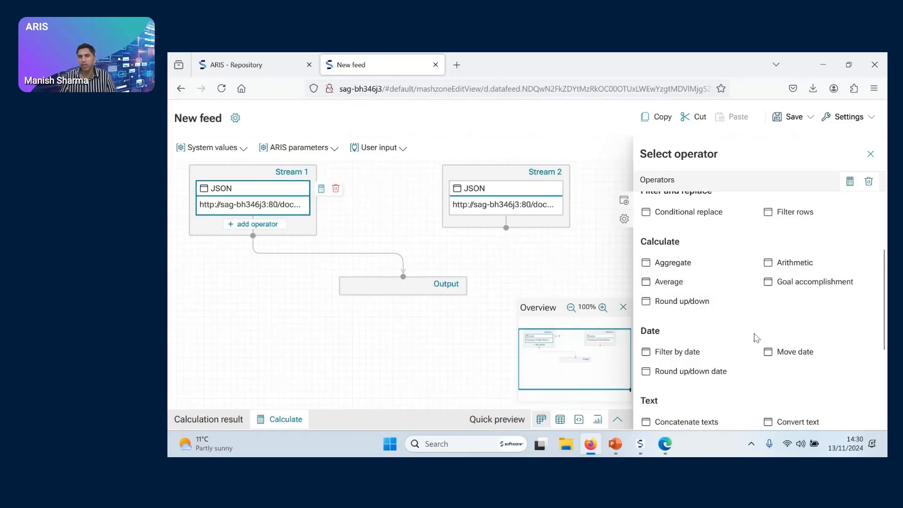
{"action": "scroll", "coordinate": [729, 346], "scroll_direction": "down", "scroll_amount": 3}
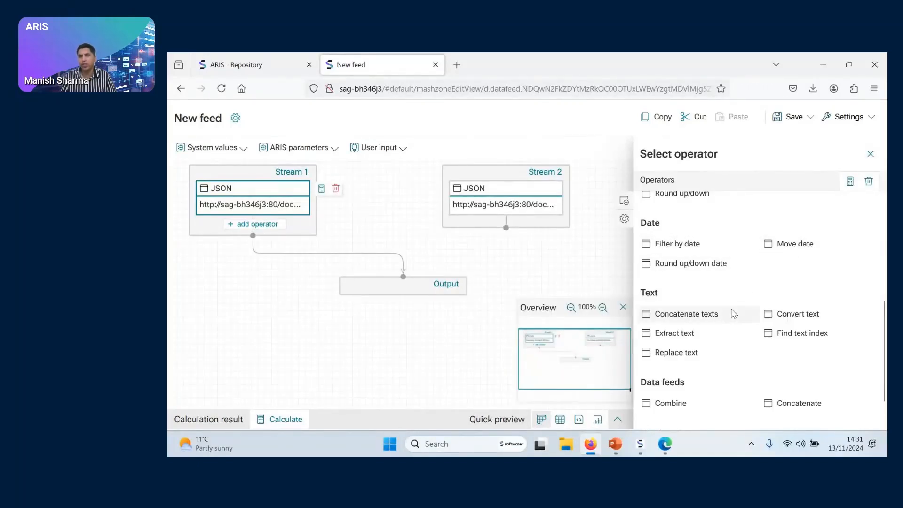
{"action": "scroll", "coordinate": [743, 314], "scroll_direction": "down", "scroll_amount": 1}
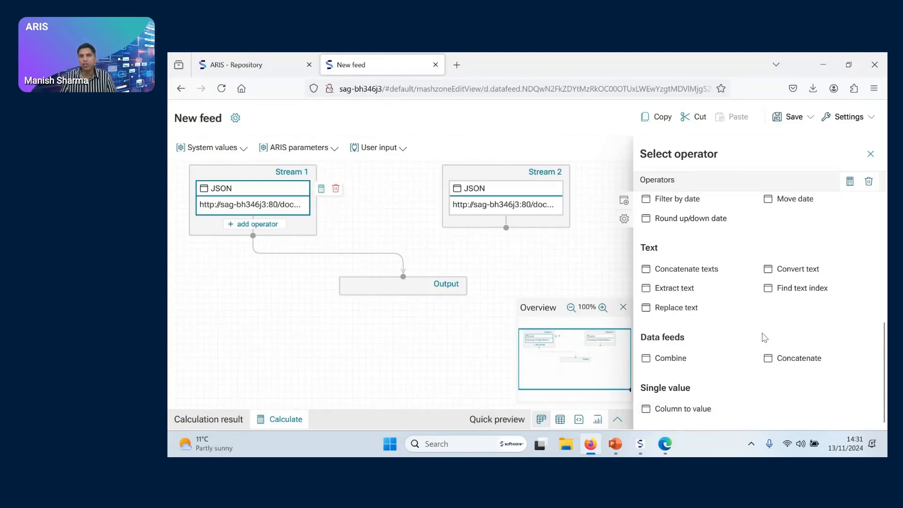
{"action": "scroll", "coordinate": [726, 367], "scroll_direction": "up", "scroll_amount": 5}
{"action": "scroll", "coordinate": [726, 366], "scroll_direction": "up", "scroll_amount": 1}
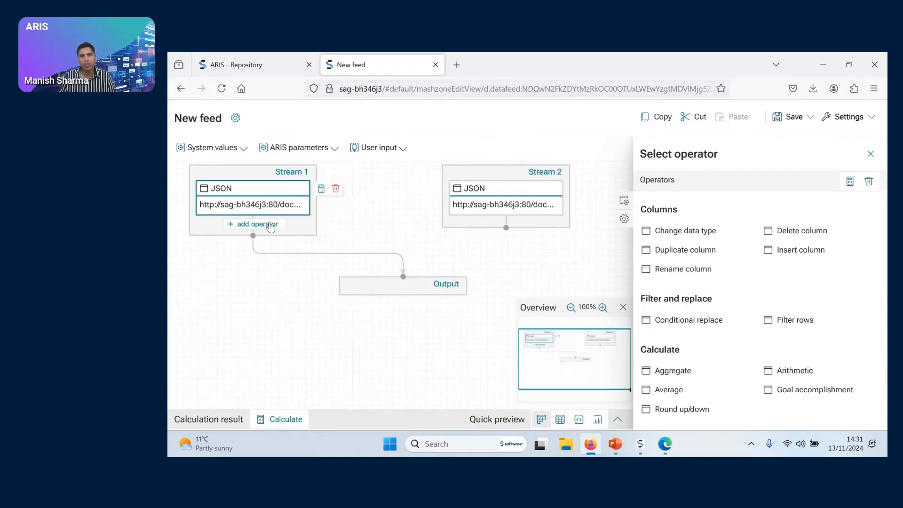
{"action": "left_click", "coordinate": [817, 249]}
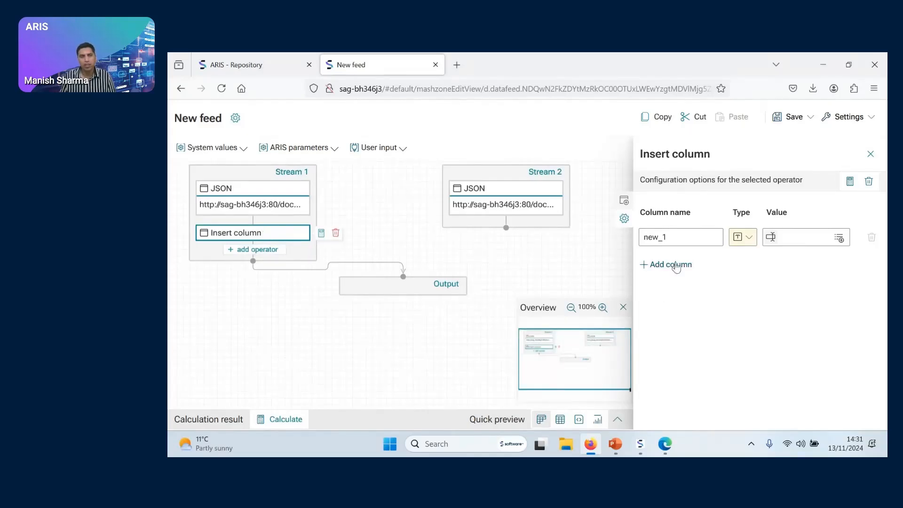
Define the inserted column as Count with type Number and value 1, and close the operator configuration
{"action": "left_click", "coordinate": [687, 234]}
{"action": "double_click", "coordinate": [675, 236]}
{"action": "type", "text": "Count"}
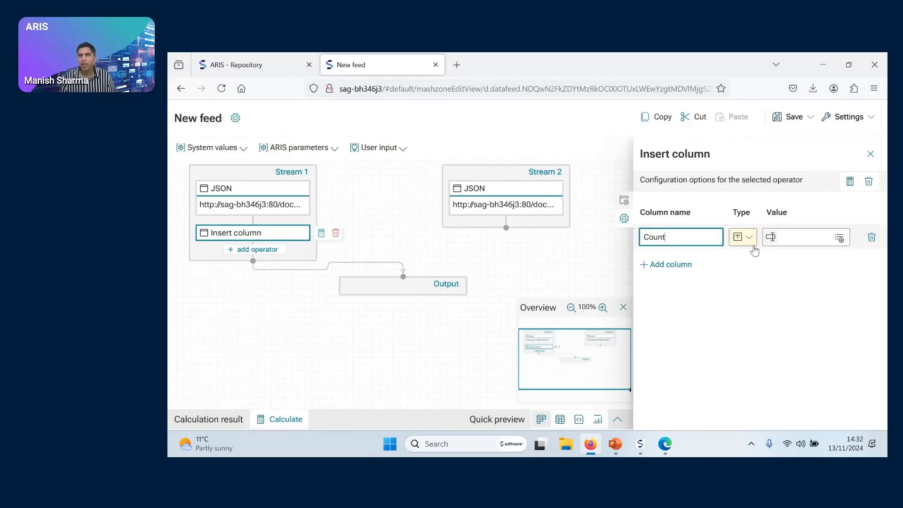
{"action": "left_click", "coordinate": [746, 239]}
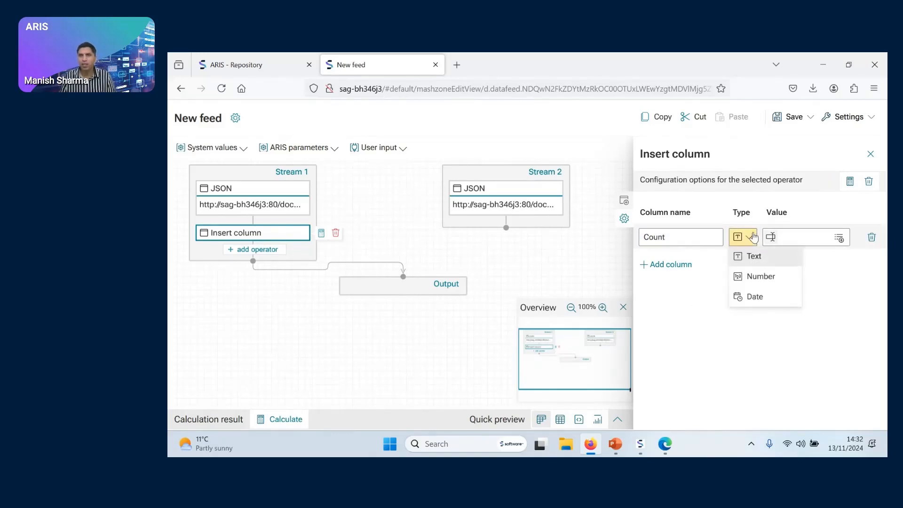
{"action": "left_click", "coordinate": [760, 277]}
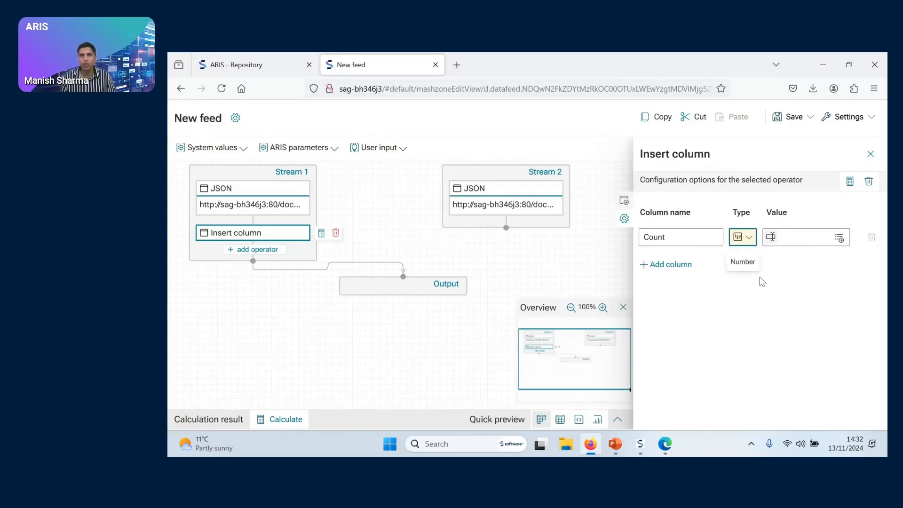
{"action": "left_click", "coordinate": [810, 238]}
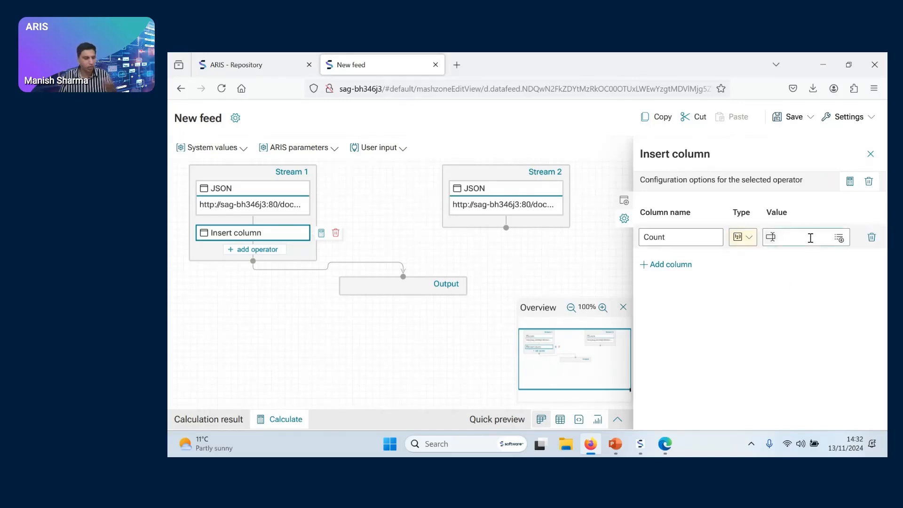
{"action": "type", "text": "1"}
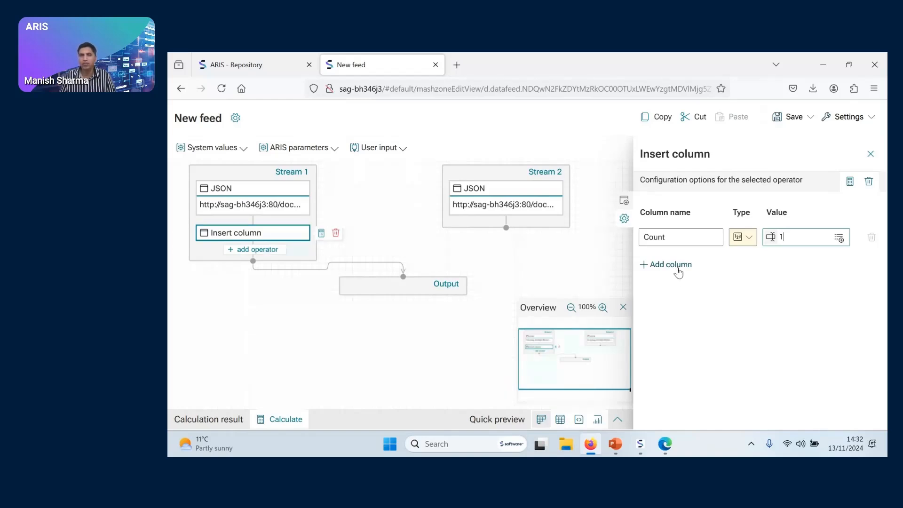
{"action": "left_click", "coordinate": [871, 154]}
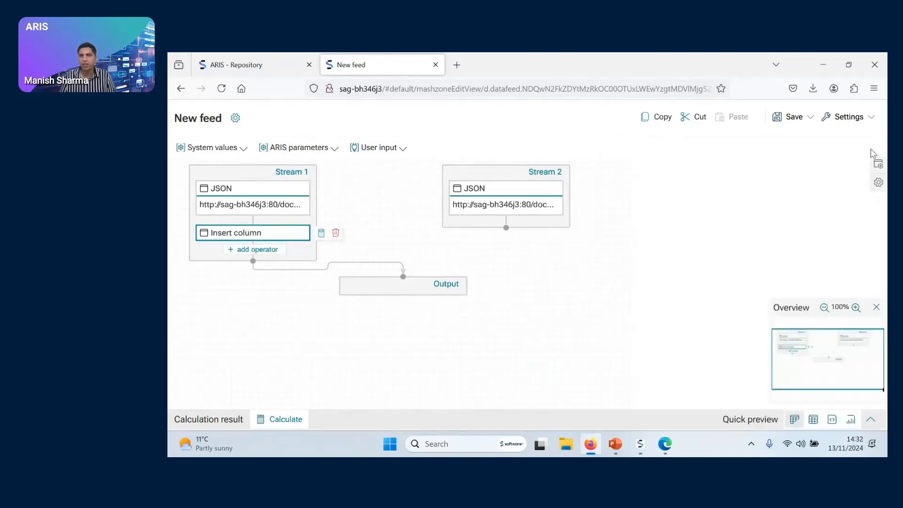
Calculate the feed's Output, review the result rows across to the Count column, and collapse the calculation result area
{"action": "left_click", "coordinate": [454, 290]}
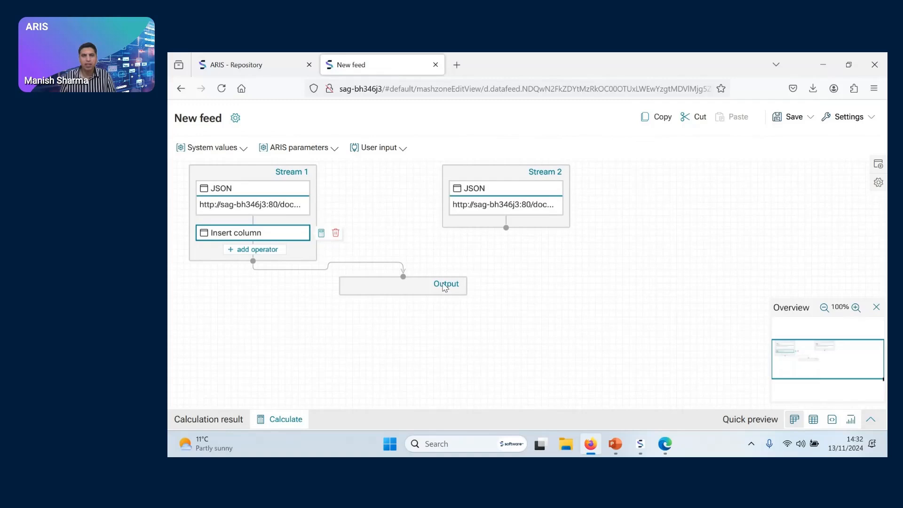
{"action": "left_click", "coordinate": [297, 421]}
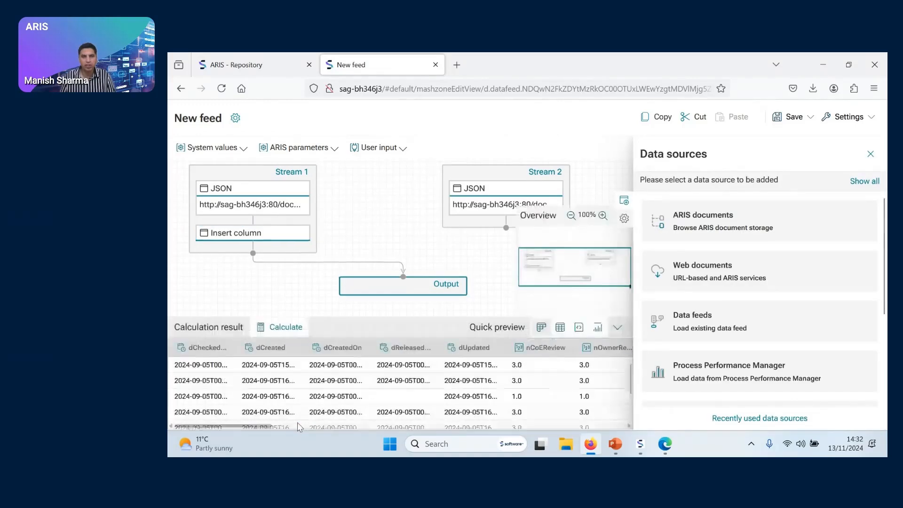
{"action": "left_click", "coordinate": [871, 155]}
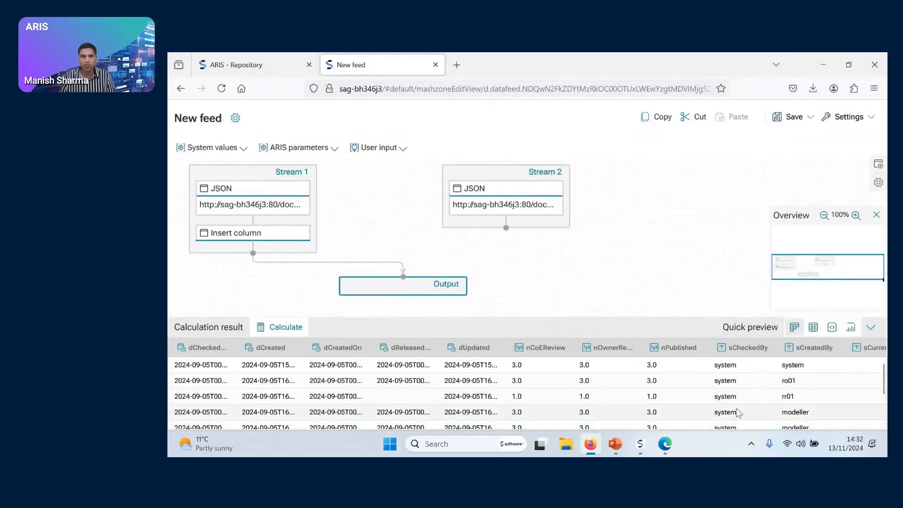
{"action": "scroll", "coordinate": [386, 414], "scroll_direction": "down", "scroll_amount": 3}
{"action": "left_click_drag", "start_coordinate": [413, 427], "coordinate": [869, 424]}
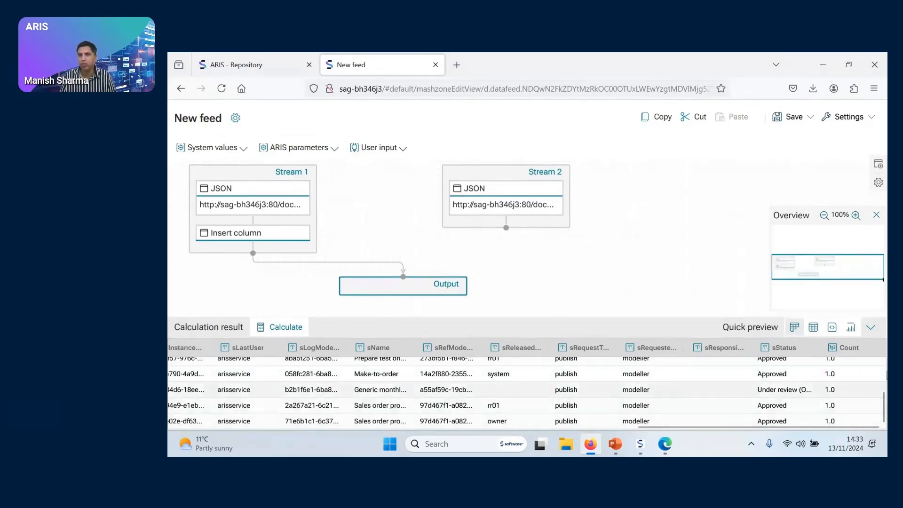
{"action": "left_click", "coordinate": [870, 328]}
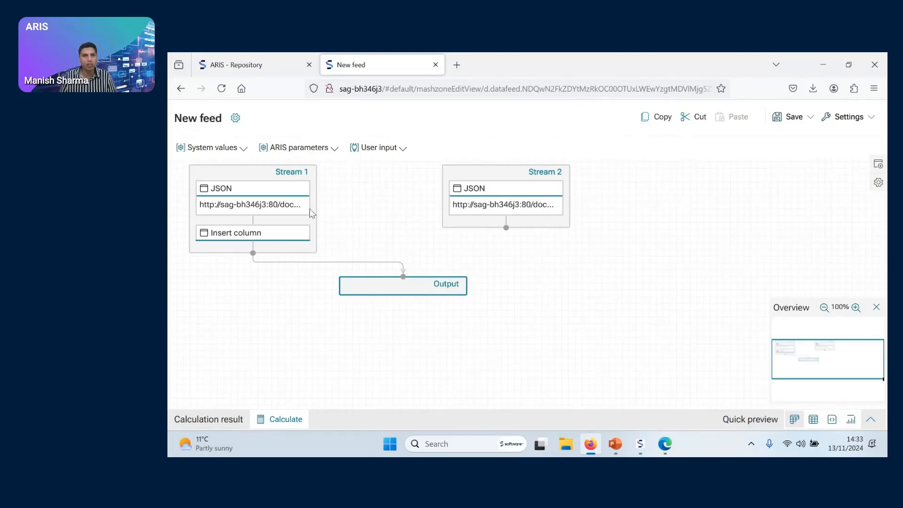
Add a Combine operator after Insert column in Stream 1, and set it to combine with Stream 2
{"action": "left_click", "coordinate": [309, 193]}
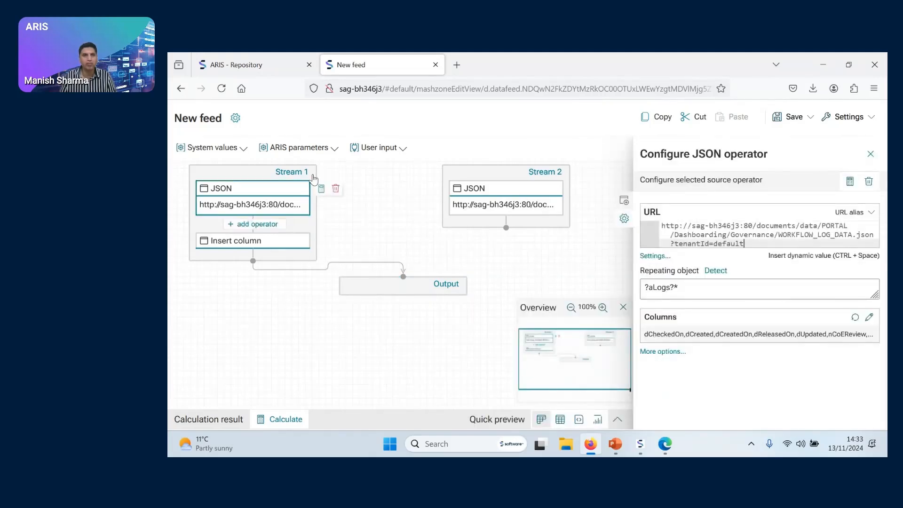
{"action": "left_click", "coordinate": [313, 178]}
{"action": "left_click", "coordinate": [279, 234]}
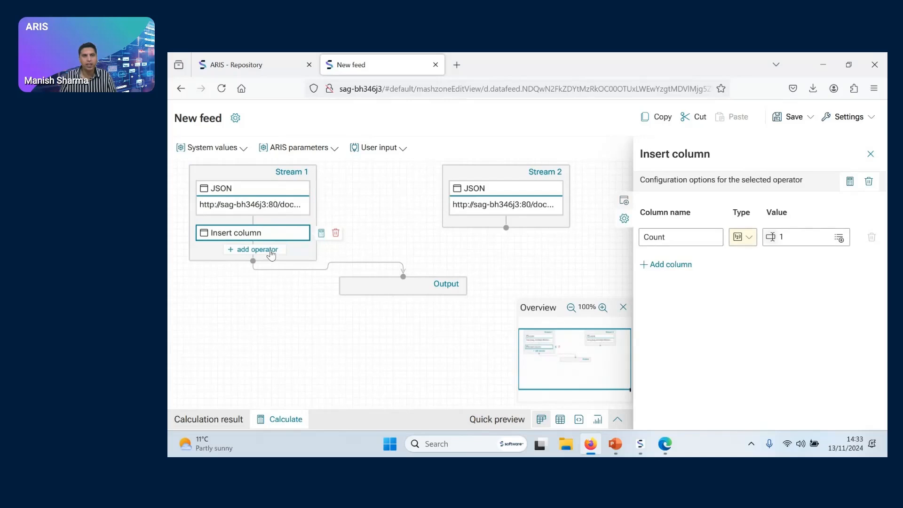
{"action": "left_click", "coordinate": [271, 251]}
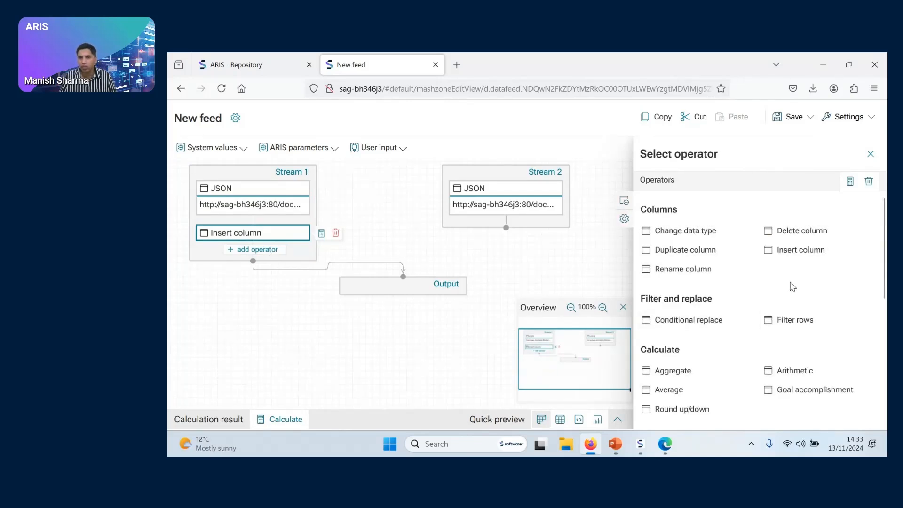
{"action": "scroll", "coordinate": [792, 286], "scroll_direction": "down", "scroll_amount": 5}
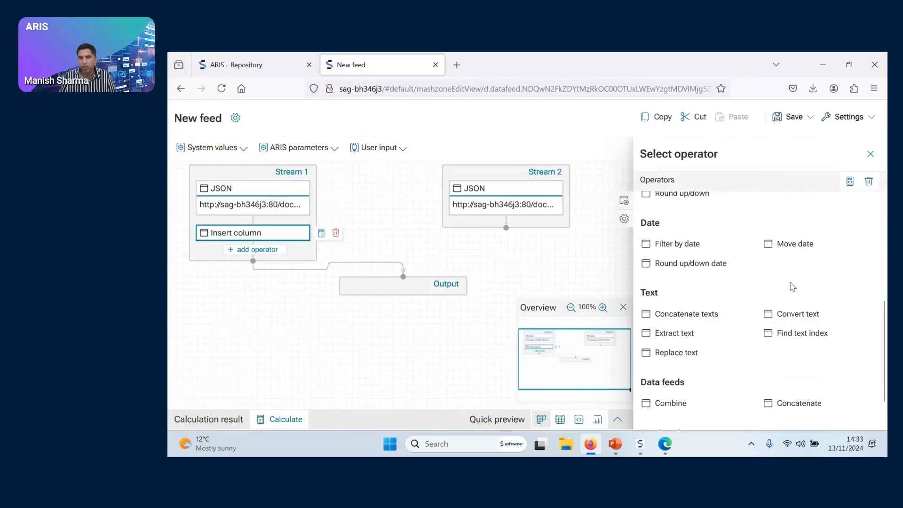
{"action": "scroll", "coordinate": [792, 287], "scroll_direction": "down", "scroll_amount": 1}
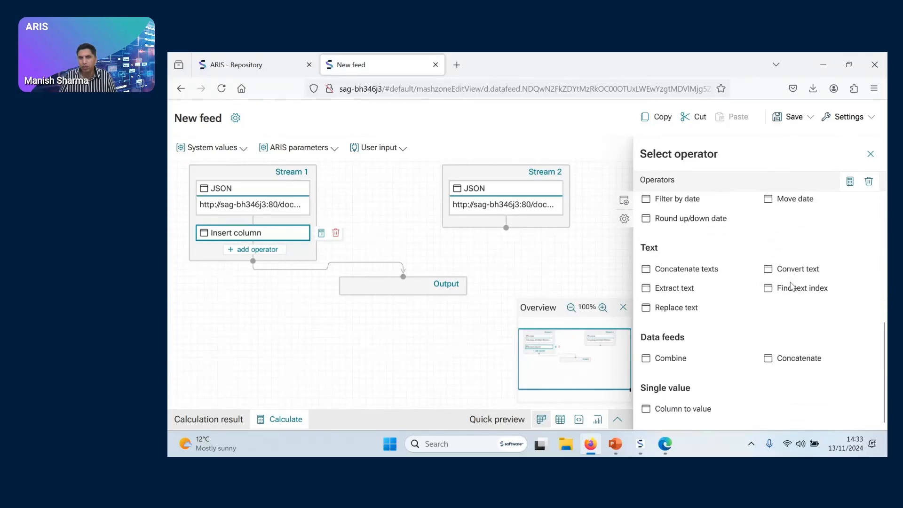
{"action": "left_click", "coordinate": [671, 359]}
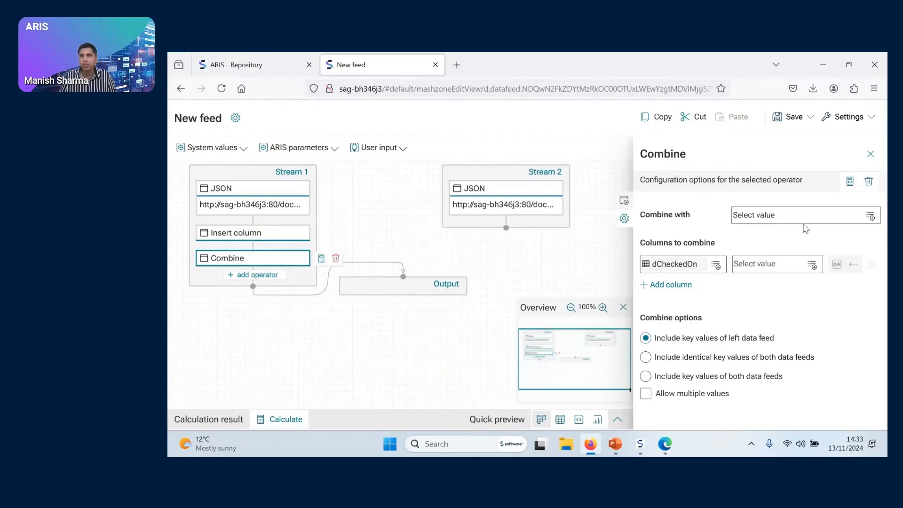
{"action": "left_click", "coordinate": [870, 216]}
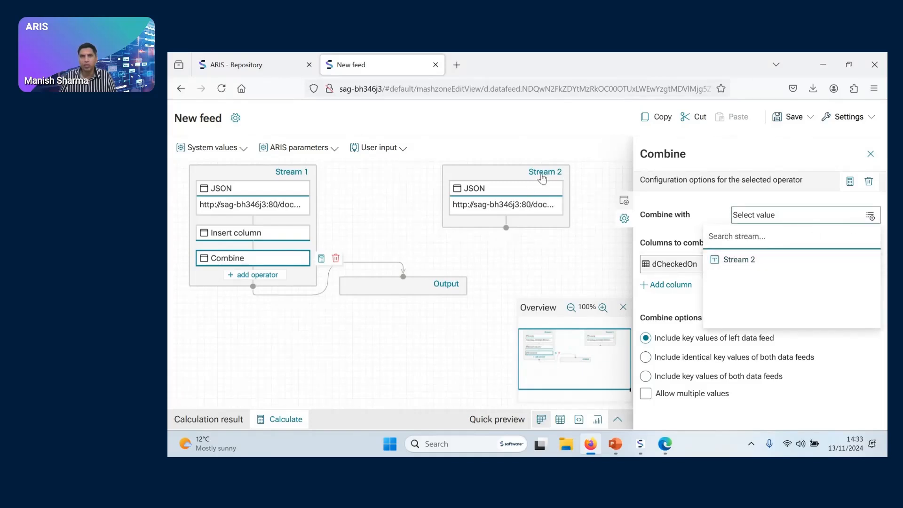
{"action": "left_click", "coordinate": [763, 260]}
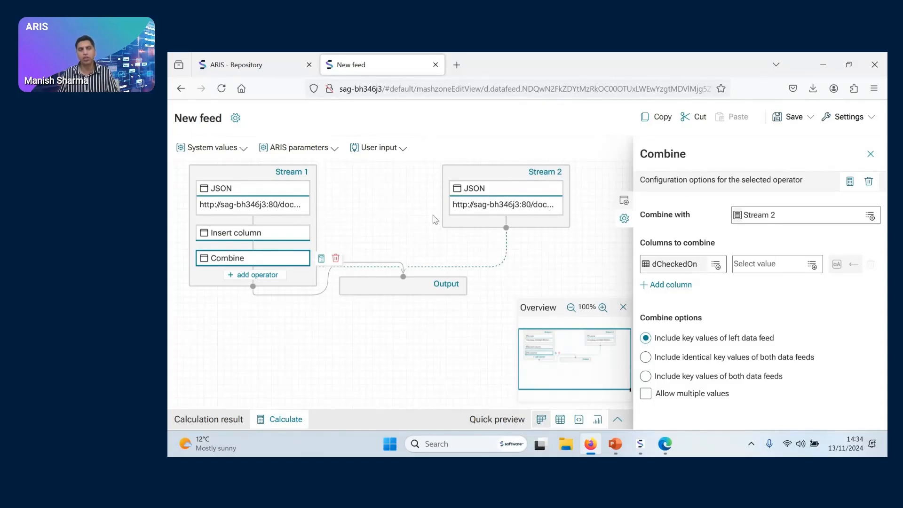
Match the two streams on the sRefModelGUID column of each, and close the Combine configuration
{"action": "left_click", "coordinate": [716, 265]}
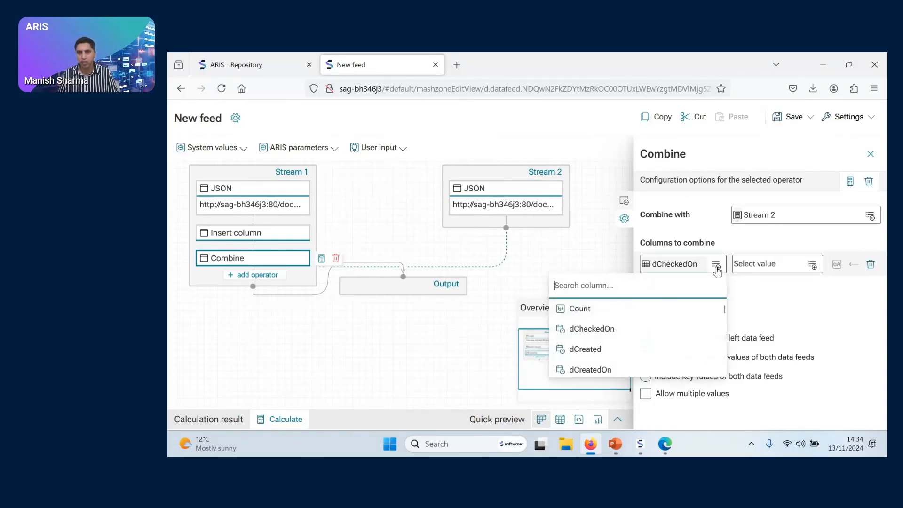
{"action": "scroll", "coordinate": [627, 335], "scroll_direction": "down", "scroll_amount": 1}
{"action": "scroll", "coordinate": [627, 335], "scroll_direction": "down", "scroll_amount": 8}
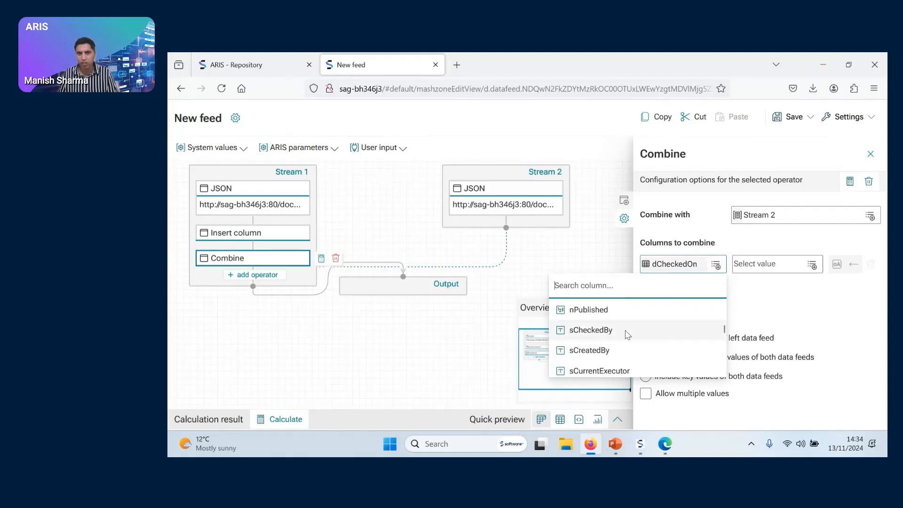
{"action": "scroll", "coordinate": [627, 334], "scroll_direction": "down", "scroll_amount": 4}
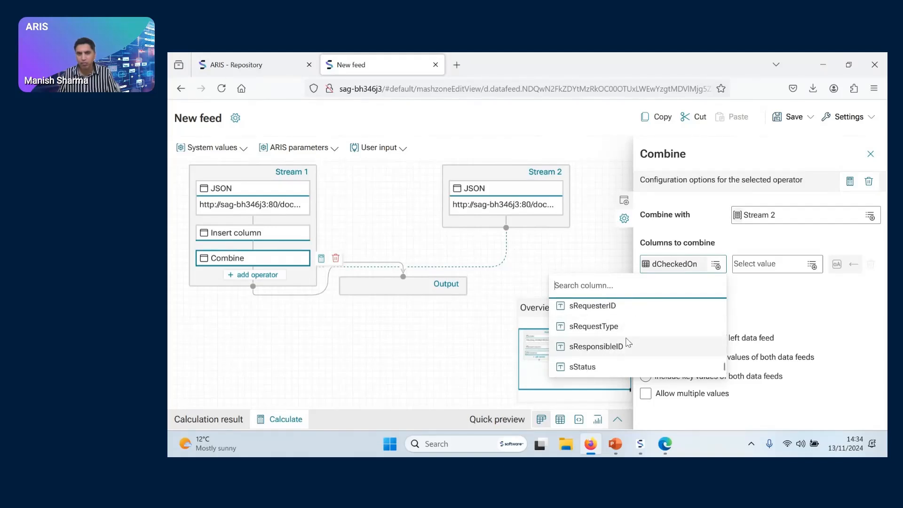
{"action": "scroll", "coordinate": [627, 339], "scroll_direction": "up", "scroll_amount": 2}
{"action": "left_click", "coordinate": [588, 318]}
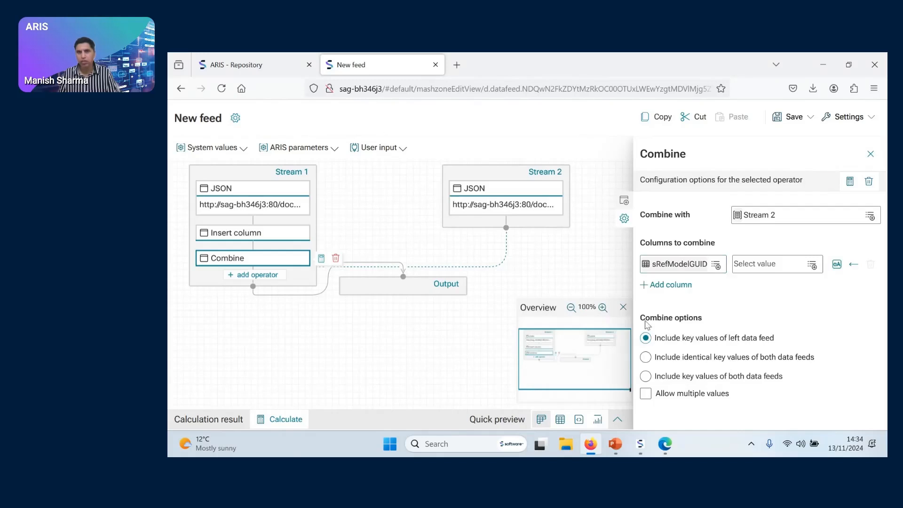
{"action": "left_click", "coordinate": [812, 264]}
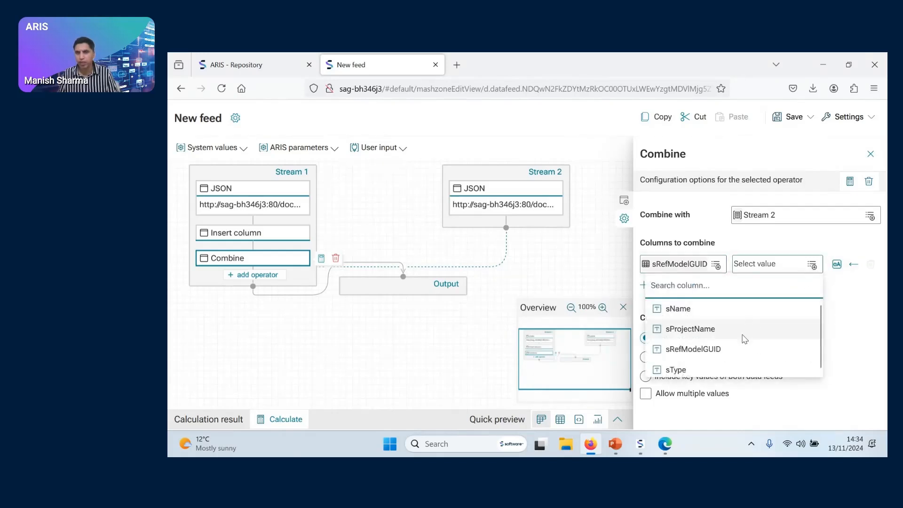
{"action": "left_click", "coordinate": [730, 350]}
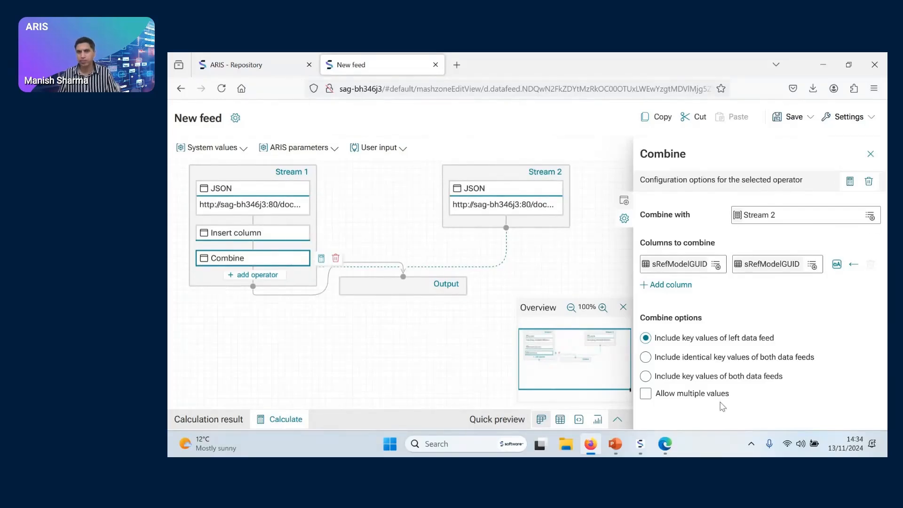
{"action": "left_click", "coordinate": [870, 154]}
Move the Output block farther below the streams, then calculate it and review the combined rows across to the model attribute columns
{"action": "left_click_drag", "start_coordinate": [404, 290], "coordinate": [373, 361]}
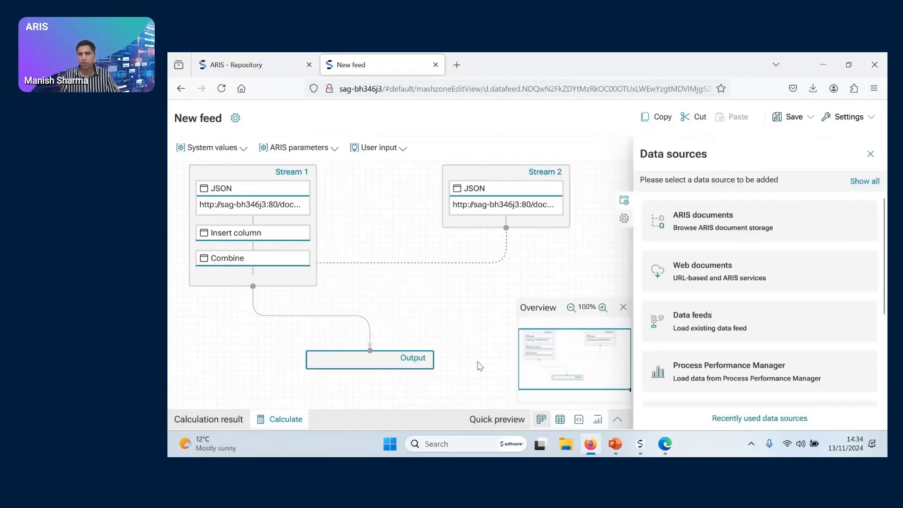
{"action": "left_click", "coordinate": [286, 419]}
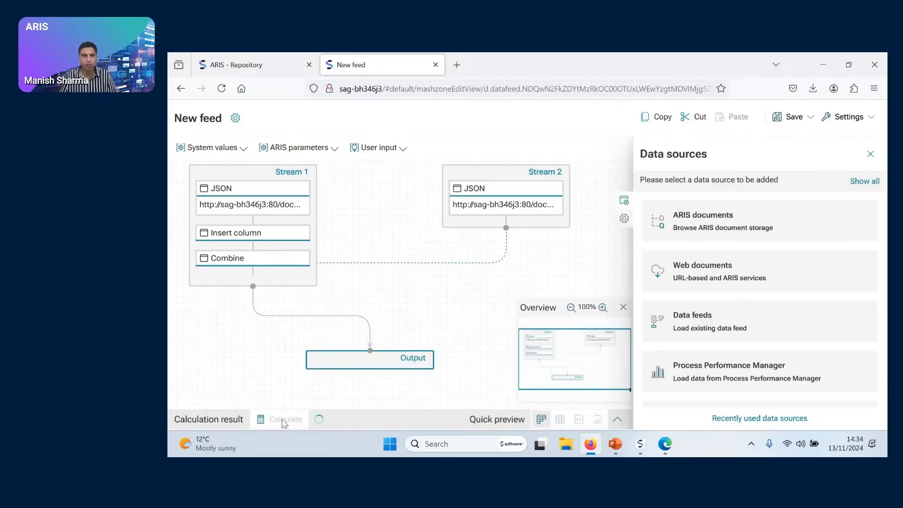
{"action": "left_click", "coordinate": [871, 154]}
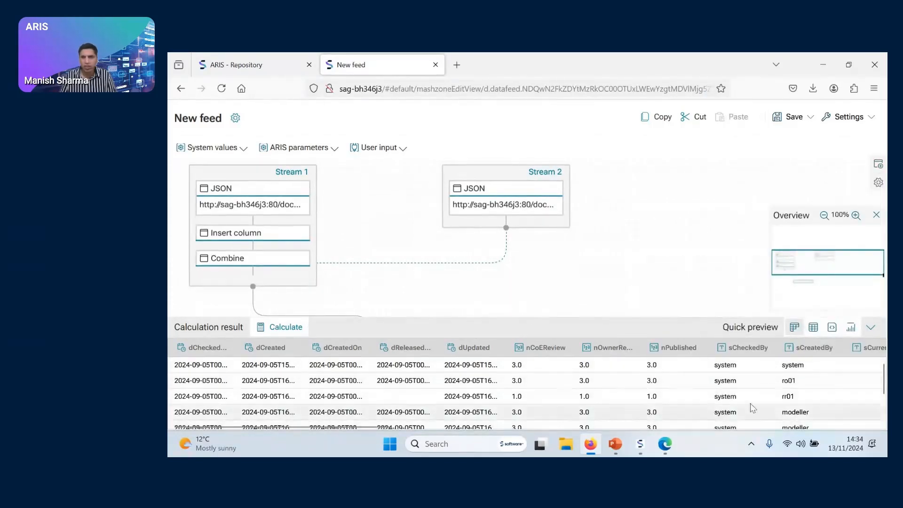
{"action": "scroll", "coordinate": [749, 405], "scroll_direction": "down", "scroll_amount": 3}
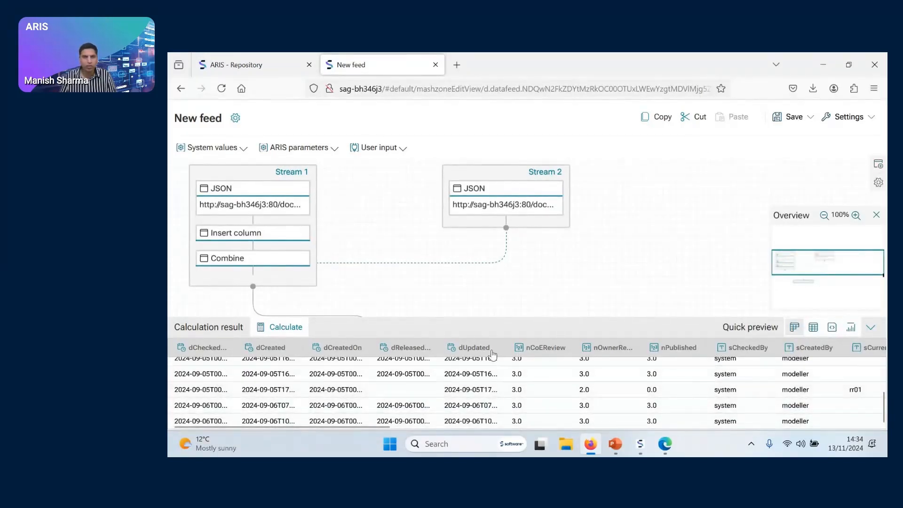
{"action": "left_click_drag", "start_coordinate": [341, 426], "coordinate": [778, 441]}
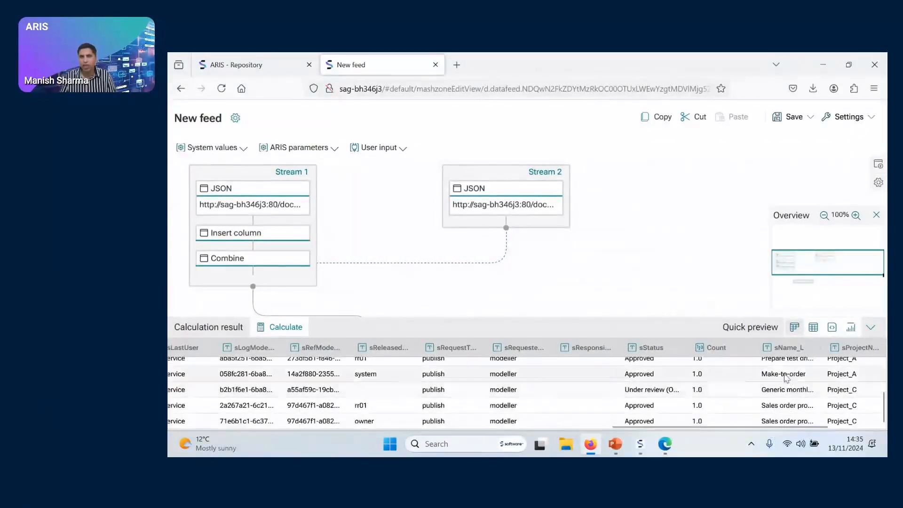
Review the remaining combined columns through sName_R, return to the first column, and collapse the calculation result area
{"action": "left_click_drag", "start_coordinate": [721, 425], "coordinate": [793, 429]}
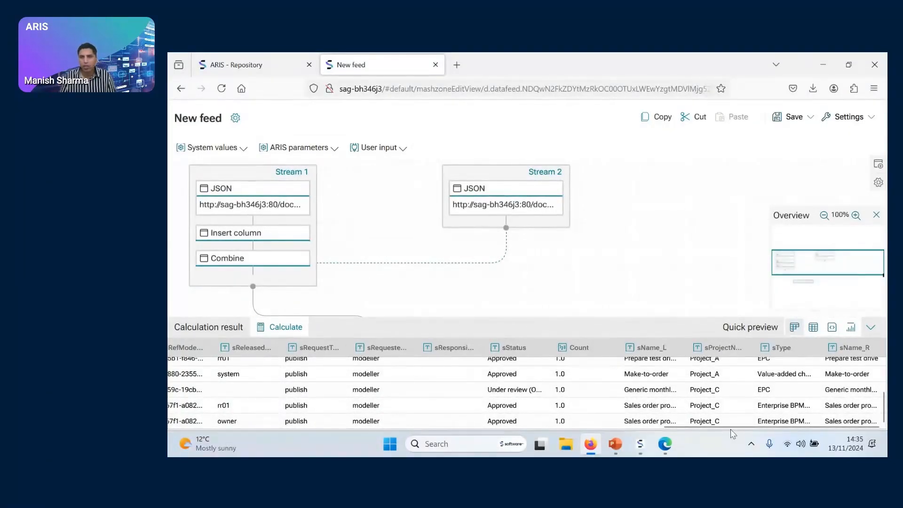
{"action": "left_click_drag", "start_coordinate": [736, 426], "coordinate": [250, 426]}
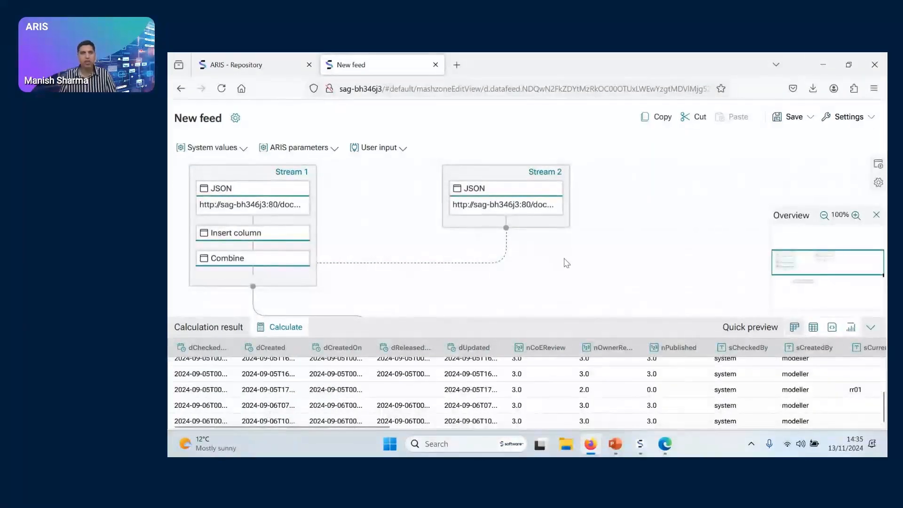
{"action": "left_click", "coordinate": [870, 328]}
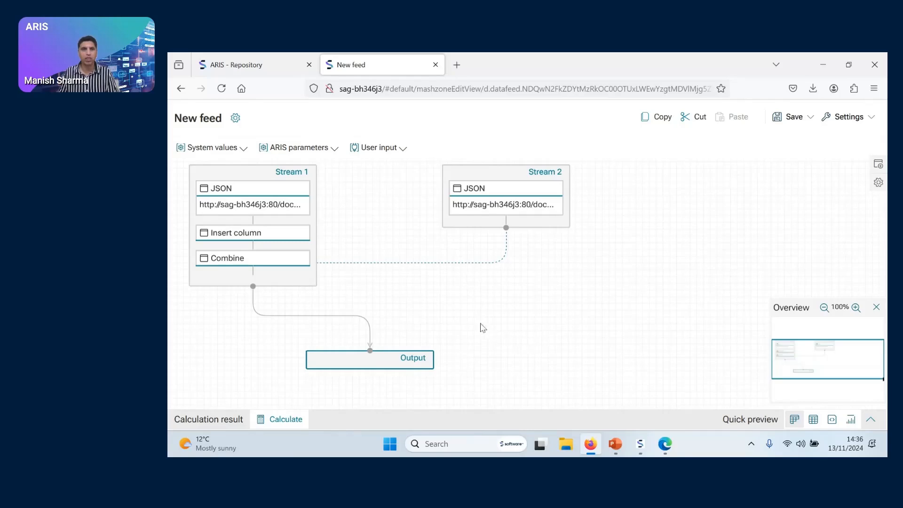
Switch to PowerPoint to view the Aware architecture slide, and return to the data feed in Firefox
{"action": "left_click", "coordinate": [615, 444]}
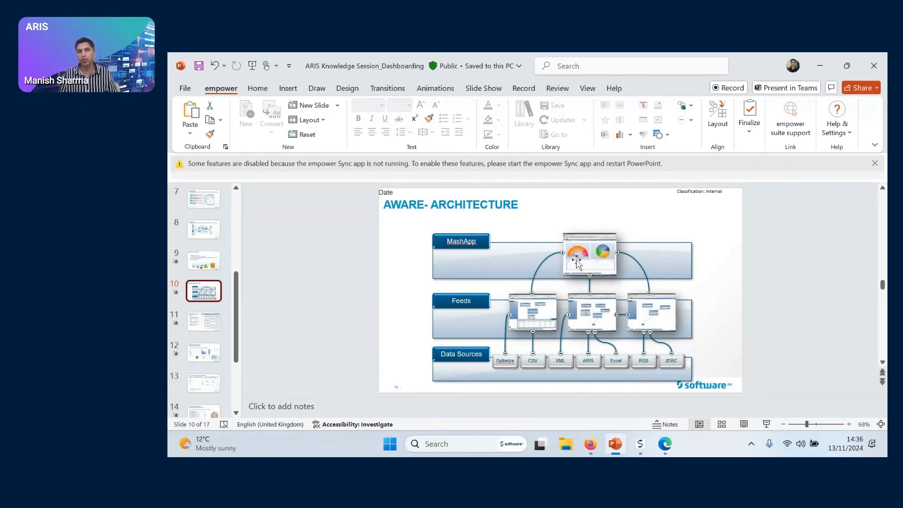
{"action": "key", "text": "alt+Tab"}
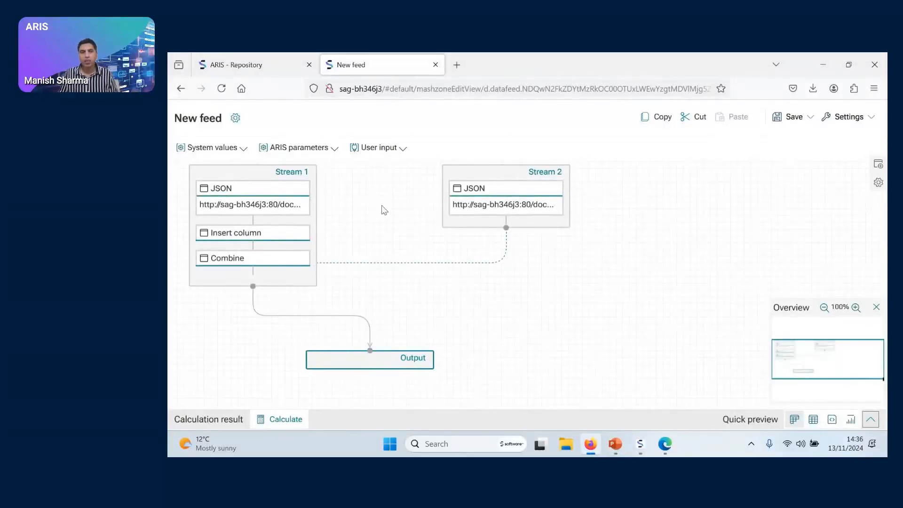
Save the data feed under the name APG_Change_Status
{"action": "left_click", "coordinate": [810, 117]}
{"action": "left_click", "coordinate": [799, 136]}
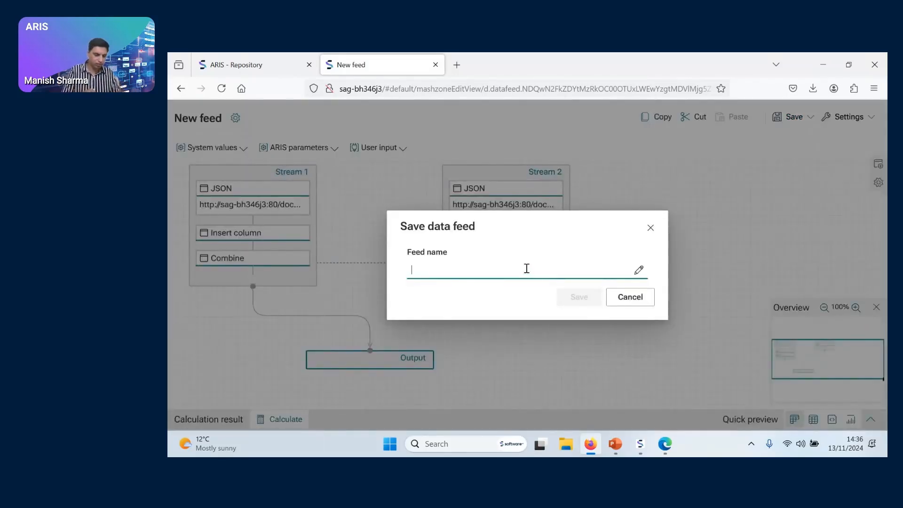
{"action": "type", "text": "APG"}
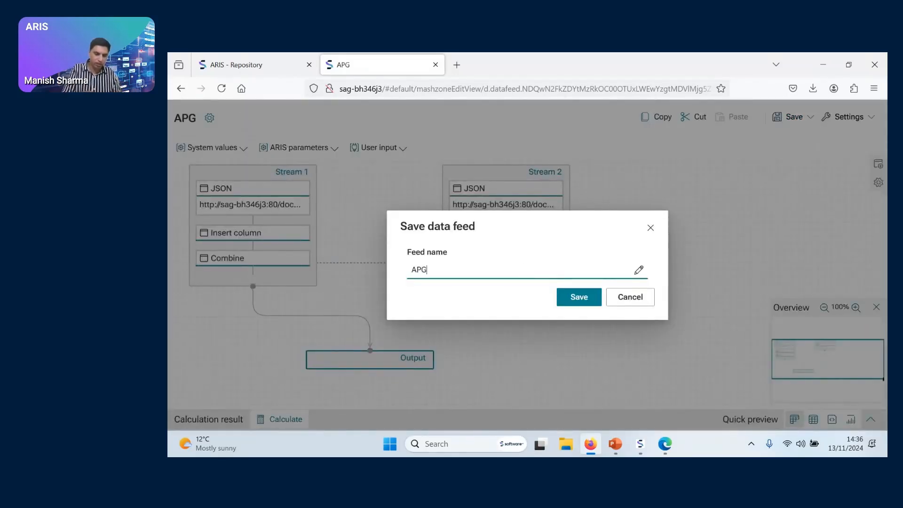
{"action": "type", "text": "_CHange"}
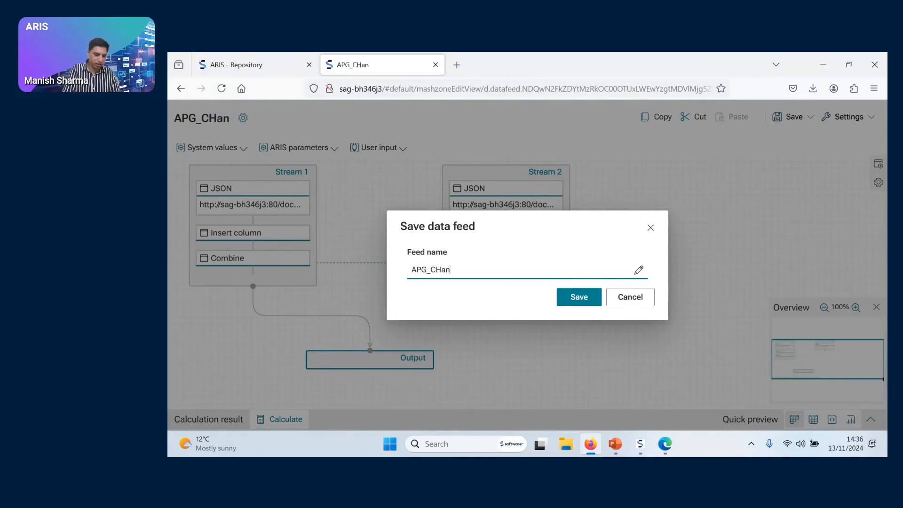
{"action": "key", "text": "BackSpace"}
{"action": "key", "text": "BackSpace"}
{"action": "key", "text": "BackSpace"}
{"action": "key", "text": "BackSpace"}
{"action": "key", "text": "BackSpace"}
{"action": "type", "text": "hange_Staus"}
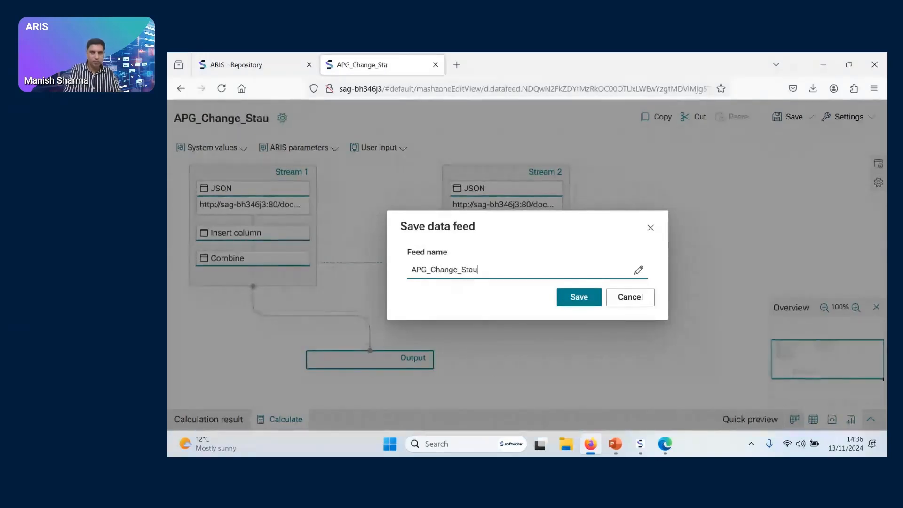
{"action": "key", "text": "BackSpace"}
{"action": "key", "text": "BackSpace"}
{"action": "type", "text": "tus"}
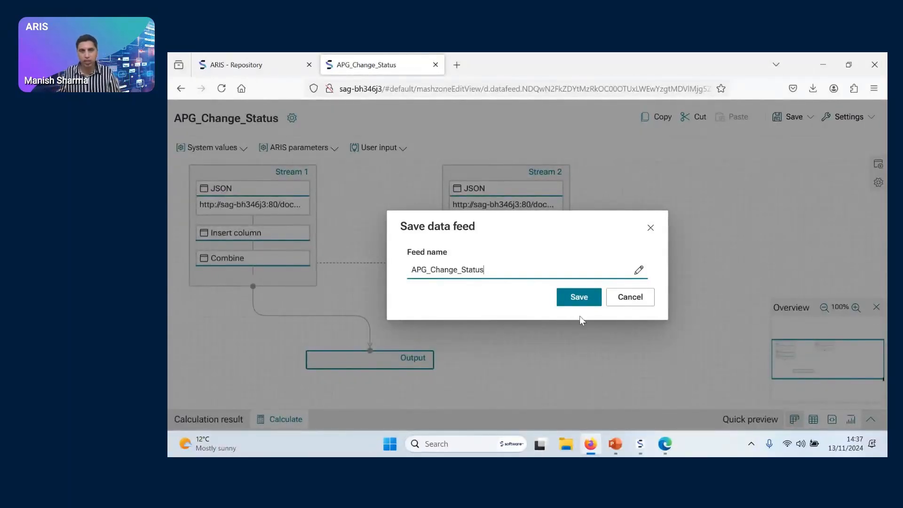
{"action": "left_click", "coordinate": [580, 298]}
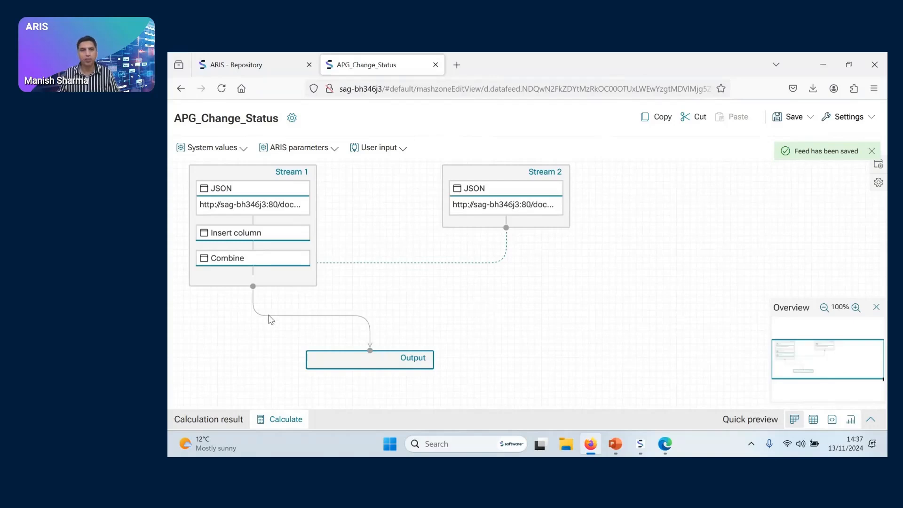
Return to the ARIS Repository and create a new dashboard in its Dashboards section
{"action": "left_click", "coordinate": [247, 65]}
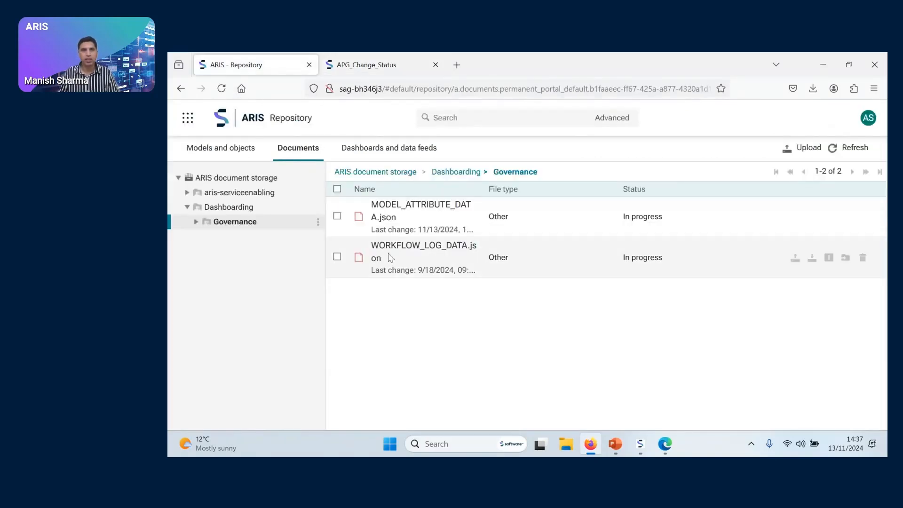
{"action": "left_click", "coordinate": [421, 152]}
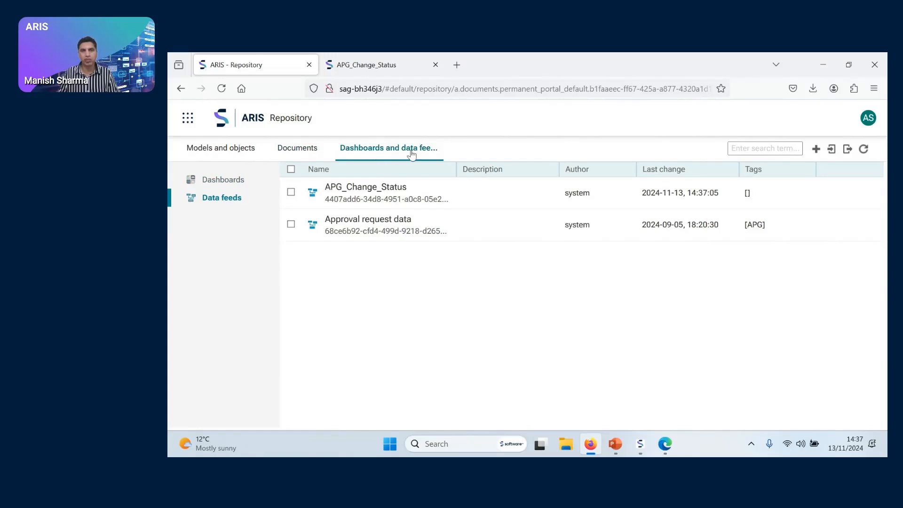
{"action": "left_click", "coordinate": [223, 185]}
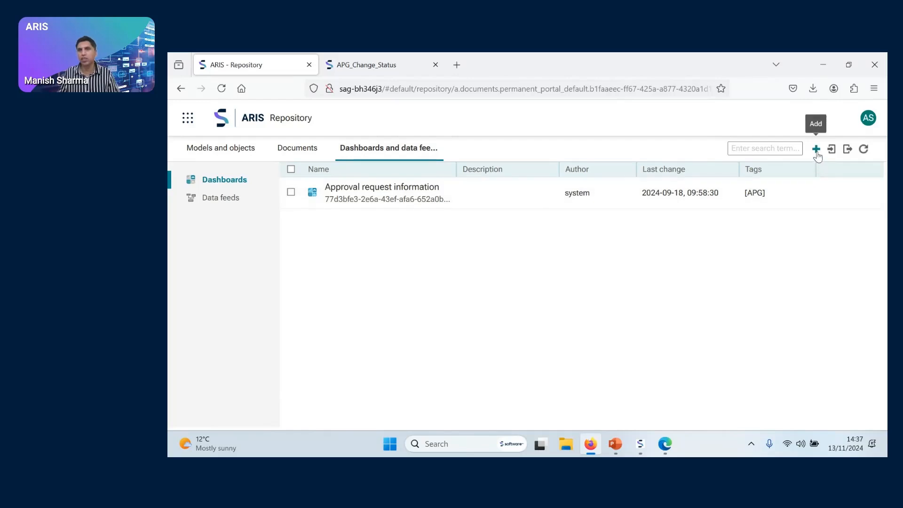
{"action": "left_click", "coordinate": [816, 149]}
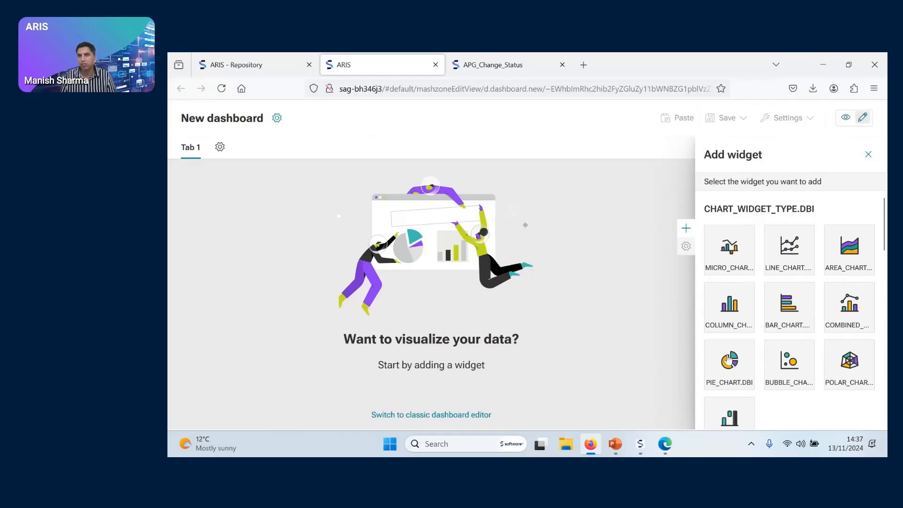
Look through the available widget types, from charts, gauges and lists to form elements and maps
{"action": "scroll", "coordinate": [835, 343], "scroll_direction": "down", "scroll_amount": 3}
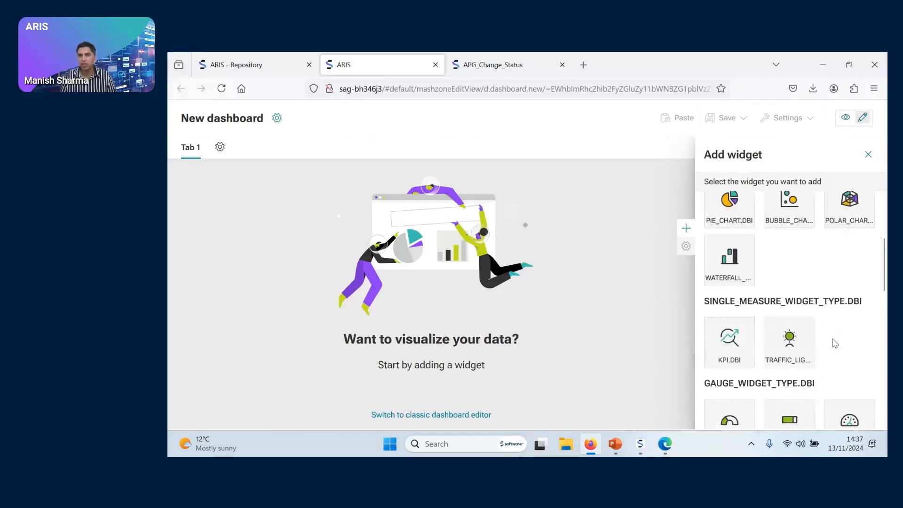
{"action": "scroll", "coordinate": [835, 343], "scroll_direction": "down", "scroll_amount": 2}
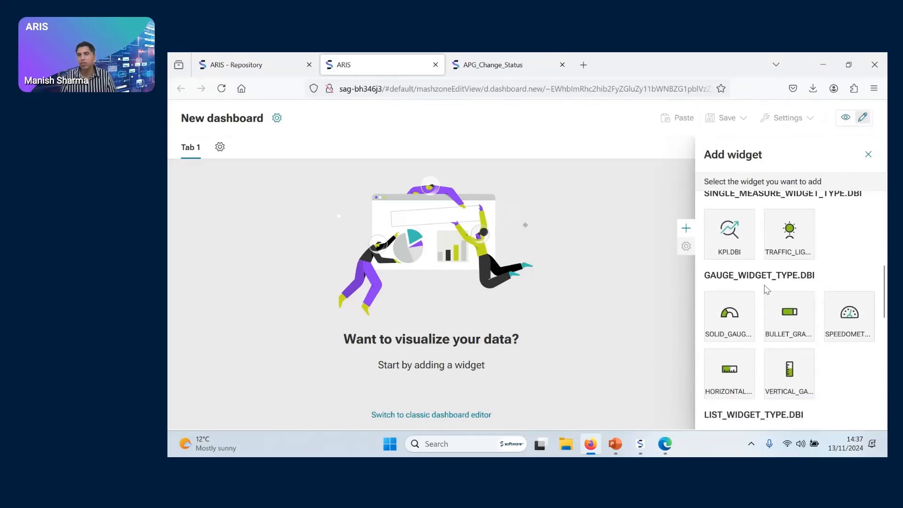
{"action": "scroll", "coordinate": [840, 283], "scroll_direction": "down", "scroll_amount": 2}
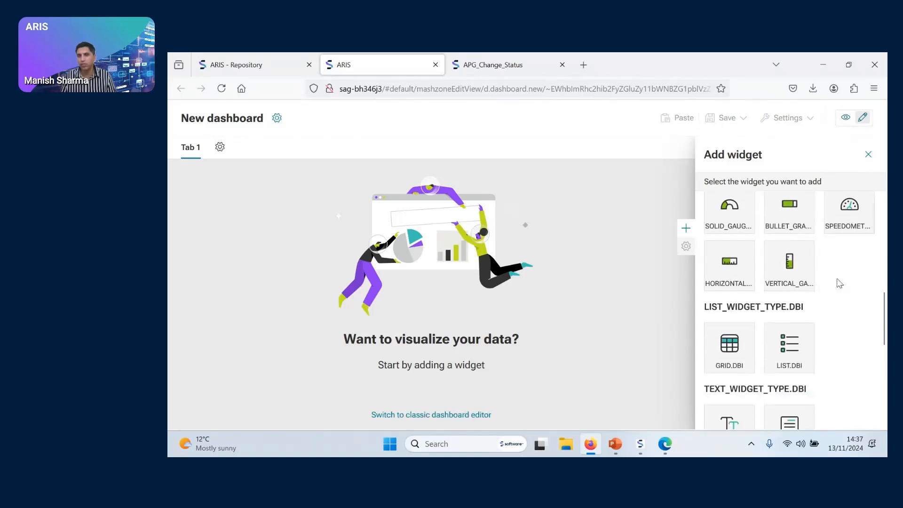
{"action": "scroll", "coordinate": [839, 282], "scroll_direction": "down", "scroll_amount": 3}
{"action": "scroll", "coordinate": [838, 285], "scroll_direction": "down", "scroll_amount": 2}
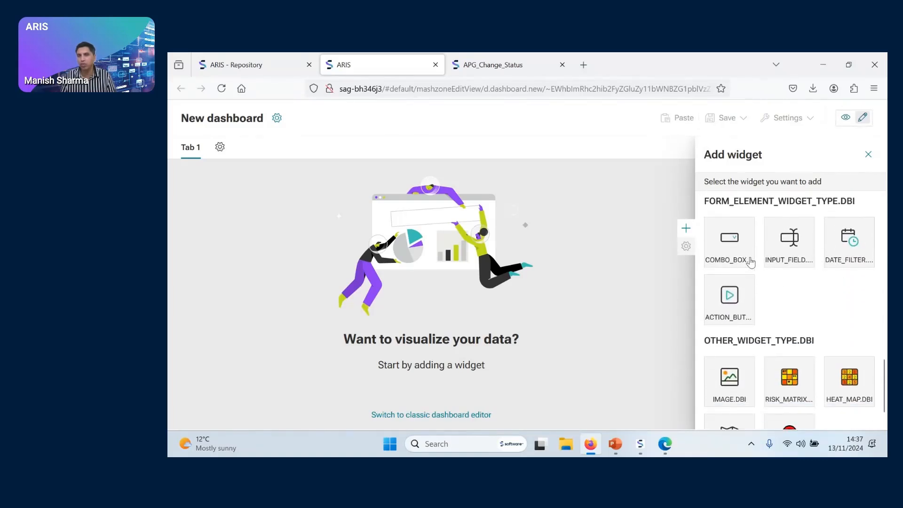
{"action": "scroll", "coordinate": [838, 322], "scroll_direction": "down", "scroll_amount": 1}
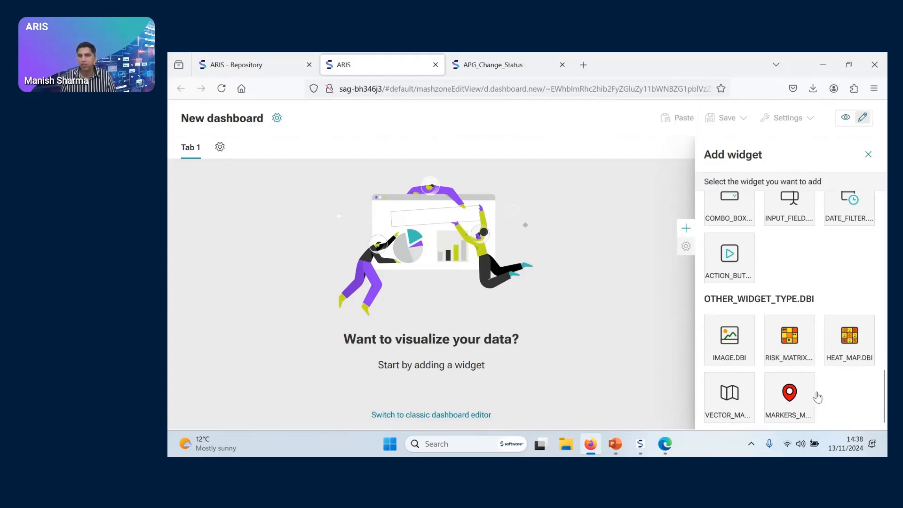
{"action": "scroll", "coordinate": [840, 369], "scroll_direction": "up", "scroll_amount": 5}
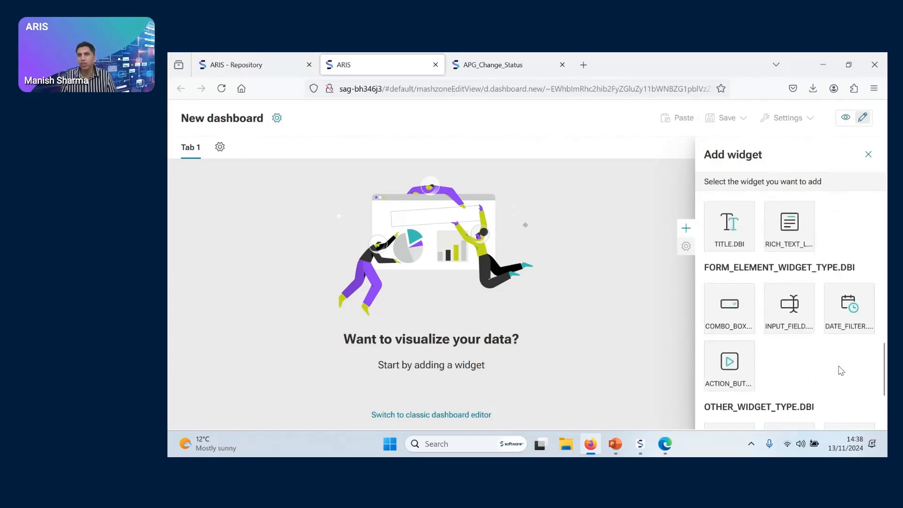
{"action": "scroll", "coordinate": [840, 370], "scroll_direction": "up", "scroll_amount": 8}
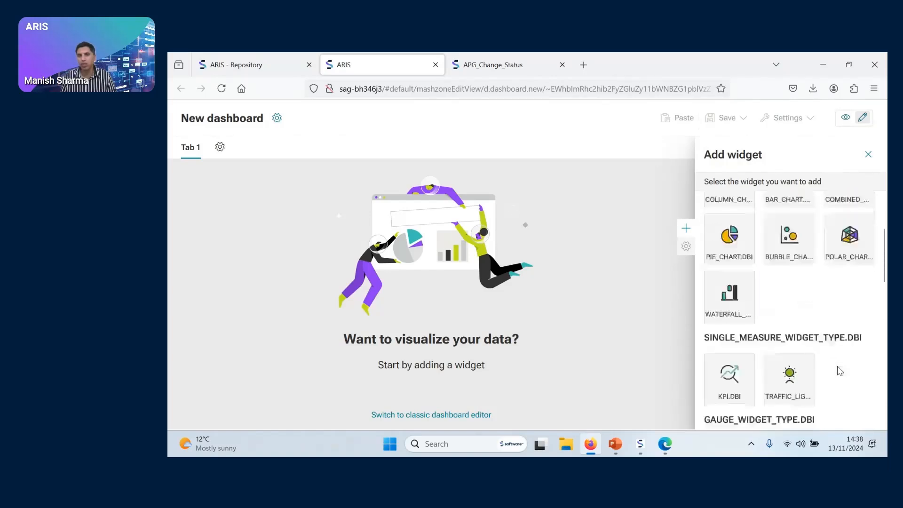
{"action": "scroll", "coordinate": [840, 370], "scroll_direction": "up", "scroll_amount": 1}
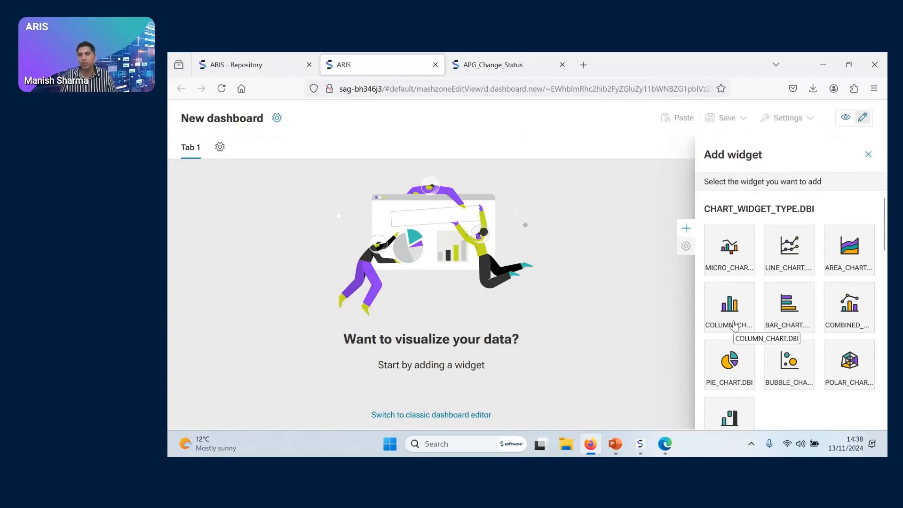
{"action": "scroll", "coordinate": [804, 377], "scroll_direction": "down", "scroll_amount": 7}
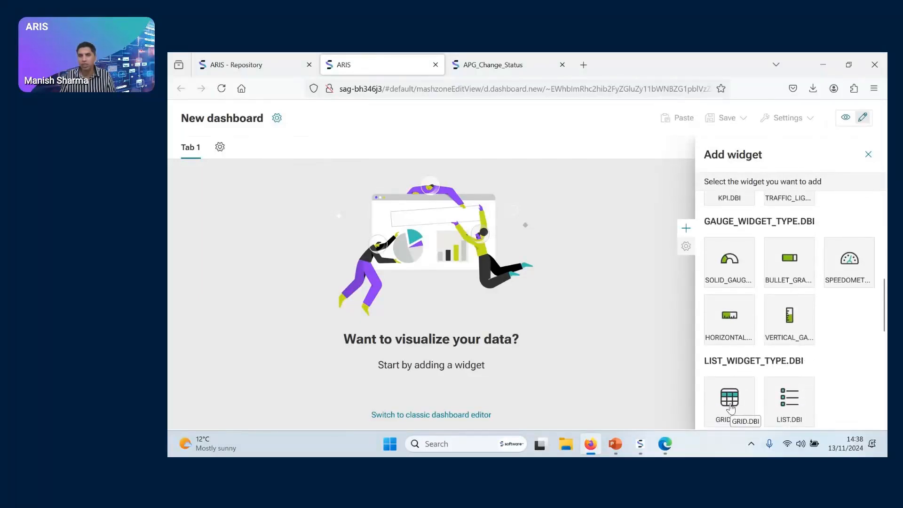
{"action": "scroll", "coordinate": [826, 382], "scroll_direction": "down", "scroll_amount": 6}
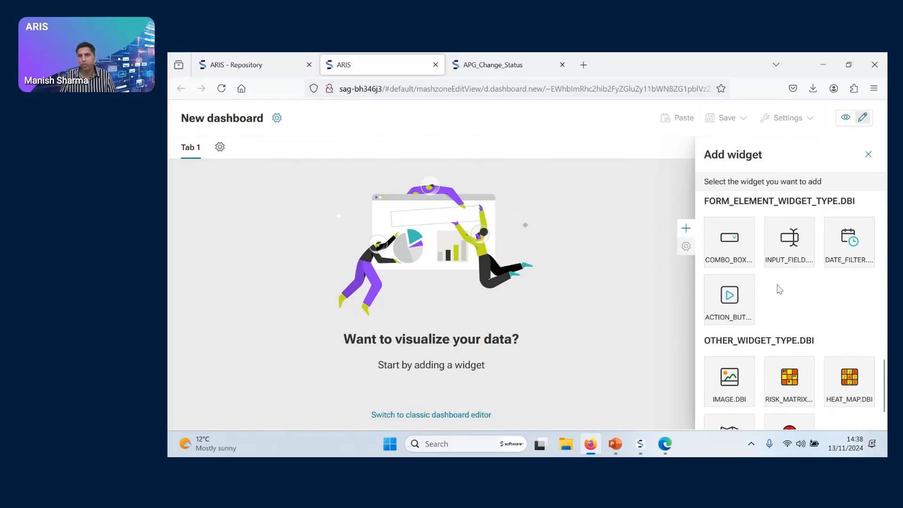
{"action": "scroll", "coordinate": [806, 321], "scroll_direction": "up", "scroll_amount": 4}
{"action": "scroll", "coordinate": [806, 321], "scroll_direction": "up", "scroll_amount": 5}
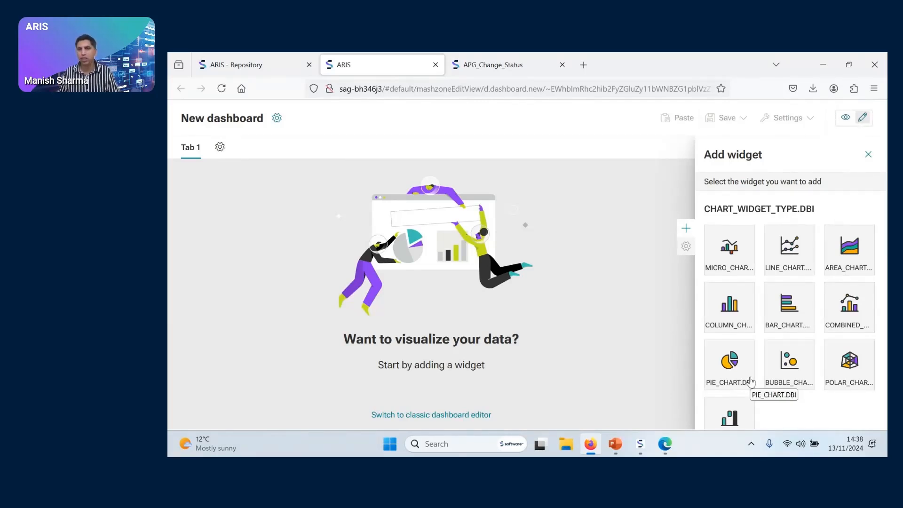
Add a pie chart widget to Tab 1 of the dashboard and enlarge it in width and height
{"action": "left_click", "coordinate": [750, 380]}
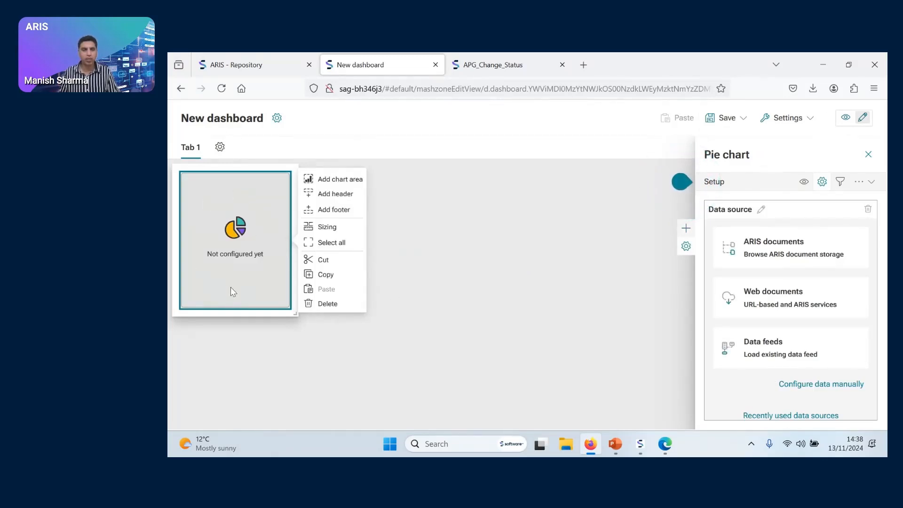
{"action": "left_click_drag", "start_coordinate": [244, 231], "coordinate": [256, 201]}
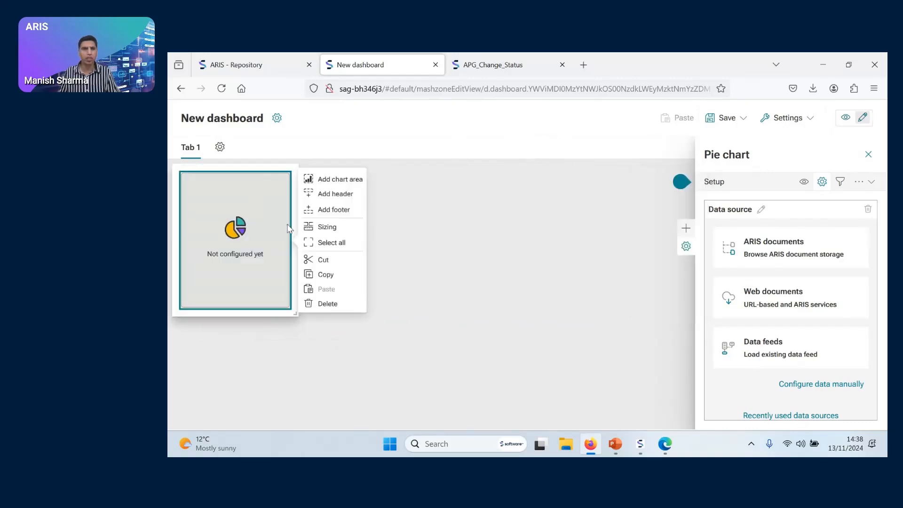
{"action": "left_click_drag", "start_coordinate": [289, 305], "coordinate": [363, 338]}
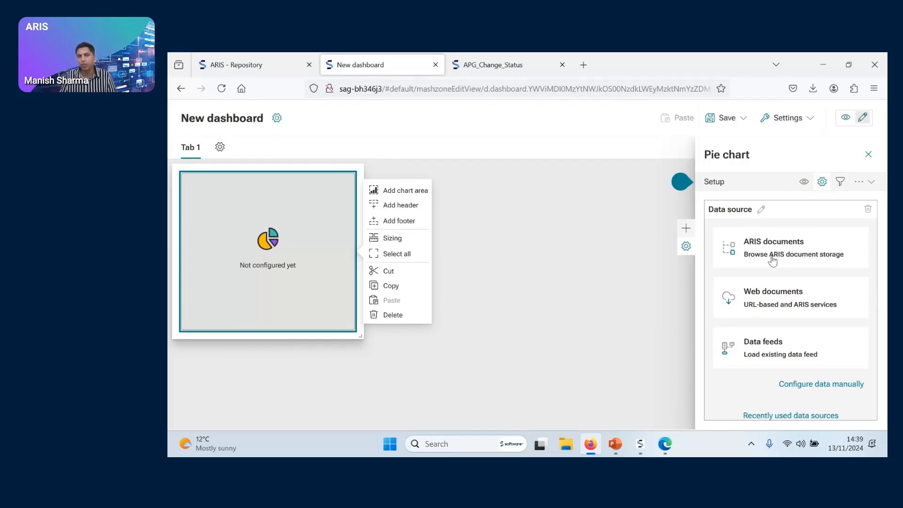
Set the existing data feed APG_Change_Status as the pie chart's data source, checking the feed definition before confirming
{"action": "left_click", "coordinate": [770, 355]}
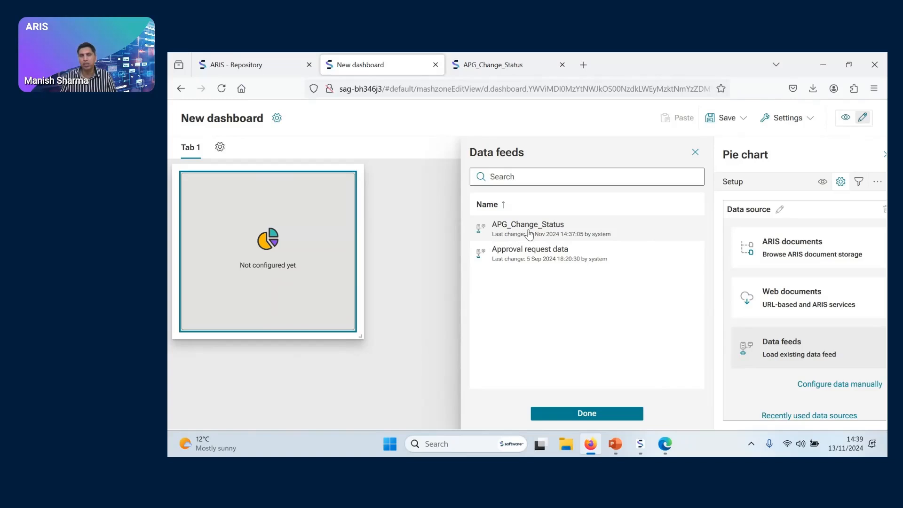
{"action": "left_click", "coordinate": [489, 61]}
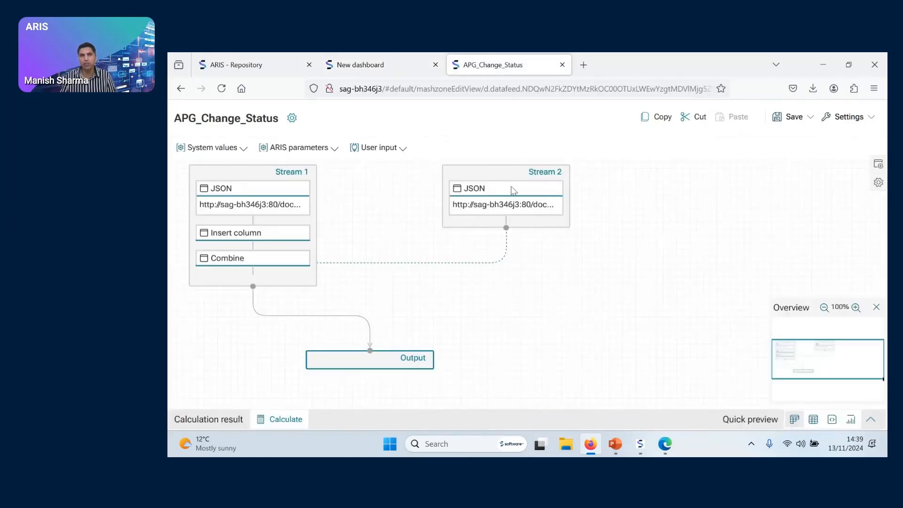
{"action": "left_click", "coordinate": [402, 66]}
{"action": "left_click", "coordinate": [544, 227]}
{"action": "left_click", "coordinate": [591, 413]}
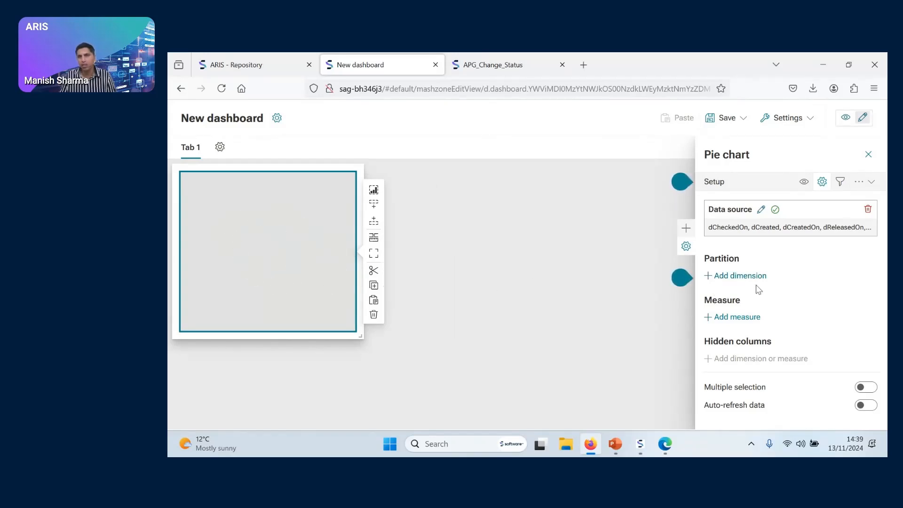
Add the sStatus column as the pie chart's partition dimension and confirm the selection
{"action": "left_click", "coordinate": [740, 276]}
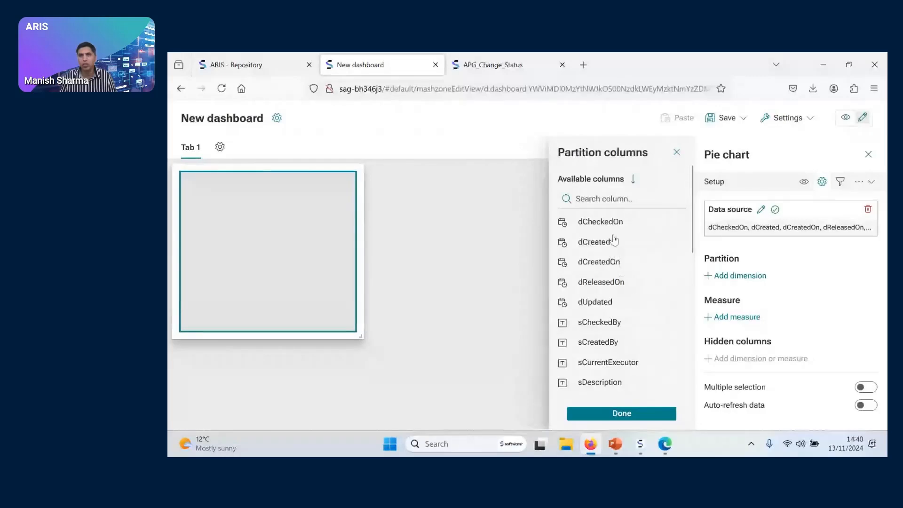
{"action": "scroll", "coordinate": [614, 240], "scroll_direction": "down", "scroll_amount": 10}
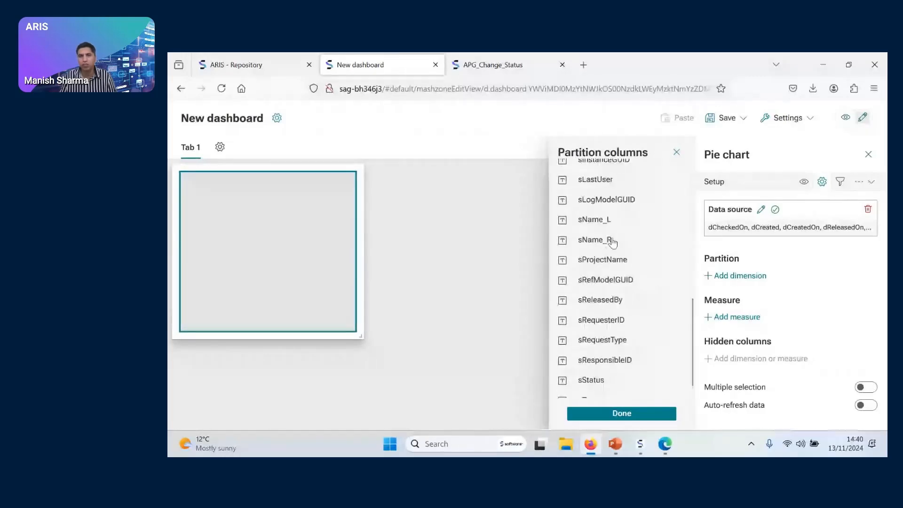
{"action": "scroll", "coordinate": [612, 242], "scroll_direction": "down", "scroll_amount": 1}
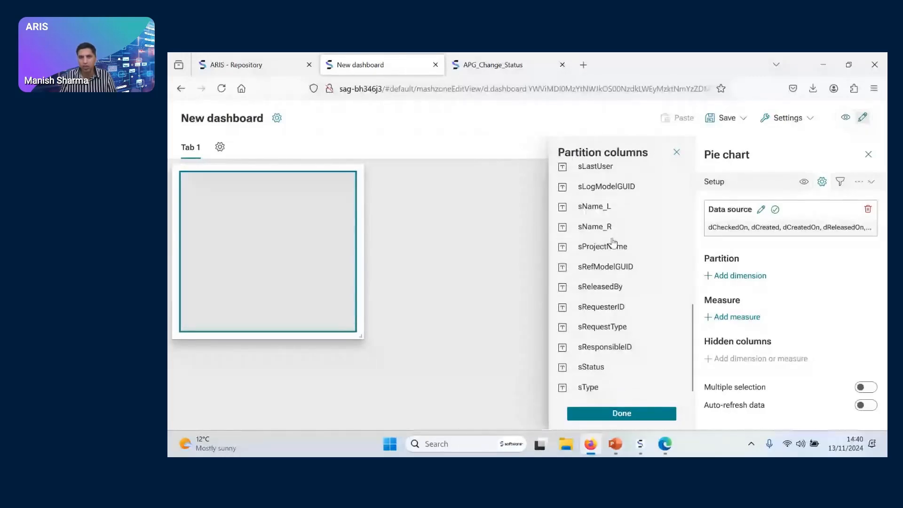
{"action": "left_click", "coordinate": [590, 372]}
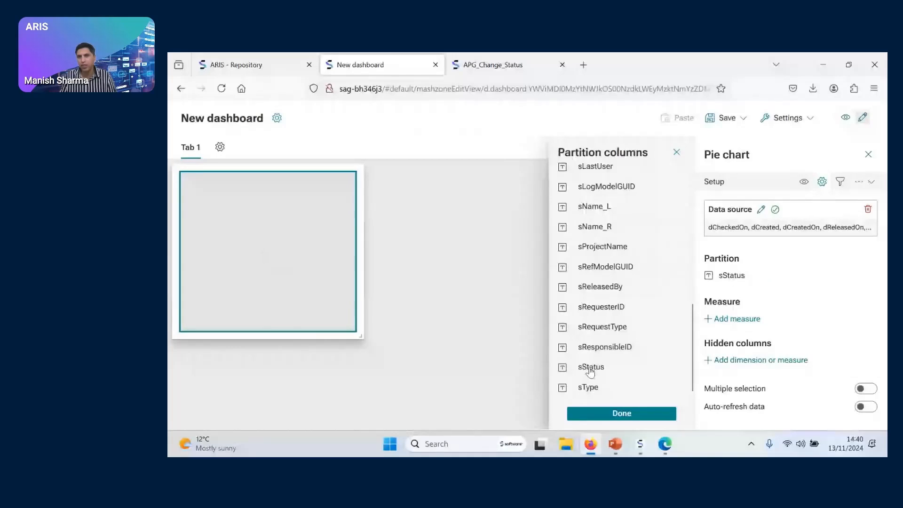
{"action": "left_click", "coordinate": [628, 415]}
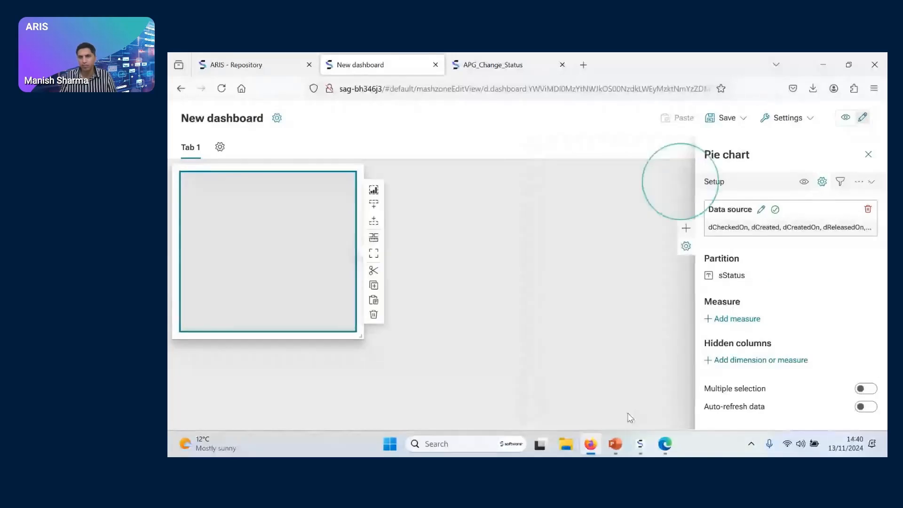
Add Count as the pie chart's measure and set its aggregation to SUM
{"action": "left_click", "coordinate": [737, 319]}
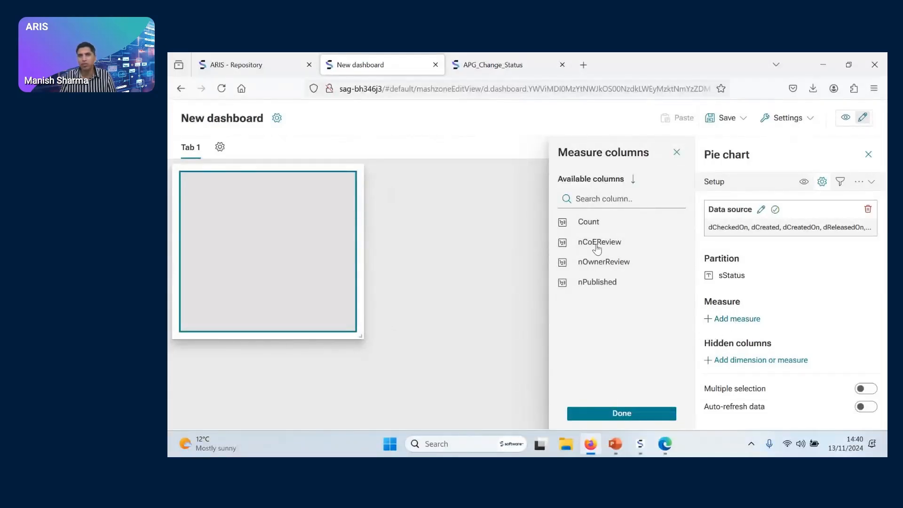
{"action": "left_click", "coordinate": [596, 227]}
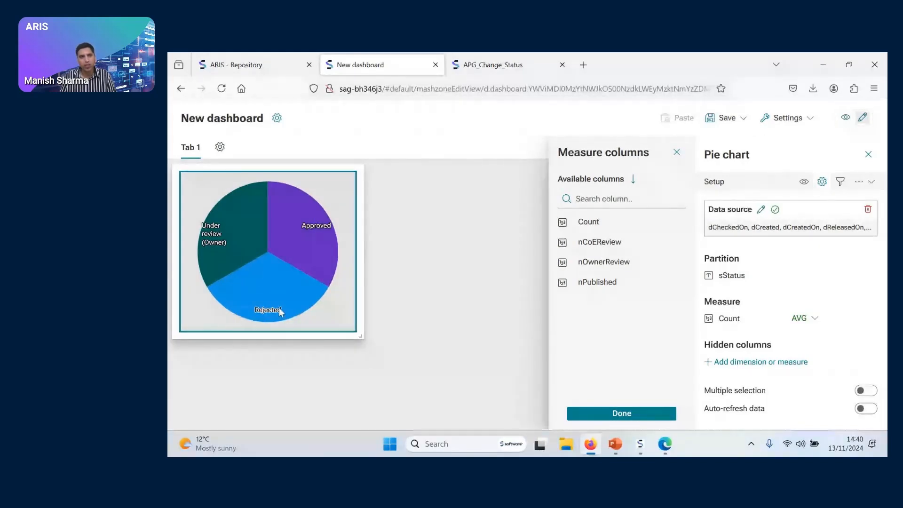
{"action": "left_click", "coordinate": [820, 322]}
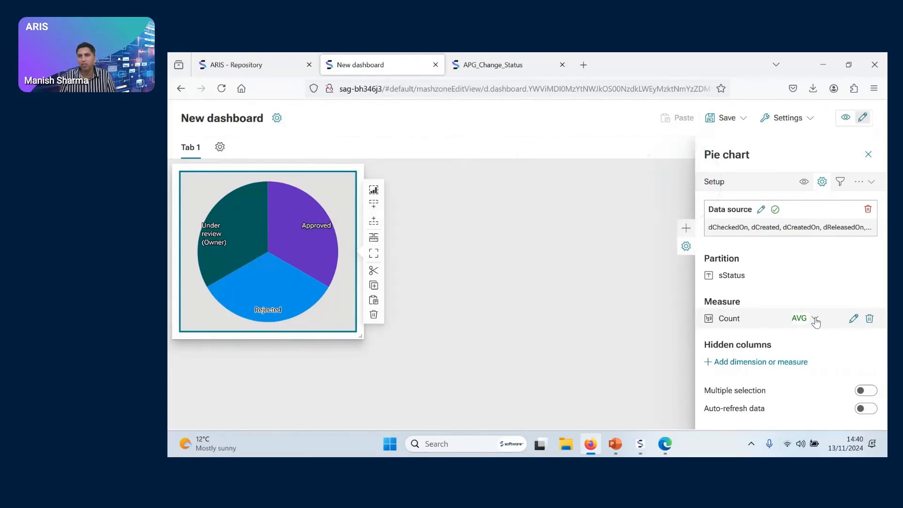
{"action": "left_click", "coordinate": [815, 324]}
{"action": "left_click", "coordinate": [803, 354]}
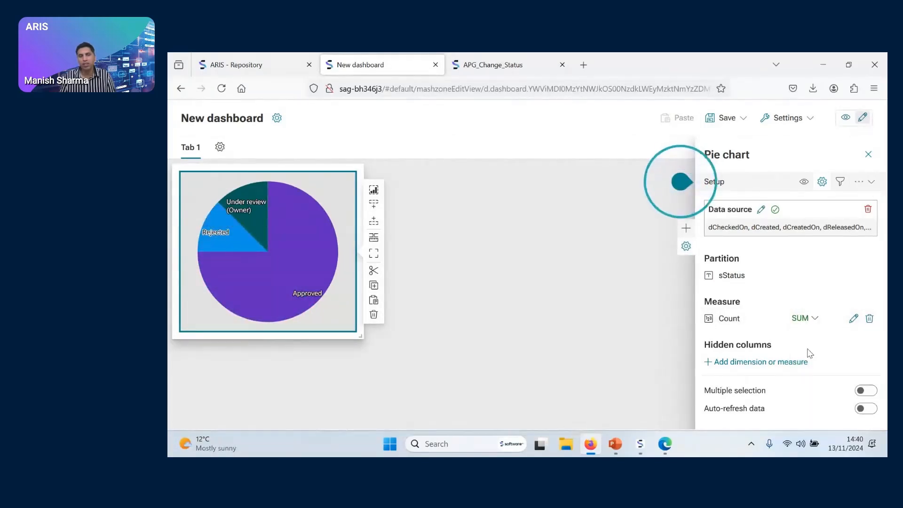
{"action": "right_click", "coordinate": [318, 281]}
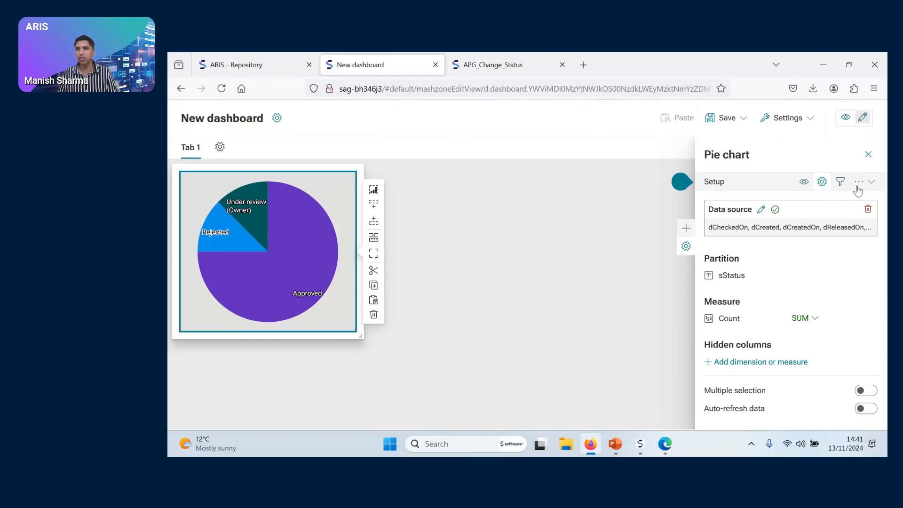
Check the alternative chart types in the appearance settings, keep Pie chart, and title the widget "Change Status"
{"action": "left_click", "coordinate": [805, 183]}
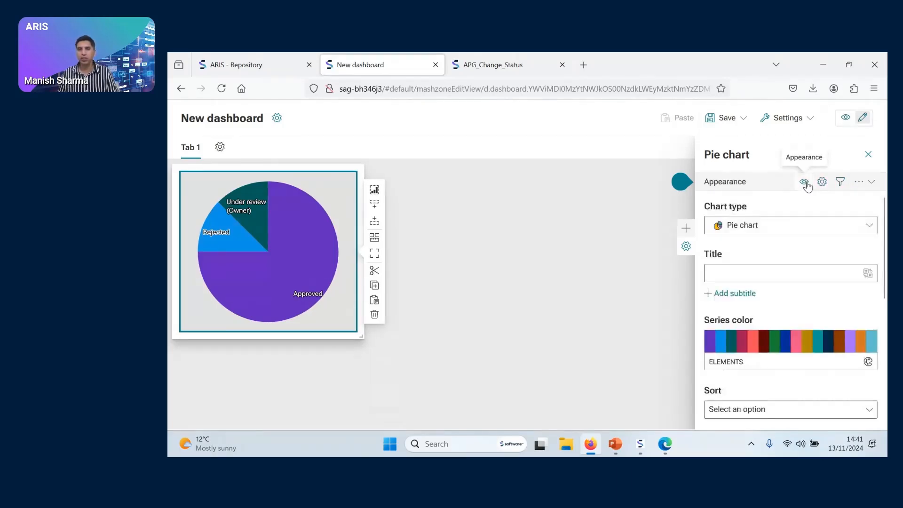
{"action": "left_click", "coordinate": [869, 227]}
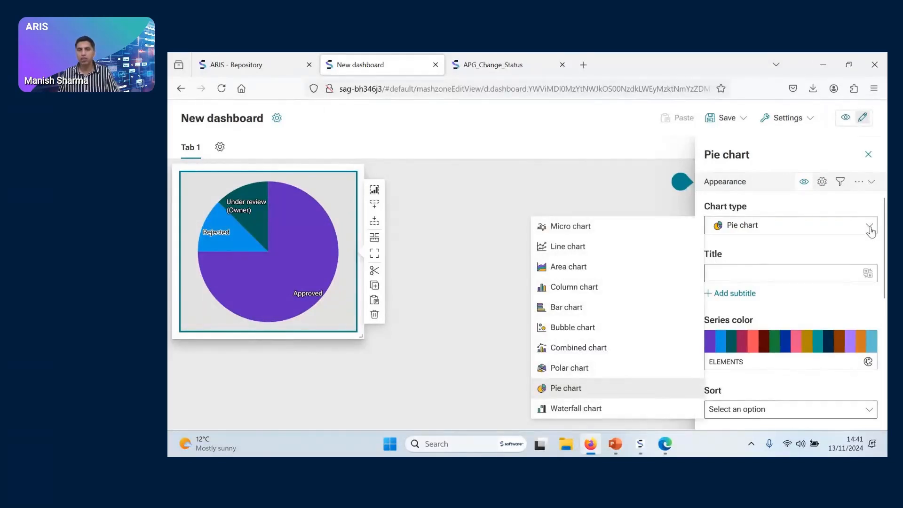
{"action": "left_click", "coordinate": [870, 230]}
{"action": "left_click", "coordinate": [791, 275]}
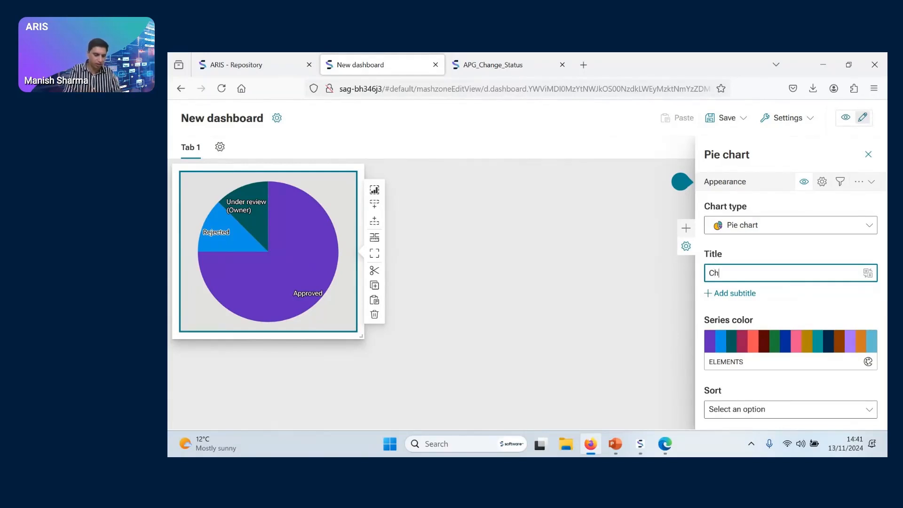
{"action": "type", "text": "Change Status"}
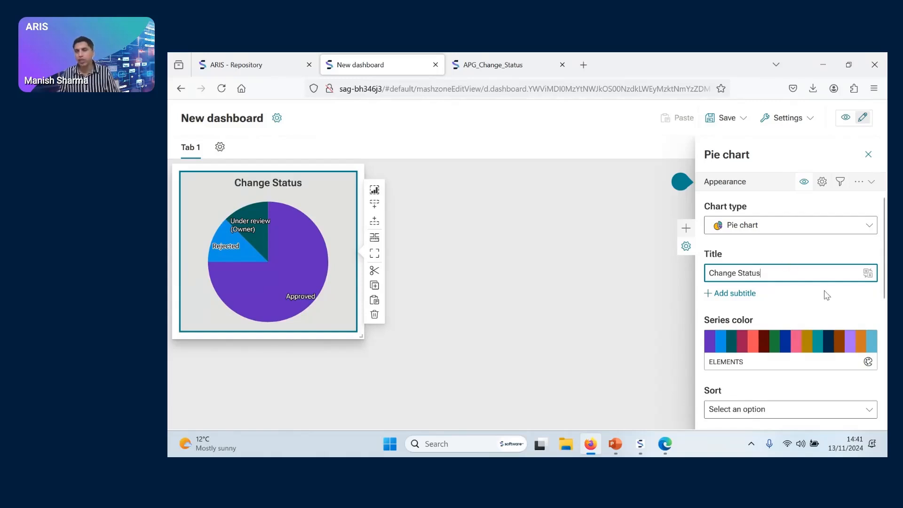
Open the color palettes for the pie chart's series and look through the available palettes
{"action": "scroll", "coordinate": [827, 295], "scroll_direction": "down", "scroll_amount": 2}
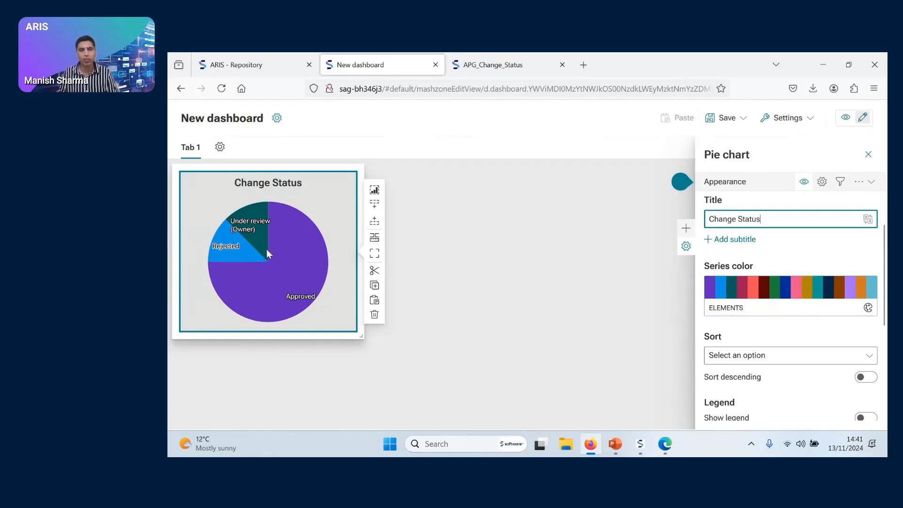
{"action": "left_click", "coordinate": [868, 308]}
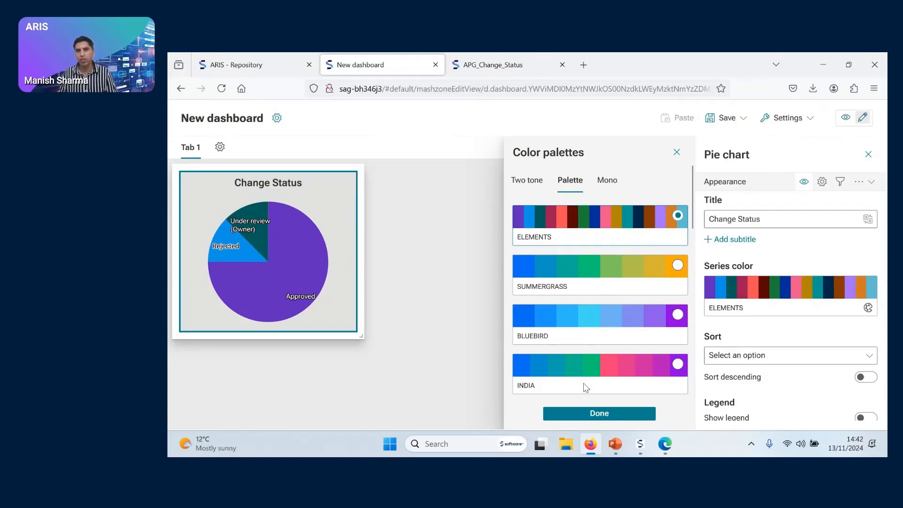
{"action": "scroll", "coordinate": [585, 385], "scroll_direction": "down", "scroll_amount": 5}
{"action": "scroll", "coordinate": [585, 386], "scroll_direction": "down", "scroll_amount": 1}
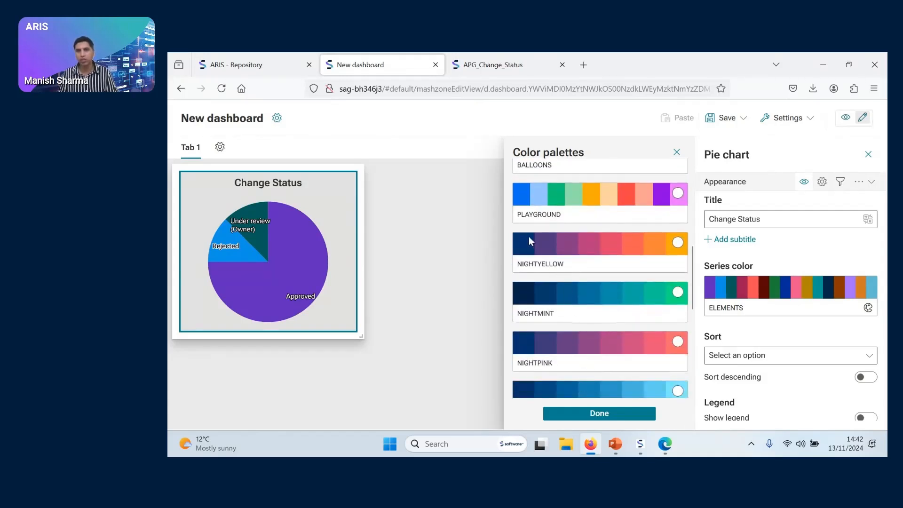
{"action": "scroll", "coordinate": [576, 355], "scroll_direction": "down", "scroll_amount": 3}
{"action": "scroll", "coordinate": [585, 345], "scroll_direction": "down", "scroll_amount": 3}
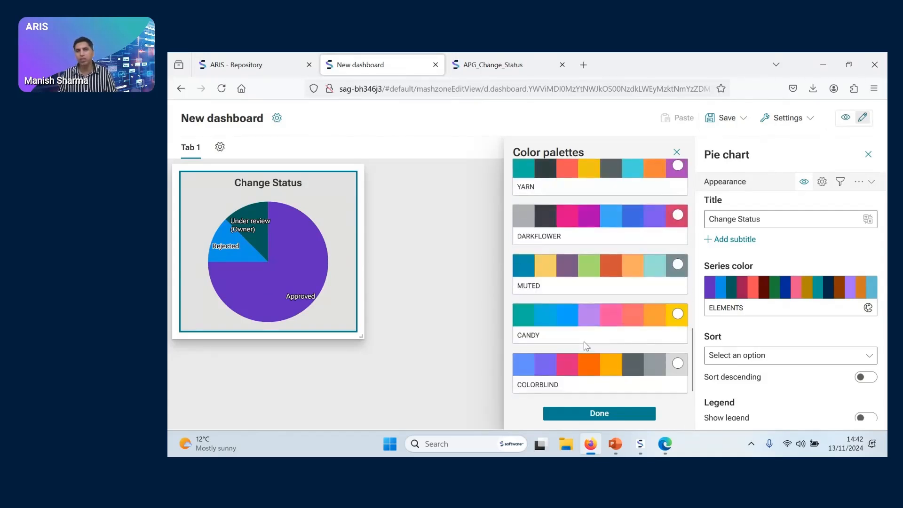
{"action": "scroll", "coordinate": [585, 346], "scroll_direction": "up", "scroll_amount": 5}
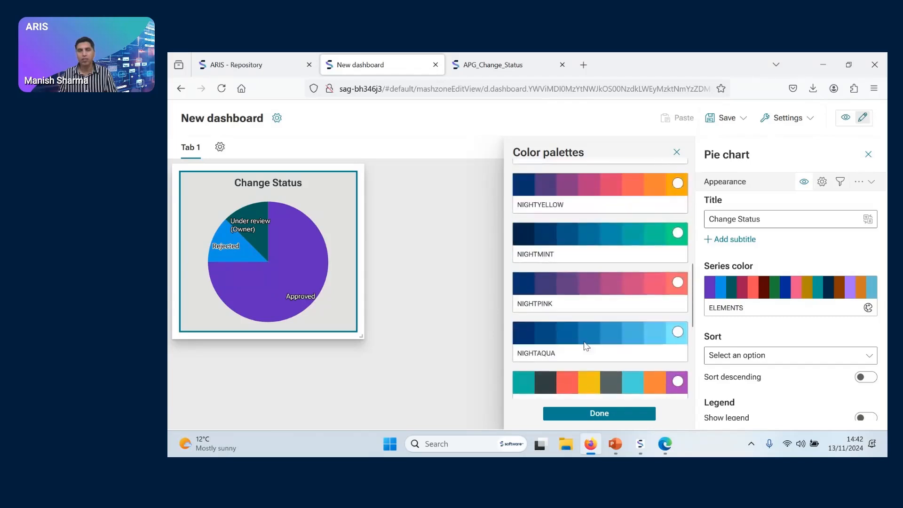
Try the NIGHTPINK, NIGHTMINT, PLAYGROUND and BALLOONS palettes on the pie chart
{"action": "left_click", "coordinate": [677, 282]}
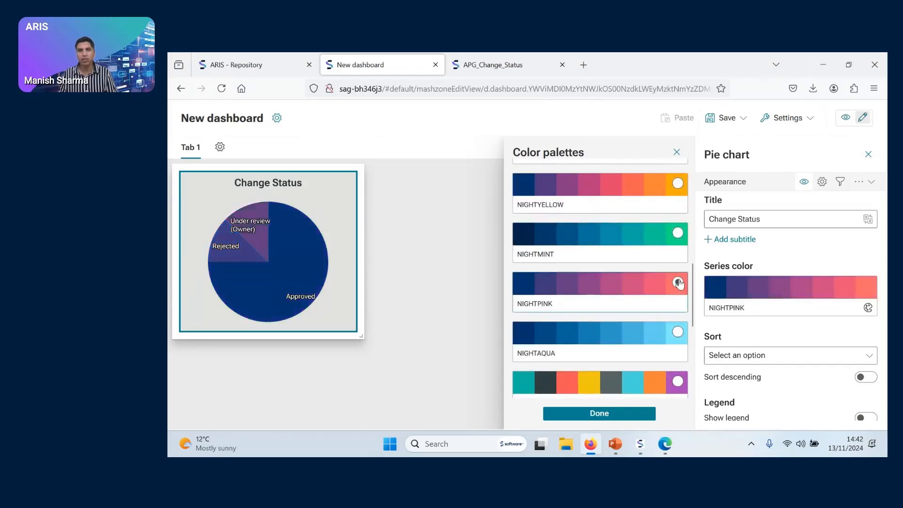
{"action": "left_click", "coordinate": [677, 234]}
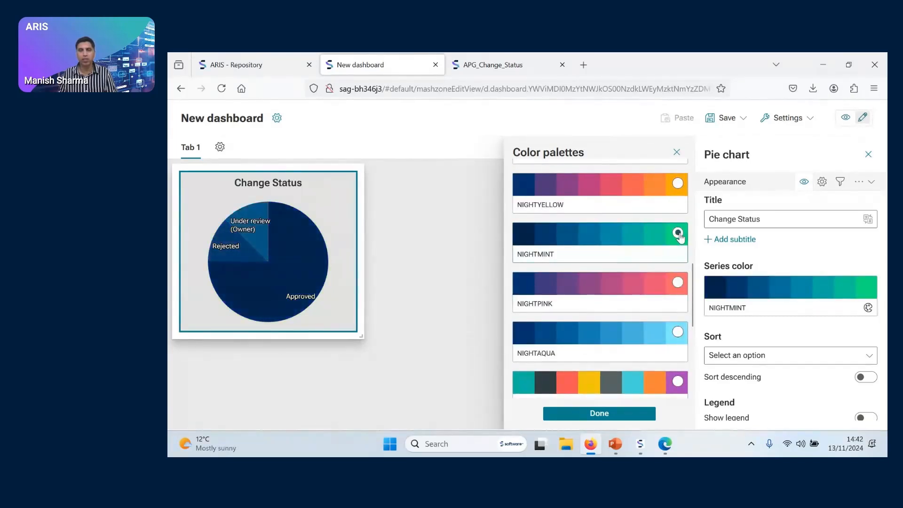
{"action": "scroll", "coordinate": [681, 237], "scroll_direction": "up", "scroll_amount": 1}
{"action": "left_click", "coordinate": [679, 237]}
{"action": "scroll", "coordinate": [681, 237], "scroll_direction": "up", "scroll_amount": 1}
{"action": "left_click", "coordinate": [678, 242]}
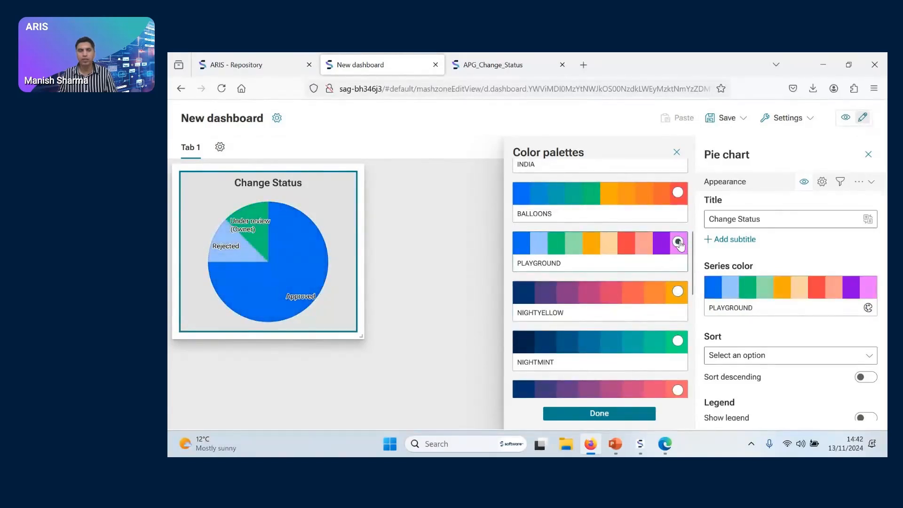
{"action": "left_click", "coordinate": [677, 192]}
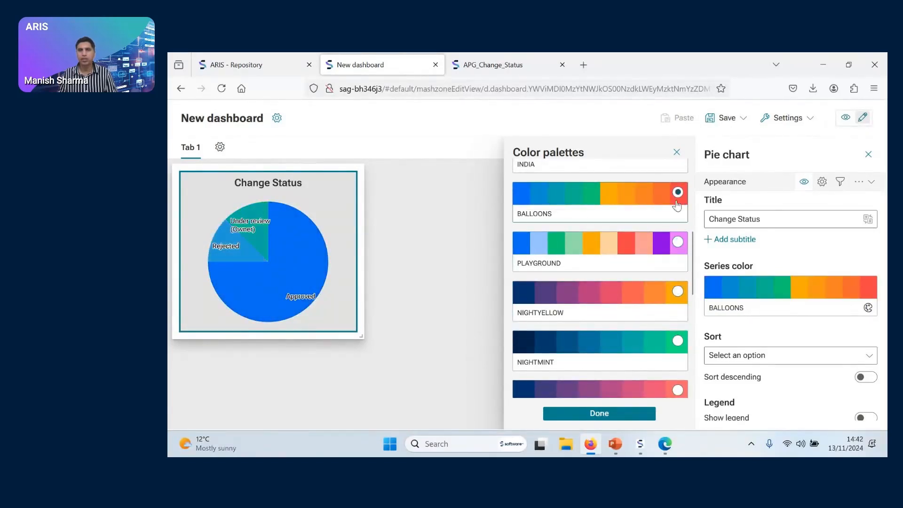
Compare the INDIA, BLUEBIRD and SUMMERGRASS palettes and apply BLUEBIRD as the pie chart's series color
{"action": "scroll", "coordinate": [649, 243], "scroll_direction": "up", "scroll_amount": 2}
{"action": "left_click", "coordinate": [677, 250]}
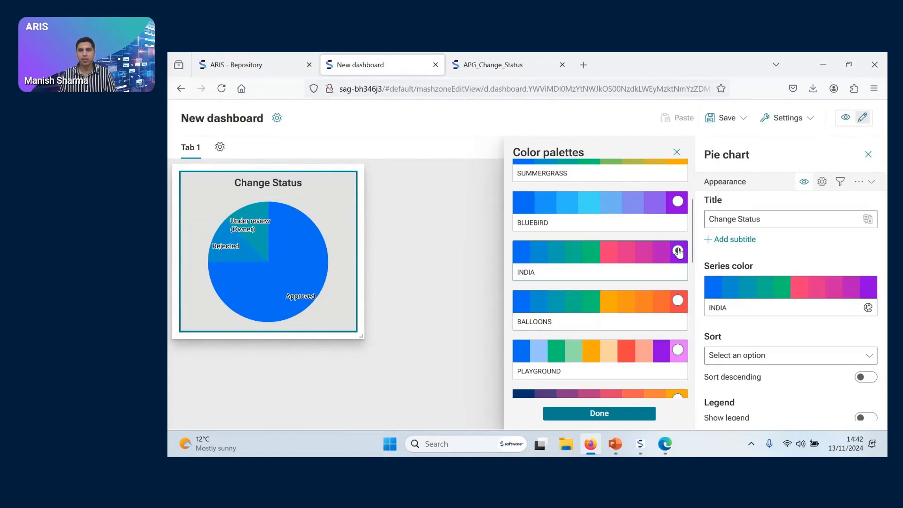
{"action": "left_click", "coordinate": [677, 201]}
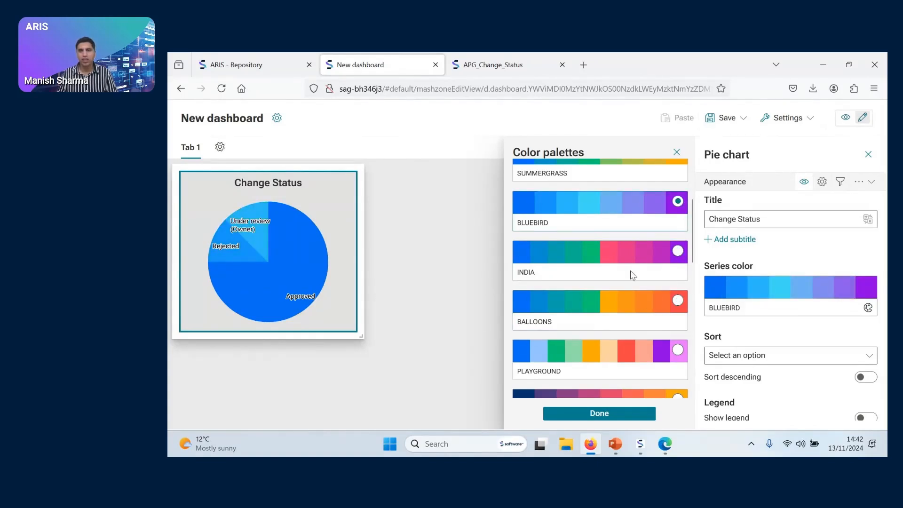
{"action": "scroll", "coordinate": [630, 270], "scroll_direction": "up", "scroll_amount": 2}
{"action": "left_click", "coordinate": [677, 206]}
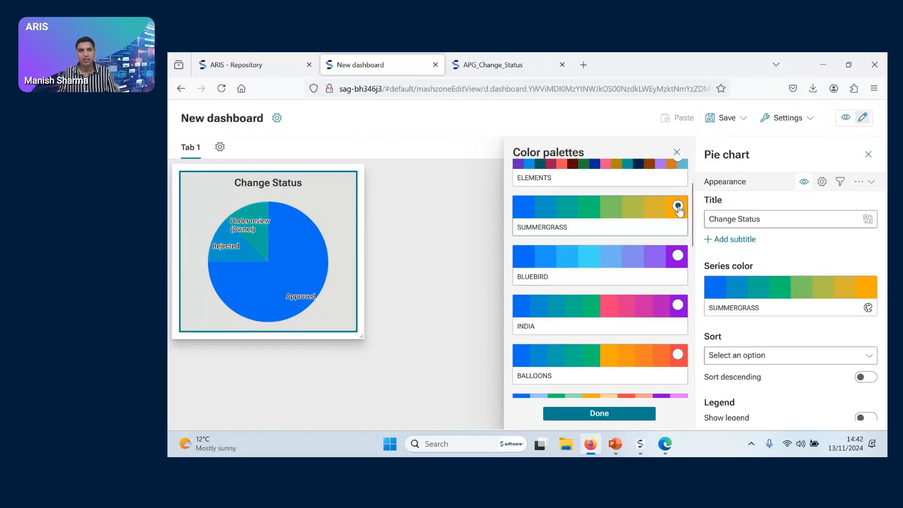
{"action": "left_click", "coordinate": [677, 255]}
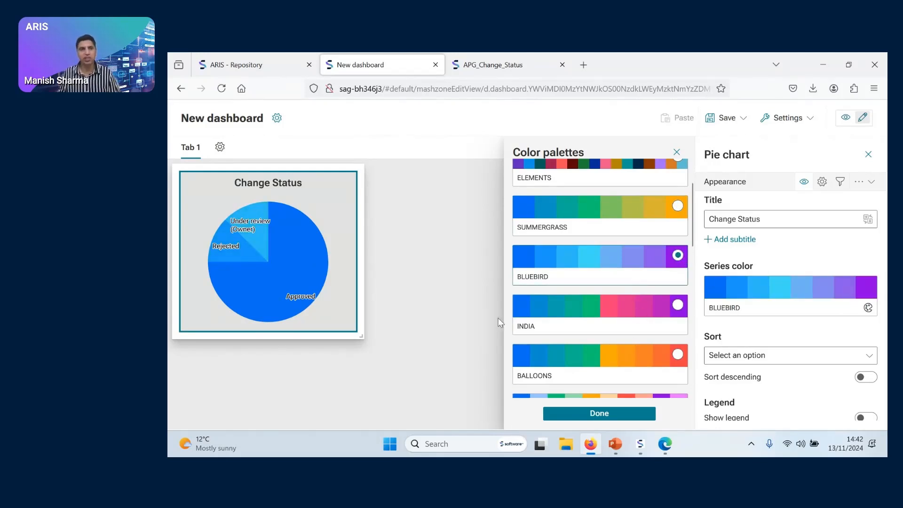
{"action": "left_click", "coordinate": [597, 414]}
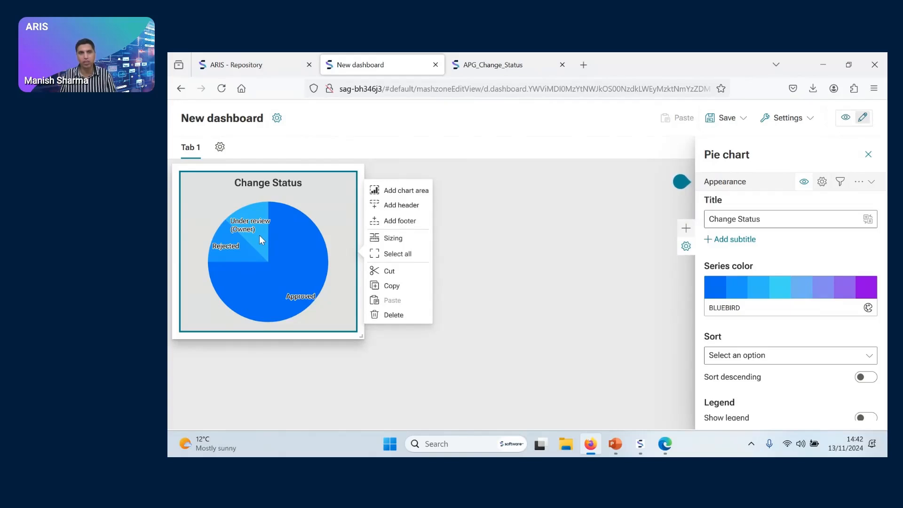
Check which columns the pie chart can be sorted by, without choosing one
{"action": "scroll", "coordinate": [808, 333], "scroll_direction": "down", "scroll_amount": 1}
{"action": "scroll", "coordinate": [808, 332], "scroll_direction": "down", "scroll_amount": 3}
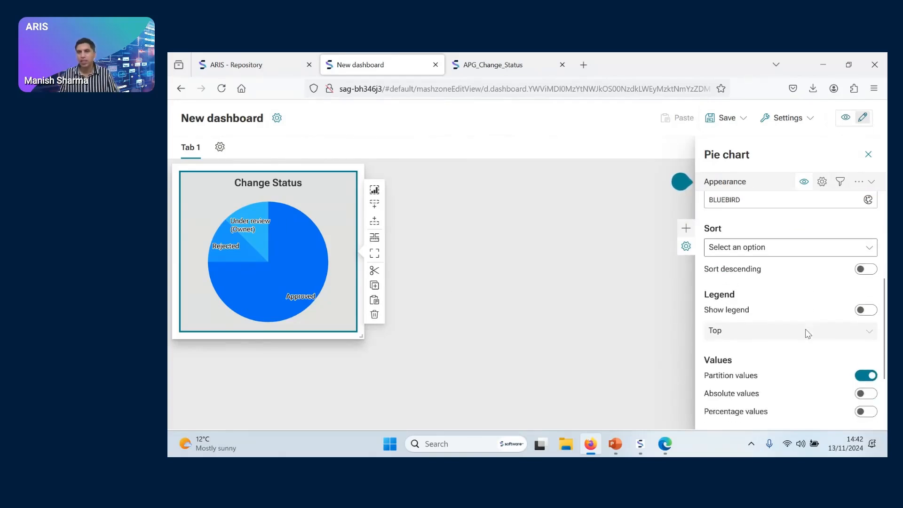
{"action": "left_click", "coordinate": [785, 249]}
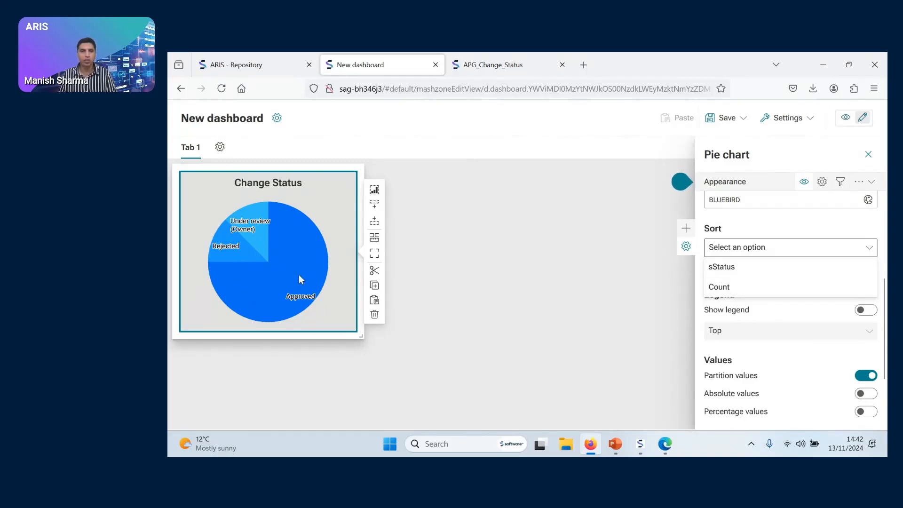
{"action": "left_click", "coordinate": [617, 281]}
{"action": "left_click", "coordinate": [343, 270]}
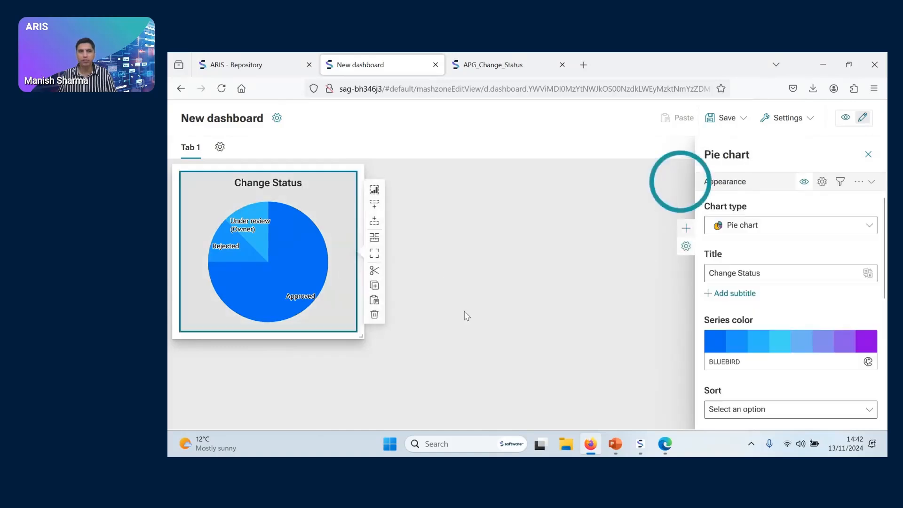
Preview the pie chart with its legend shown in the Top position and hide the legend again
{"action": "scroll", "coordinate": [818, 315], "scroll_direction": "down", "scroll_amount": 5}
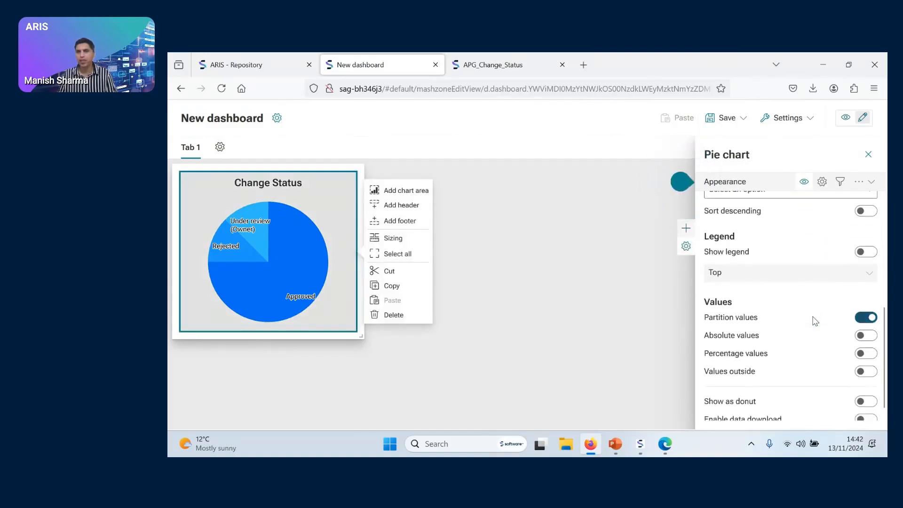
{"action": "scroll", "coordinate": [818, 301], "scroll_direction": "up", "scroll_amount": 2}
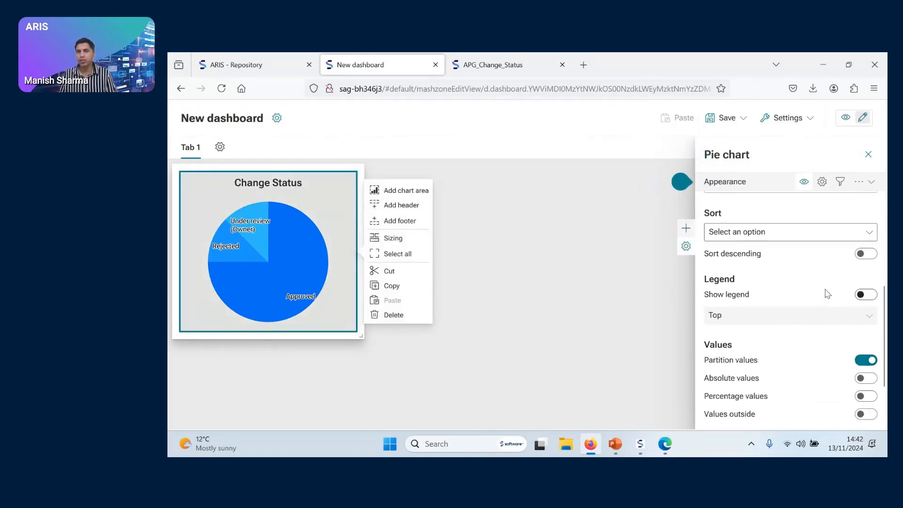
{"action": "left_click", "coordinate": [869, 296]}
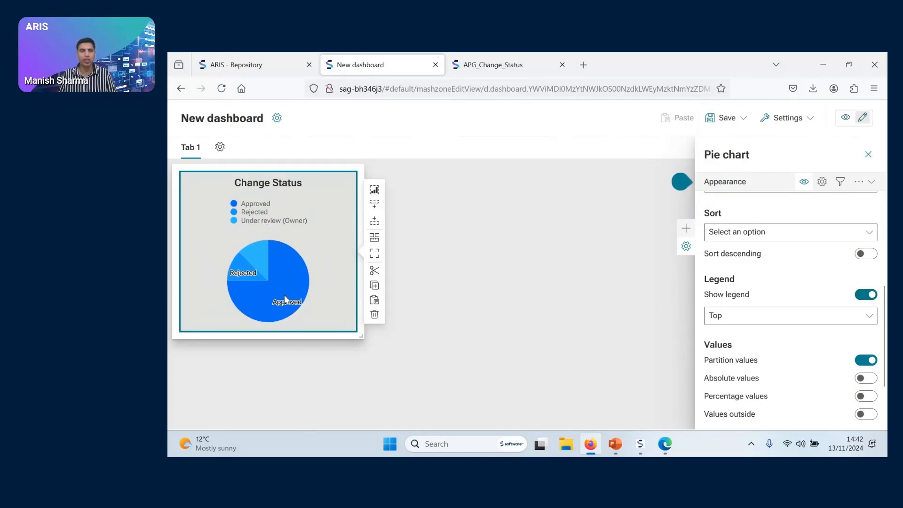
{"action": "left_click", "coordinate": [869, 297]}
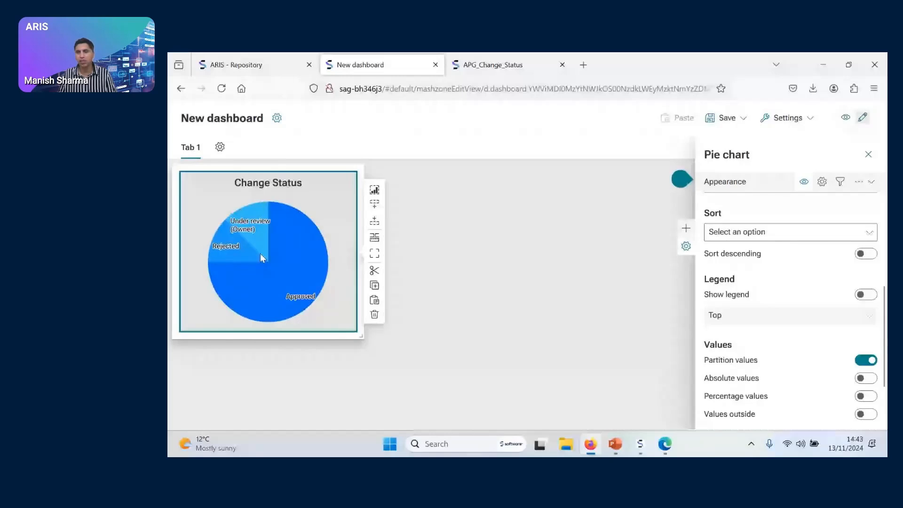
Show absolute values on the Change Status pie chart and display it as a donut
{"action": "scroll", "coordinate": [823, 338], "scroll_direction": "down", "scroll_amount": 2}
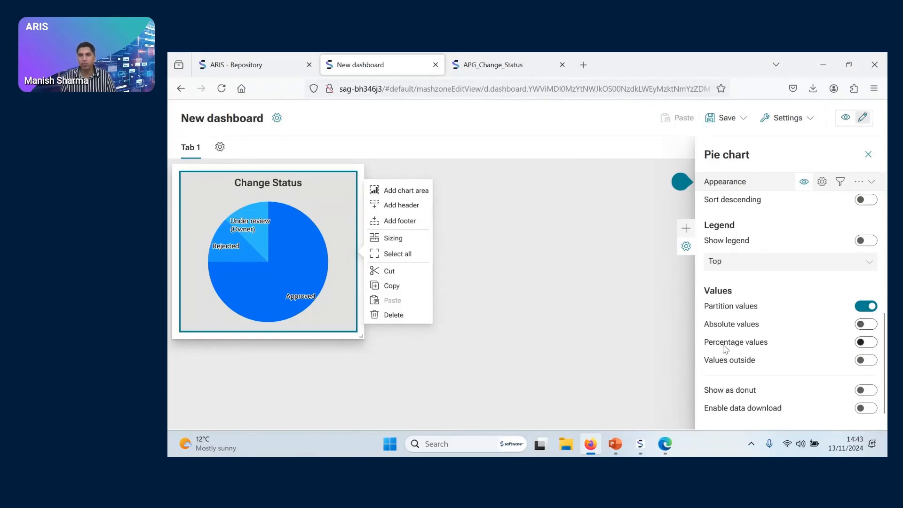
{"action": "left_click", "coordinate": [869, 325]}
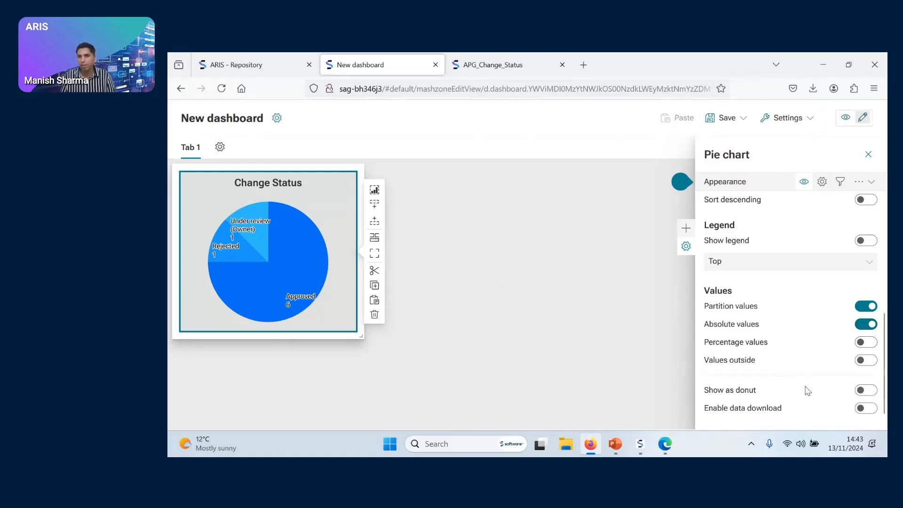
{"action": "left_click", "coordinate": [874, 394]}
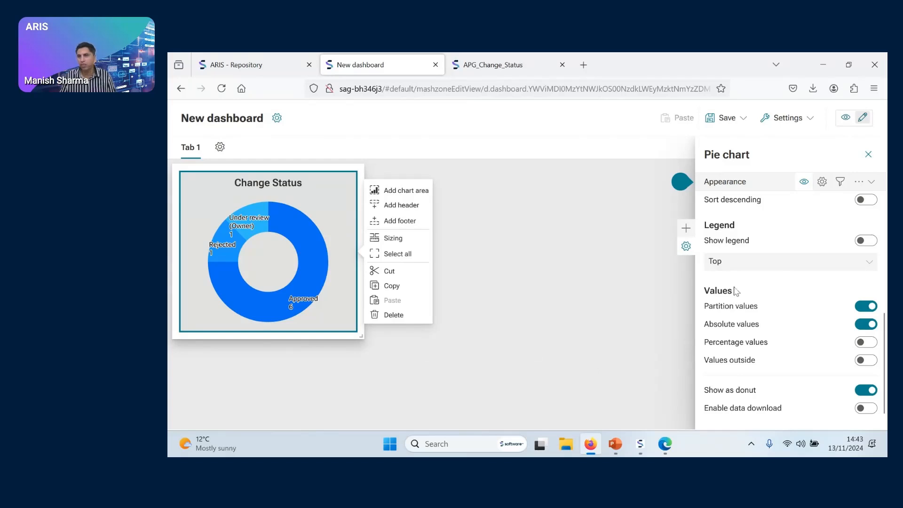
{"action": "left_click", "coordinate": [869, 155]}
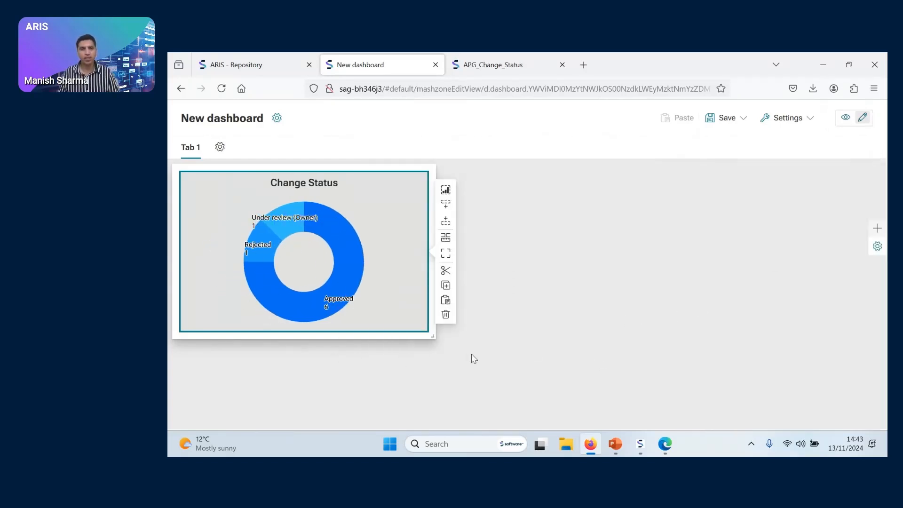
Narrow the Change Status widget so that it fits more closely around the donut chart, then deselect it
{"action": "left_click_drag", "start_coordinate": [433, 337], "coordinate": [391, 335]}
{"action": "mouse_move", "coordinate": [388, 336]}
{"action": "left_mouse_down"}
{"action": "mouse_move", "coordinate": [366, 327]}
{"action": "mouse_move", "coordinate": [372, 335]}
{"action": "left_mouse_up"}
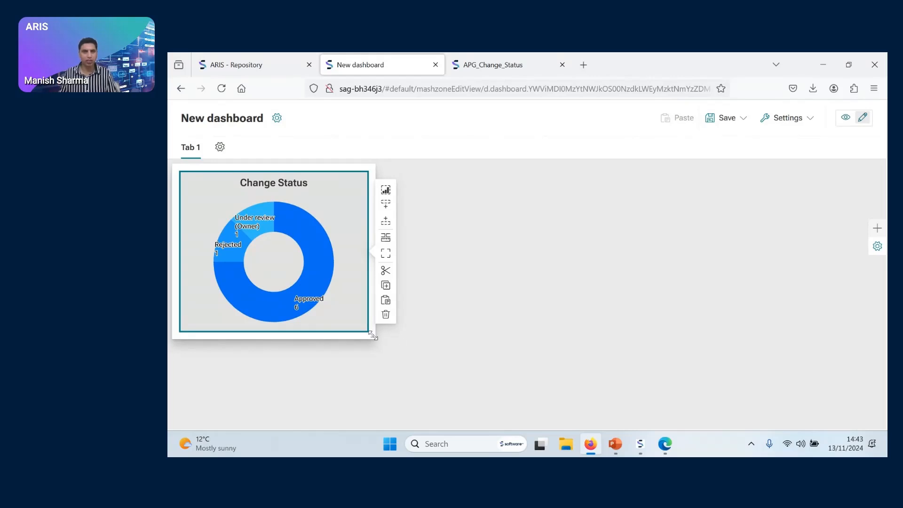
{"action": "left_click", "coordinate": [493, 325]}
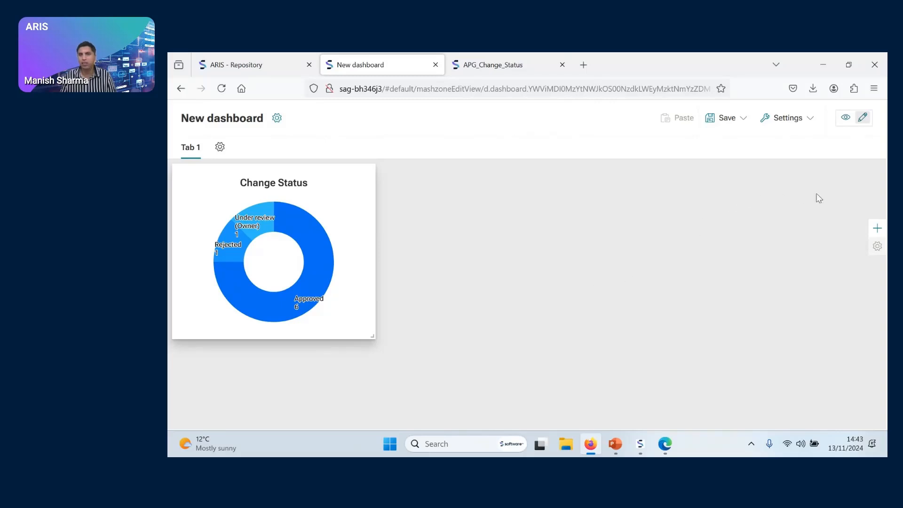
Add a column chart widget beside the donut chart and enlarge it to the donut widget's height and a greater width
{"action": "left_click", "coordinate": [877, 228]}
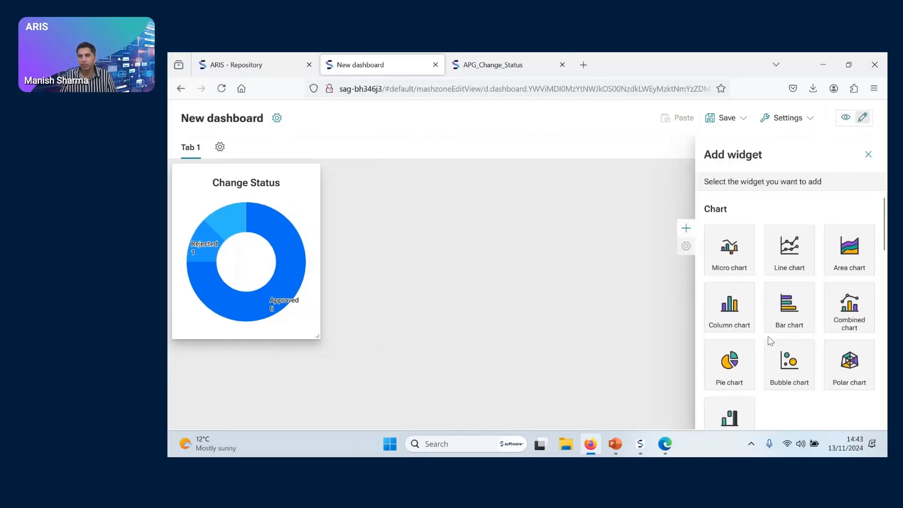
{"action": "left_click", "coordinate": [730, 324]}
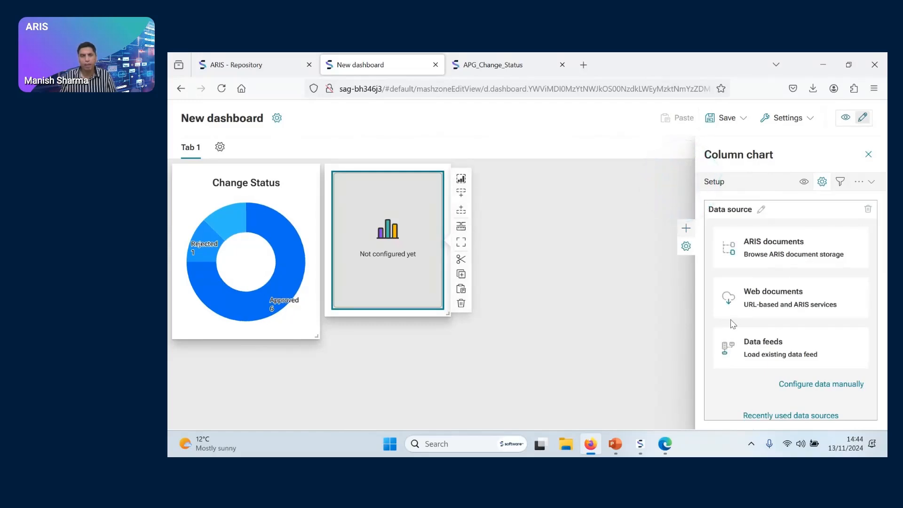
{"action": "left_click_drag", "start_coordinate": [452, 320], "coordinate": [585, 338]}
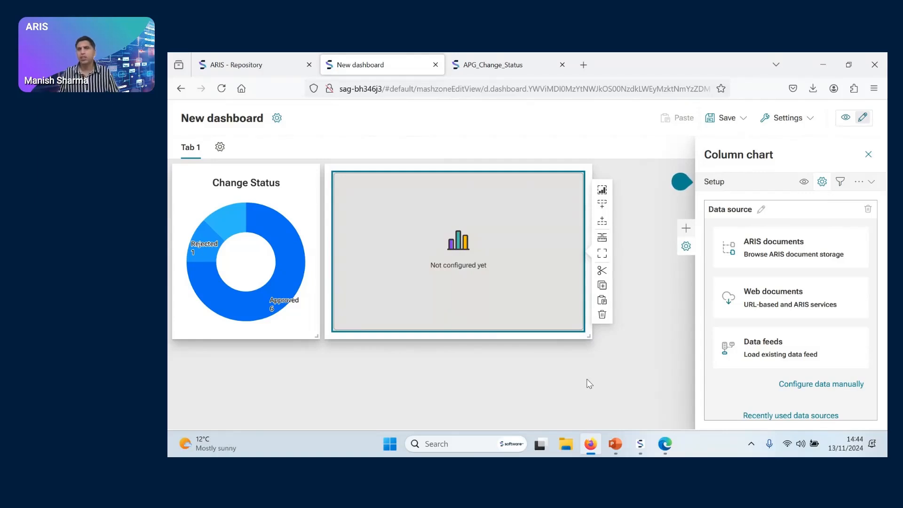
Load the APG_Change_Status data feed as the column chart's data source
{"action": "left_click", "coordinate": [772, 348]}
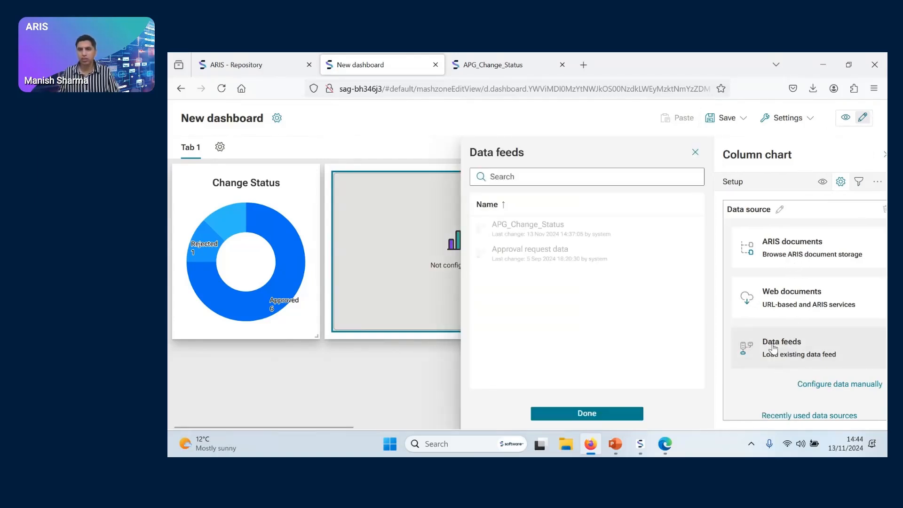
{"action": "left_click", "coordinate": [543, 236]}
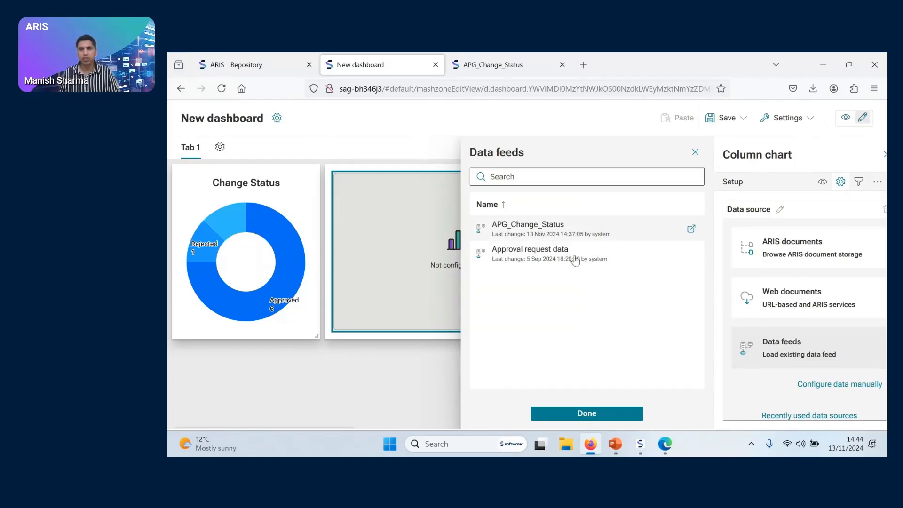
{"action": "left_click", "coordinate": [588, 413]}
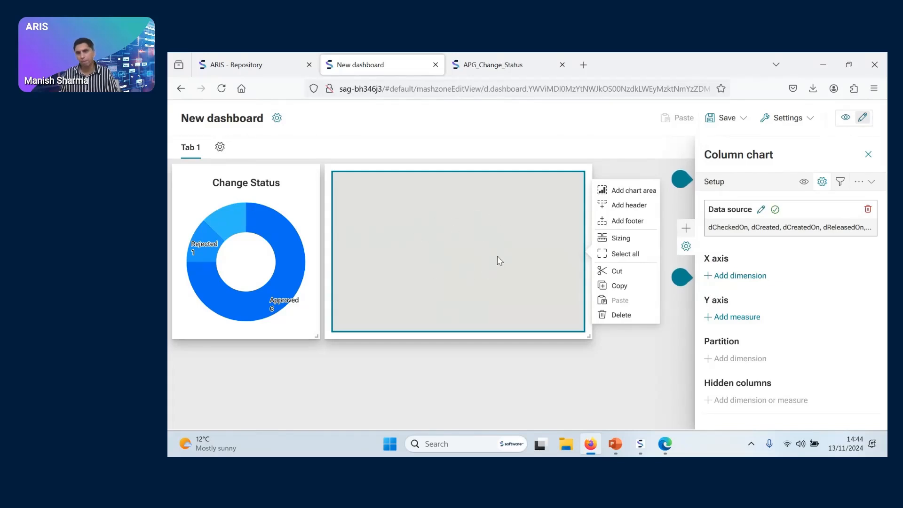
Assign sProjectName to the column chart's X axis and Count, aggregated as SUM, to its Y axis
{"action": "left_click", "coordinate": [740, 276]}
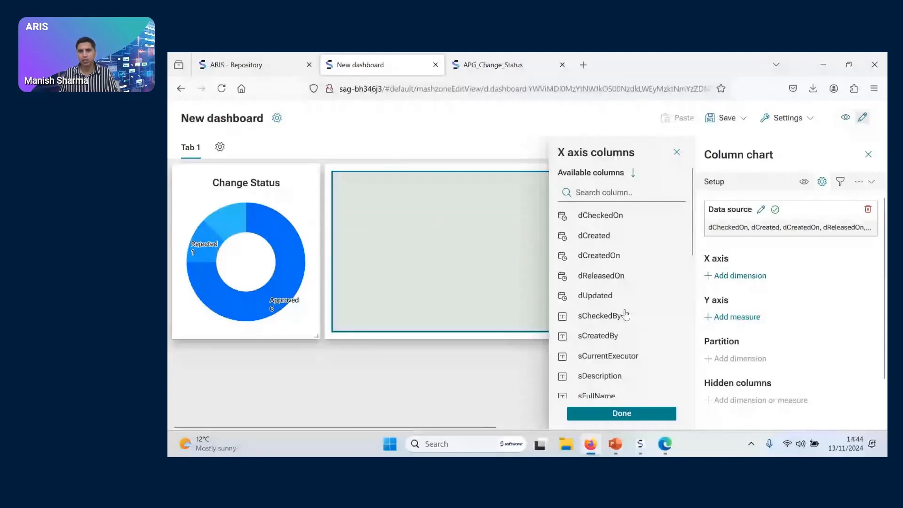
{"action": "scroll", "coordinate": [625, 315], "scroll_direction": "down", "scroll_amount": 5}
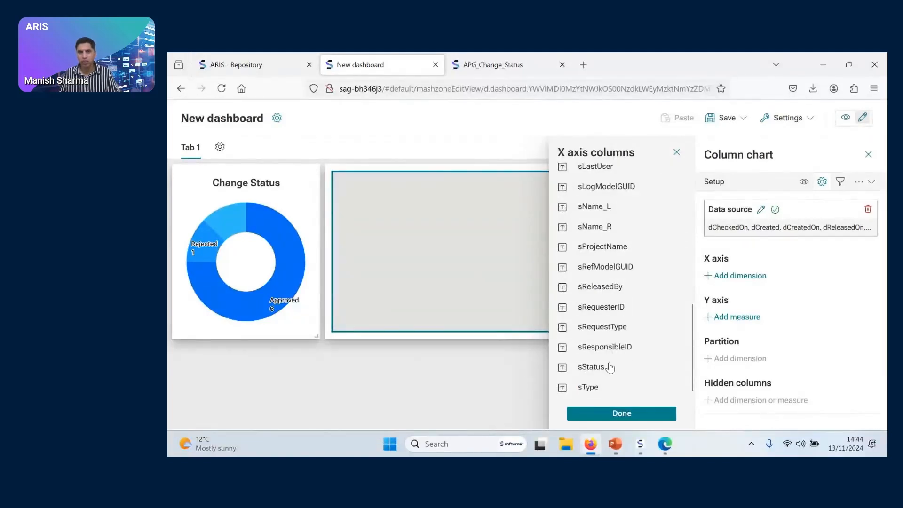
{"action": "left_click", "coordinate": [612, 250]}
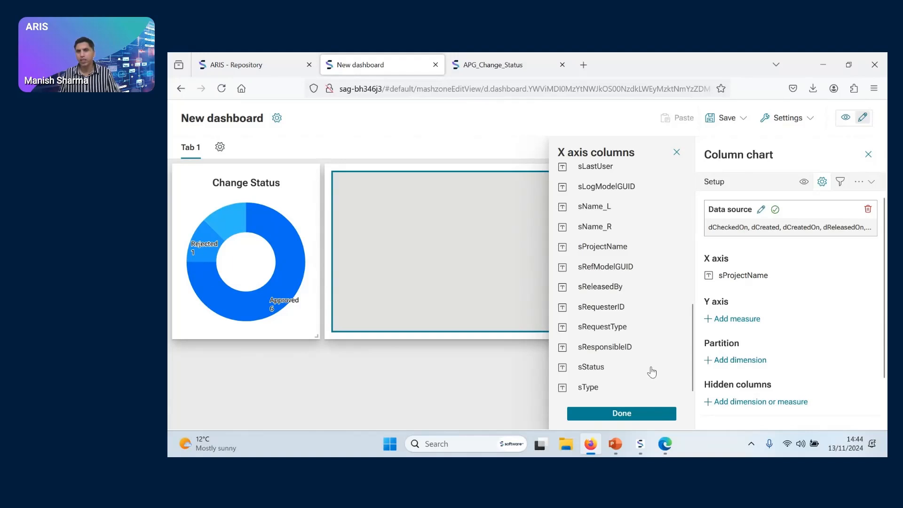
{"action": "left_click", "coordinate": [735, 325]}
{"action": "left_click", "coordinate": [589, 222]}
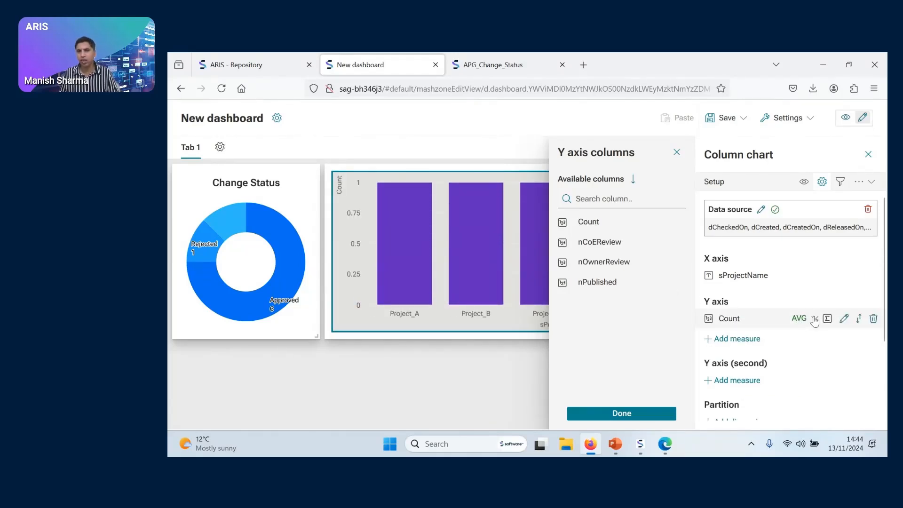
{"action": "left_click", "coordinate": [813, 319]}
{"action": "left_click", "coordinate": [804, 353]}
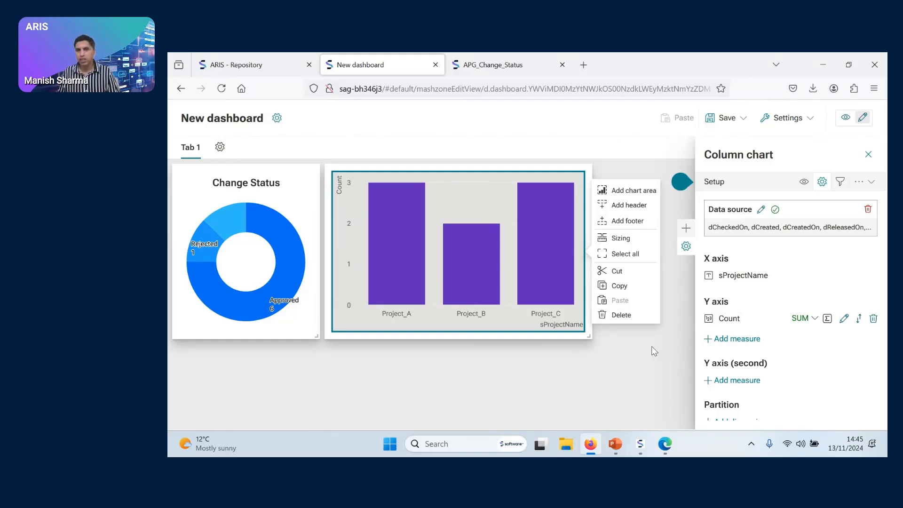
Try the BLUEBIRD and INDIA palettes on the column chart and apply PLAYGROUND as its series color
{"action": "left_click", "coordinate": [804, 183]}
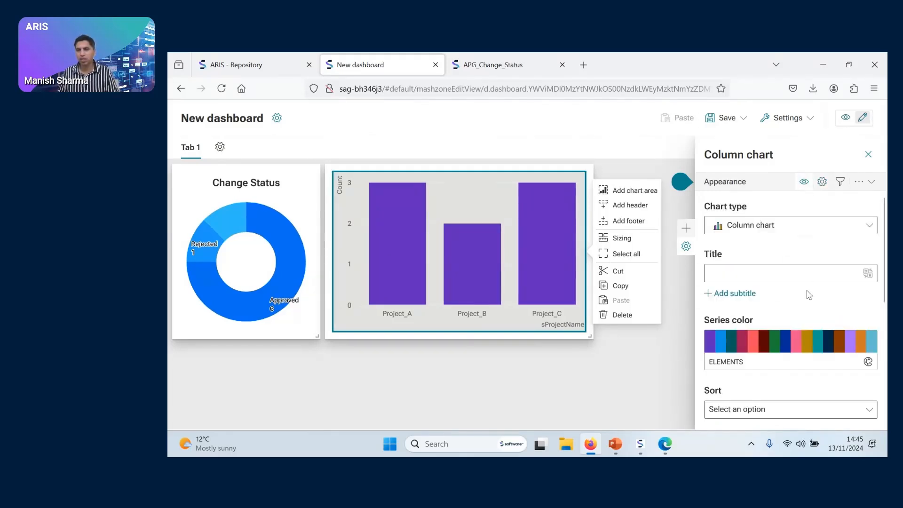
{"action": "left_click", "coordinate": [853, 345]}
{"action": "left_click", "coordinate": [809, 369]}
{"action": "left_click", "coordinate": [808, 369]}
{"action": "left_click", "coordinate": [677, 314]}
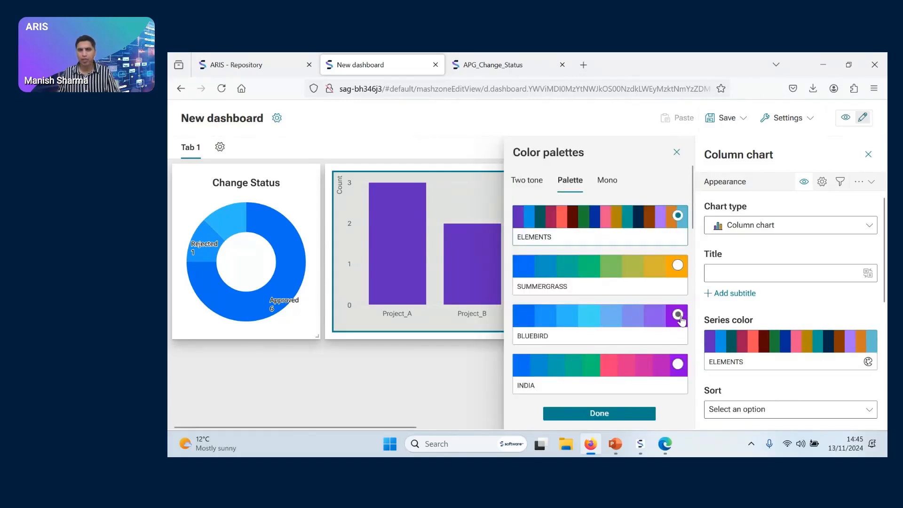
{"action": "left_click", "coordinate": [677, 364]}
{"action": "scroll", "coordinate": [644, 343], "scroll_direction": "down", "scroll_amount": 3}
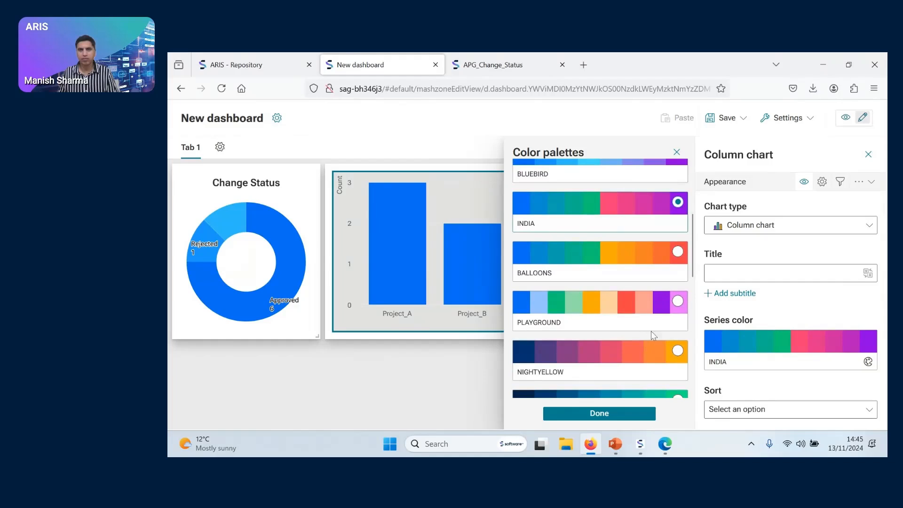
{"action": "left_click", "coordinate": [678, 302]}
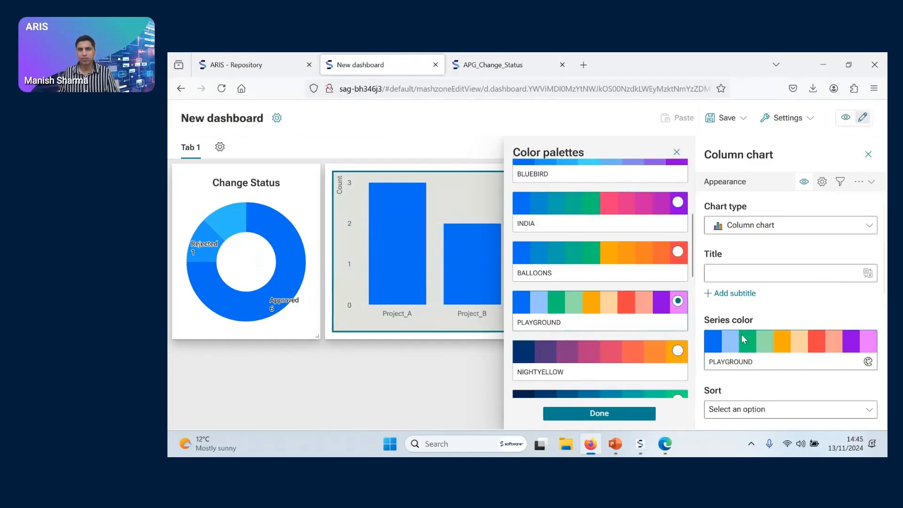
{"action": "left_click", "coordinate": [763, 338]}
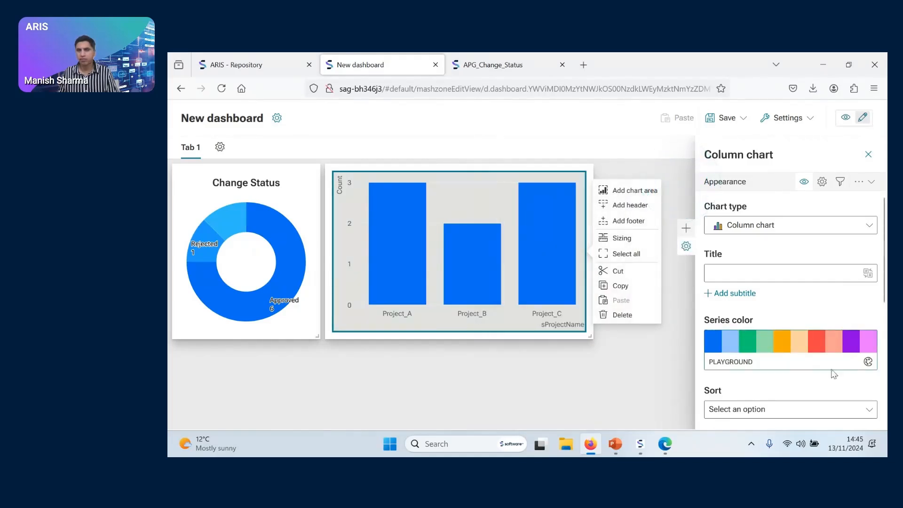
Replace the column chart's automatic X axis title with "Project" and review the label orientation options, keeping Auto
{"action": "scroll", "coordinate": [819, 358], "scroll_direction": "down", "scroll_amount": 3}
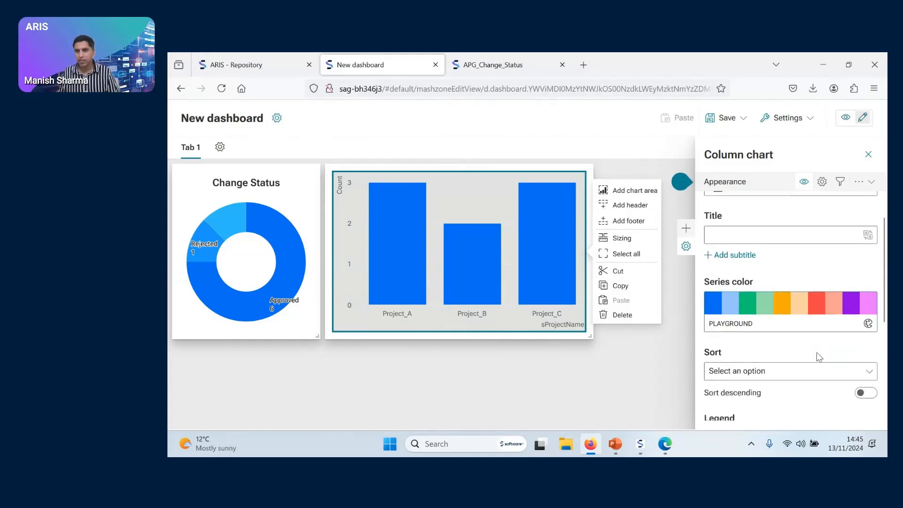
{"action": "scroll", "coordinate": [819, 357], "scroll_direction": "down", "scroll_amount": 2}
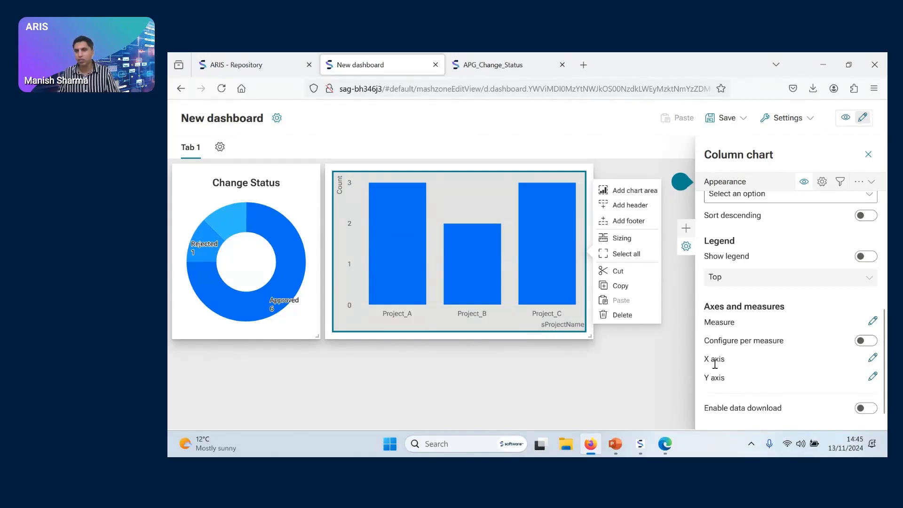
{"action": "left_click", "coordinate": [872, 358]}
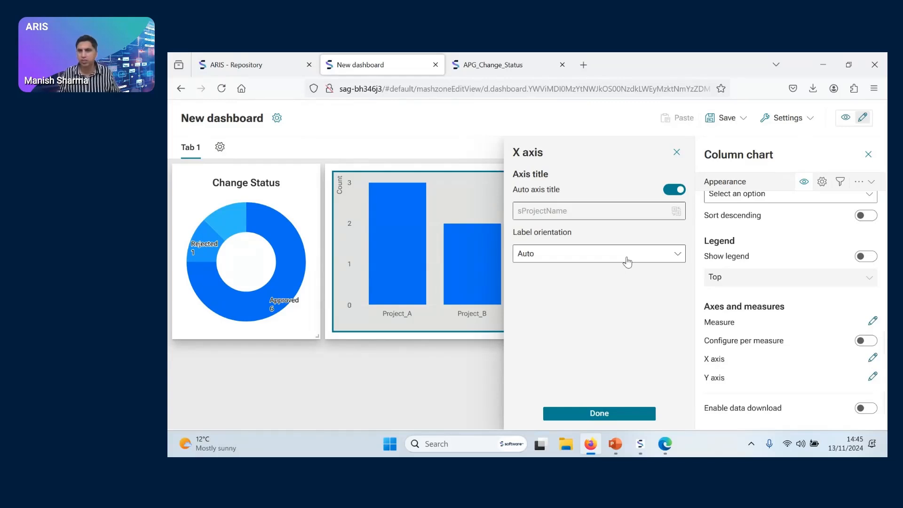
{"action": "left_click", "coordinate": [677, 190]}
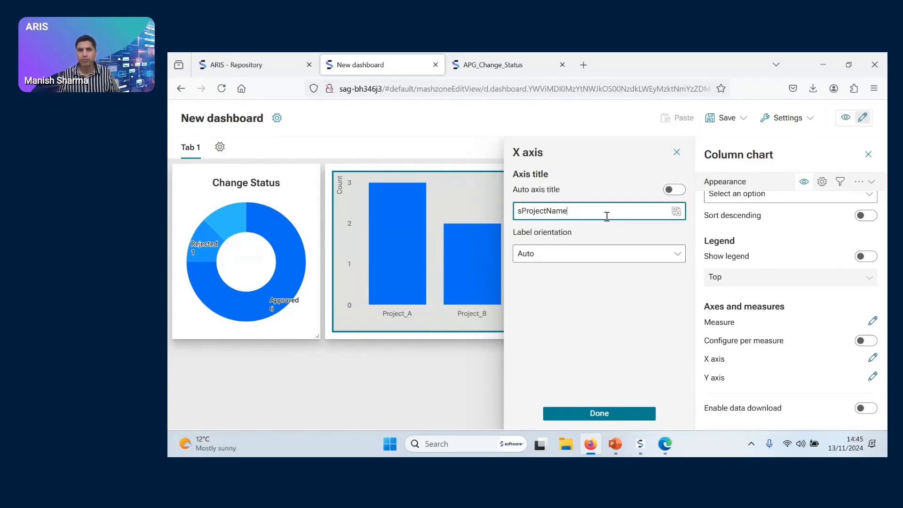
{"action": "left_click_drag", "start_coordinate": [605, 215], "coordinate": [495, 211]}
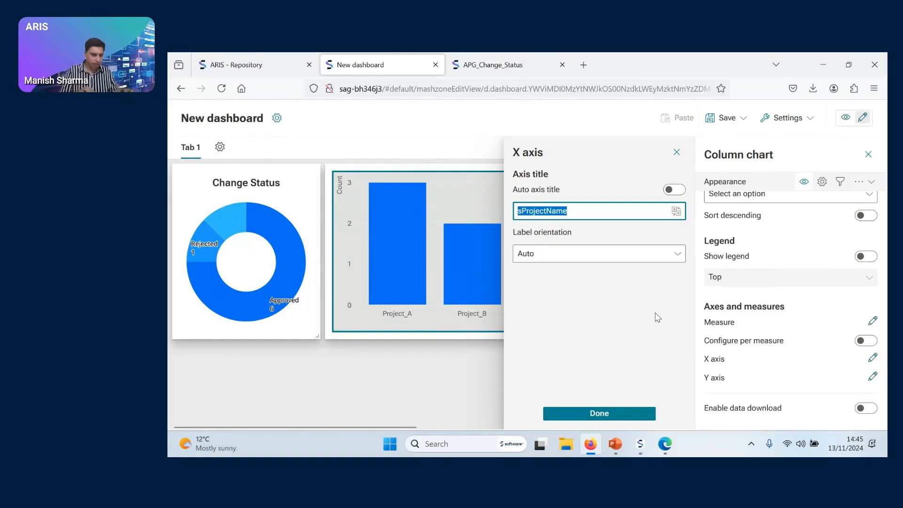
{"action": "type", "text": "Project"}
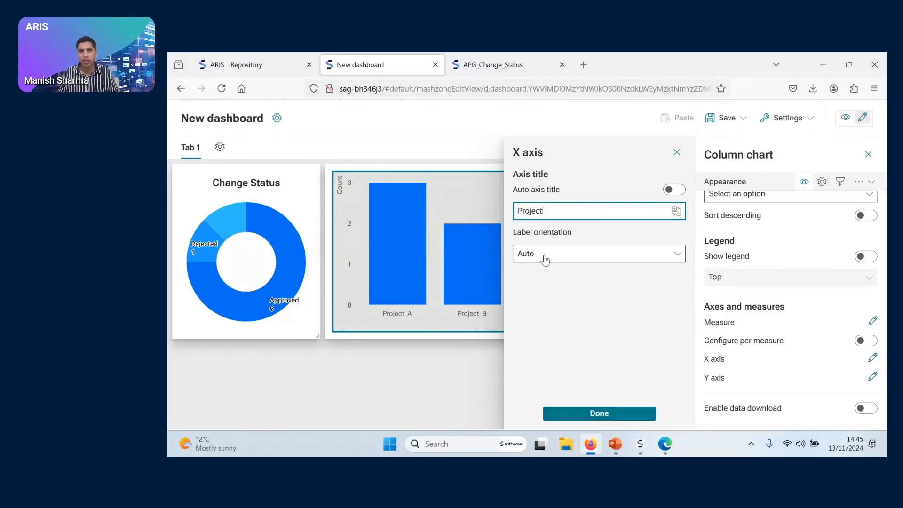
{"action": "left_click", "coordinate": [578, 261]}
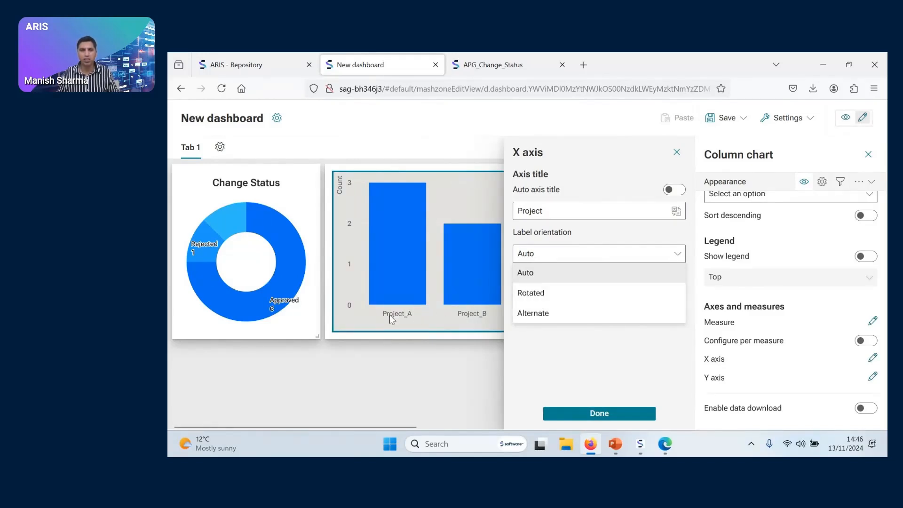
{"action": "left_click", "coordinate": [590, 413]}
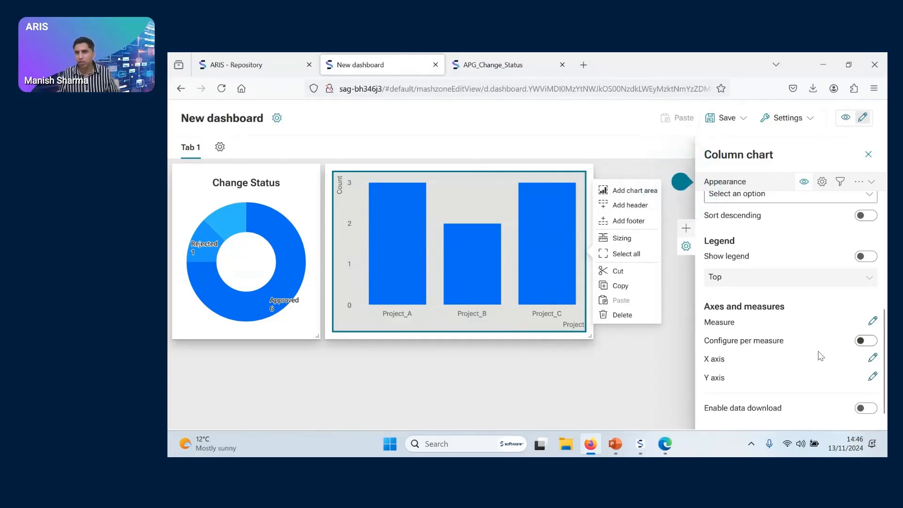
Turn off the column chart's automatic Y axis title and try "Sum" and "Count" as the custom title
{"action": "left_click", "coordinate": [872, 377]}
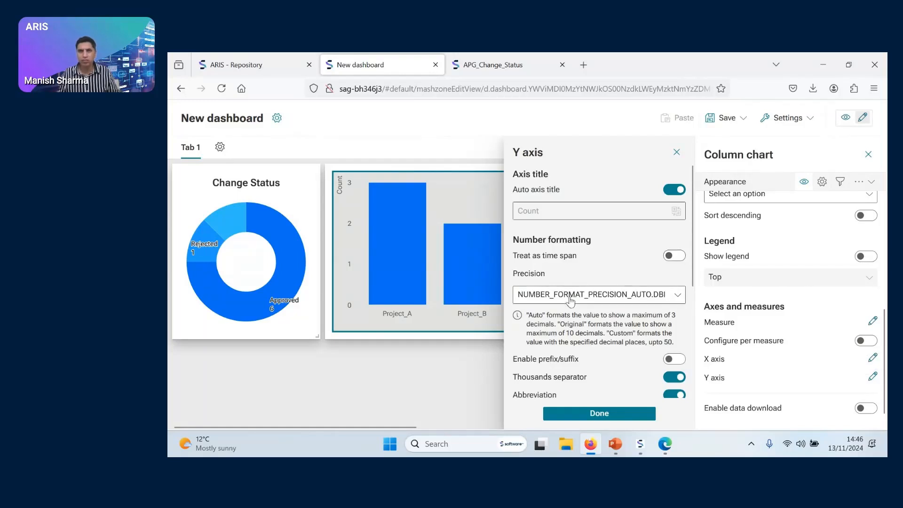
{"action": "left_click", "coordinate": [674, 189]}
{"action": "left_click", "coordinate": [569, 212]}
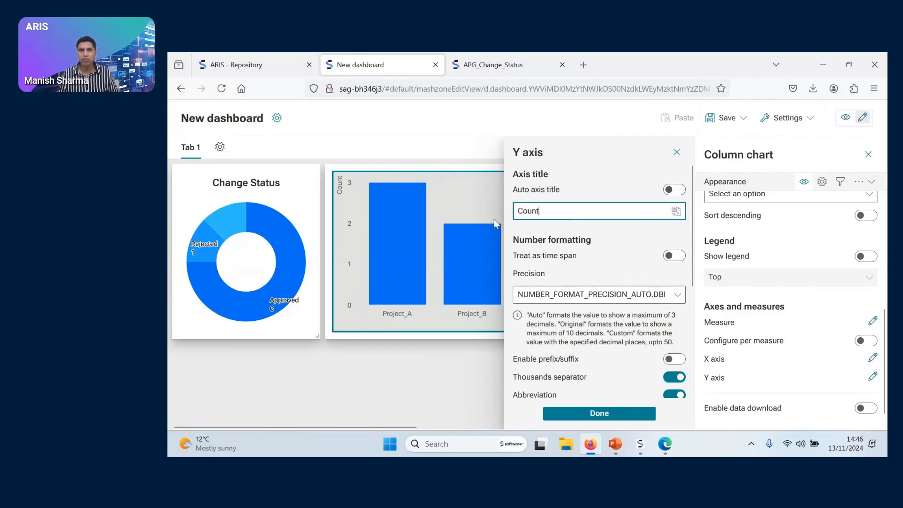
{"action": "double_click", "coordinate": [518, 211]}
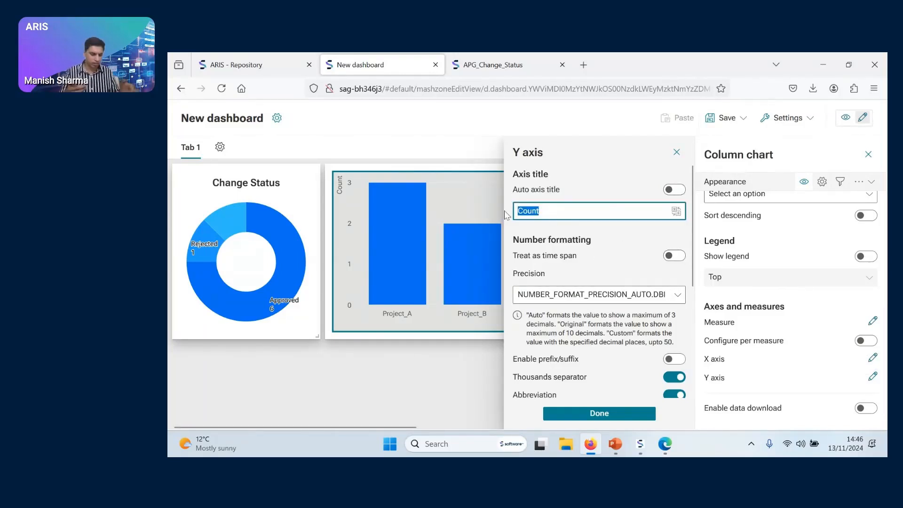
{"action": "type", "text": "Sum"}
{"action": "key", "text": "BackSpace"}
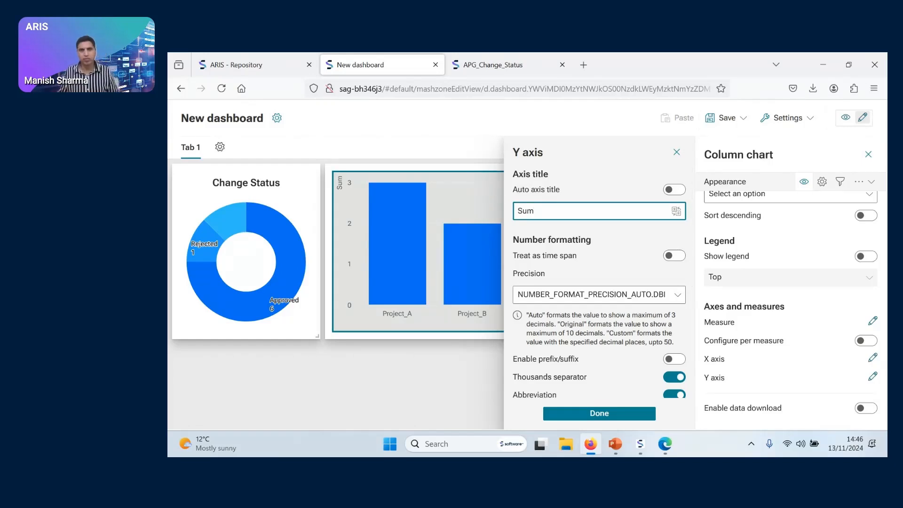
{"action": "key", "text": "BackSpace"}
{"action": "key", "text": "BackSpace"}
{"action": "key", "text": "BackSpace"}
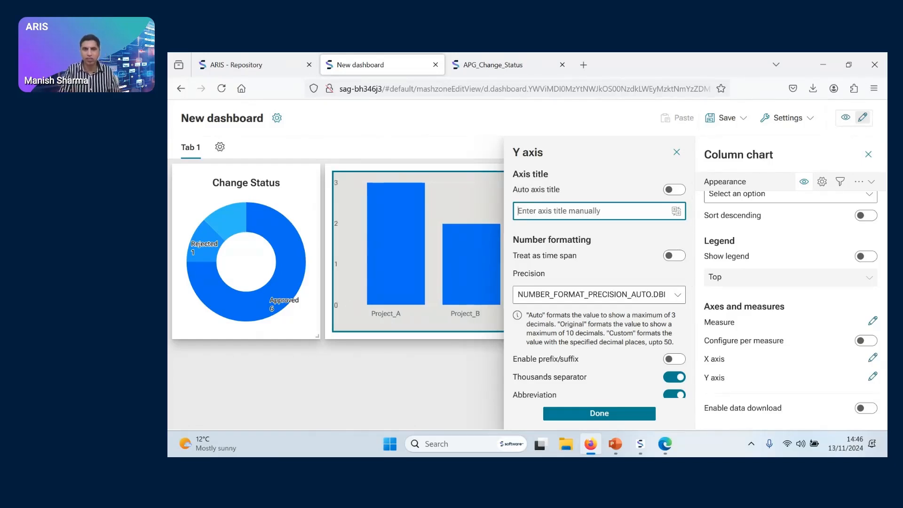
{"action": "type", "text": "Count"}
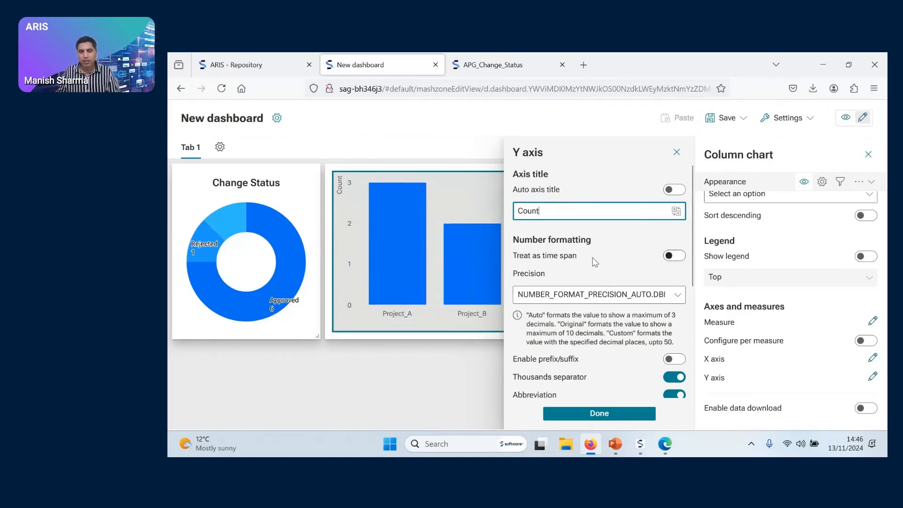
Set the column chart's Y axis title to "No of processes" and apply the axis settings
{"action": "left_click_drag", "start_coordinate": [544, 211], "coordinate": [497, 214]}
{"action": "type", "text": "No of projects"}
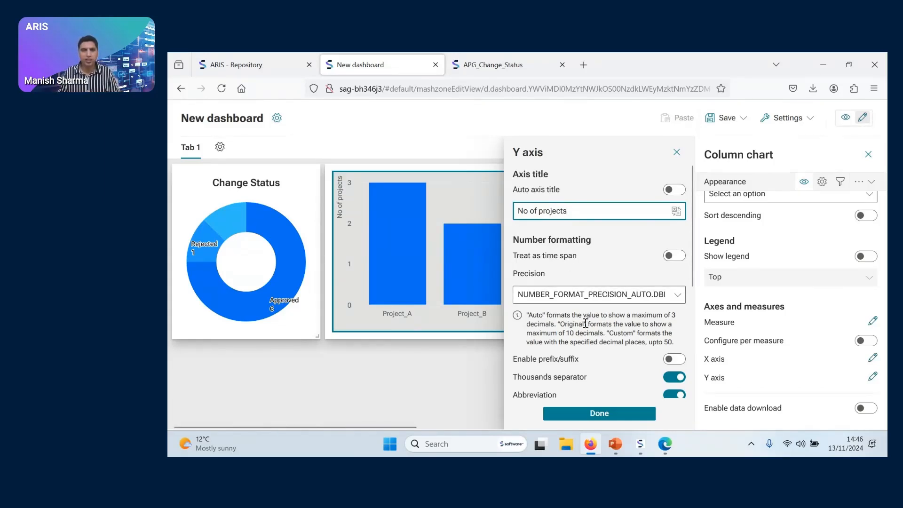
{"action": "left_click_drag", "start_coordinate": [571, 209], "coordinate": [543, 209]}
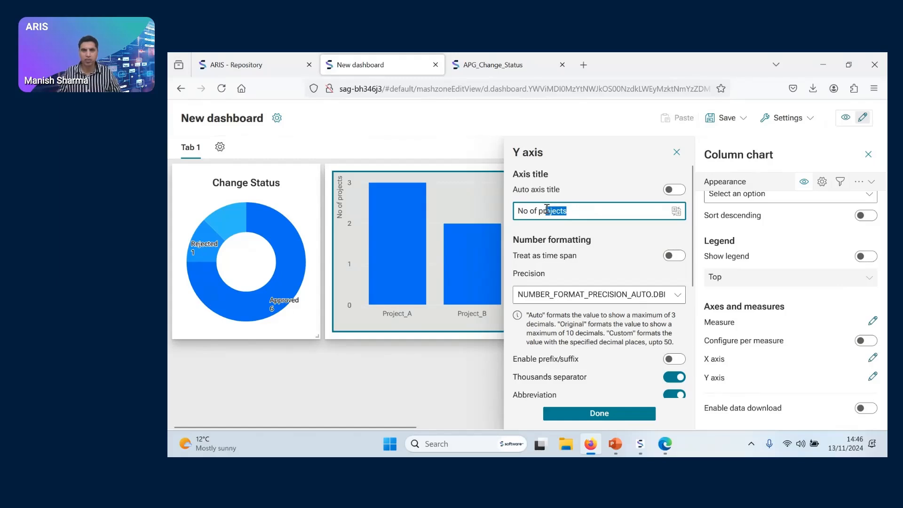
{"action": "type", "text": "rocesses"}
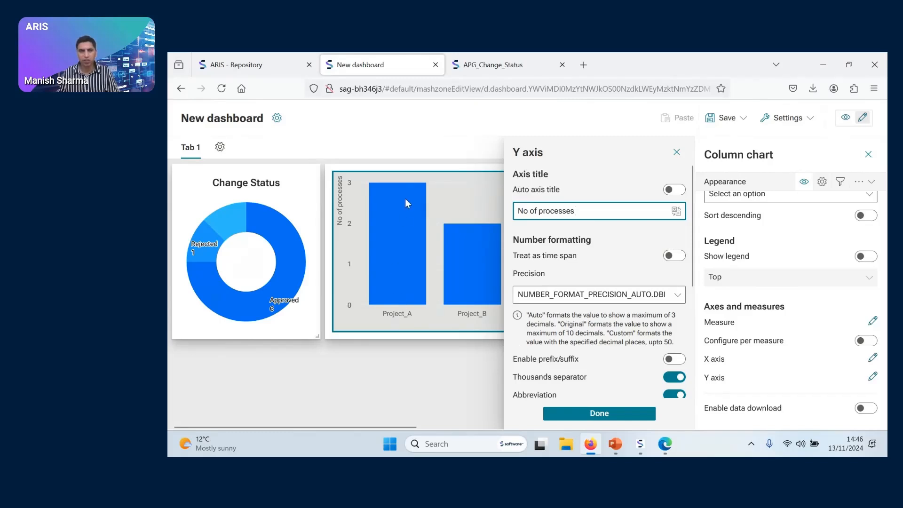
{"action": "scroll", "coordinate": [583, 329], "scroll_direction": "down", "scroll_amount": 4}
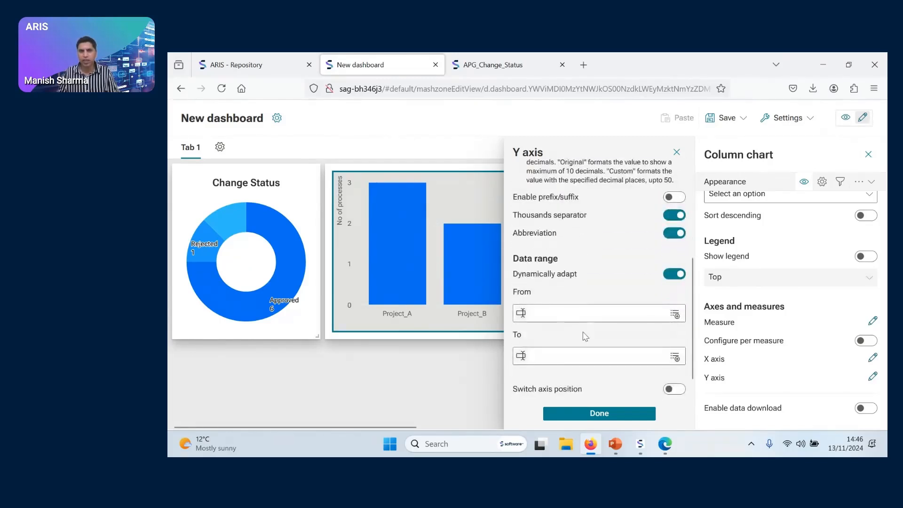
{"action": "scroll", "coordinate": [585, 335], "scroll_direction": "down", "scroll_amount": 1}
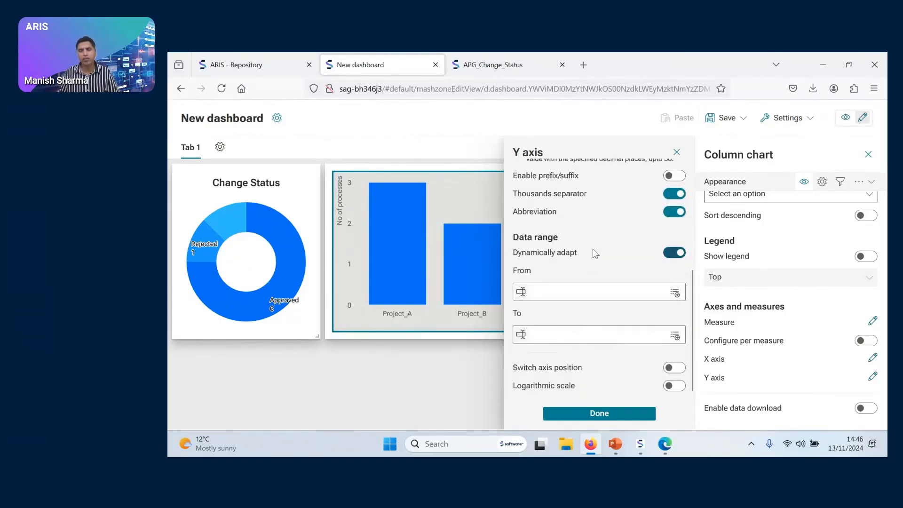
{"action": "left_click", "coordinate": [599, 413]}
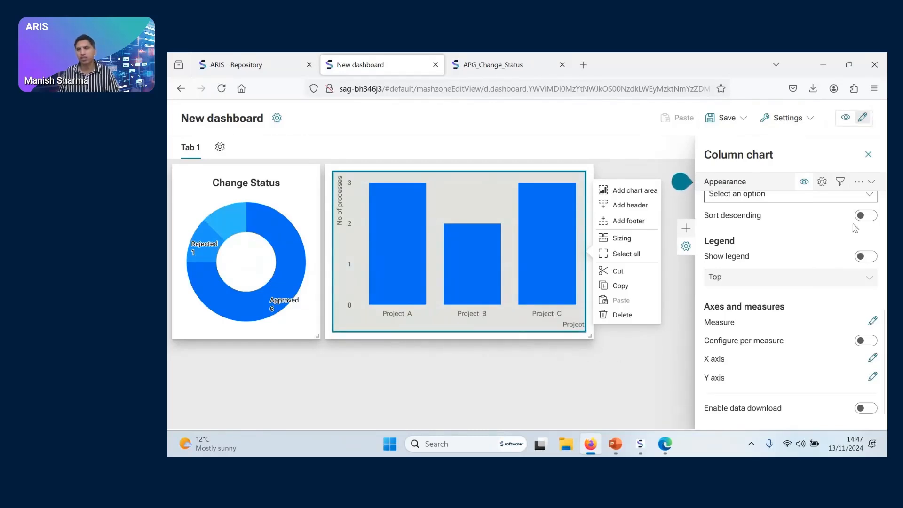
Move the Change Status donut chart to the dashboard's right edge and place the column chart, narrowed, directly beside it
{"action": "left_click", "coordinate": [868, 154]}
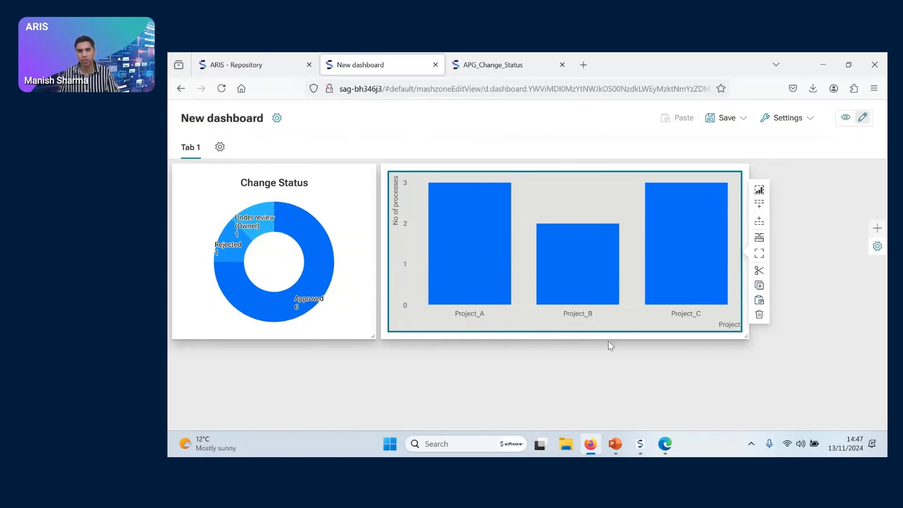
{"action": "left_click_drag", "start_coordinate": [219, 180], "coordinate": [695, 238]}
{"action": "left_click_drag", "start_coordinate": [568, 354], "coordinate": [490, 185]}
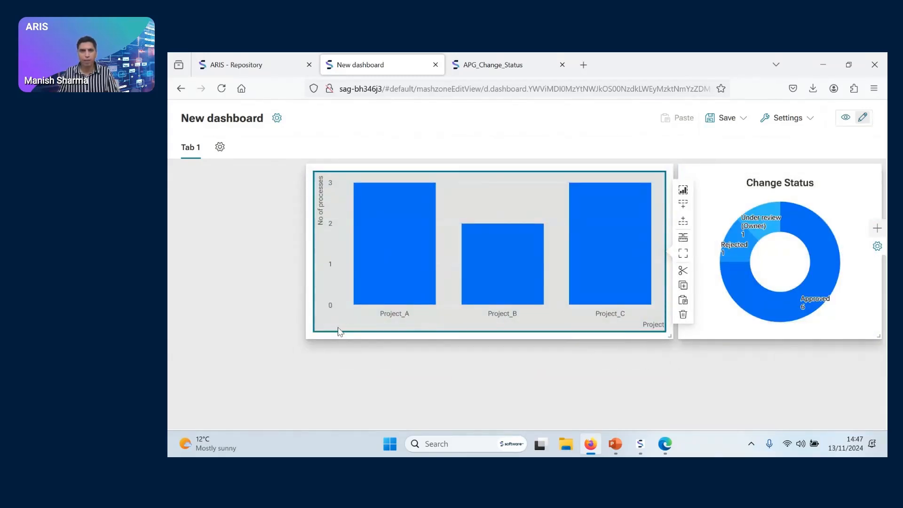
{"action": "left_click_drag", "start_coordinate": [667, 335], "coordinate": [594, 334]}
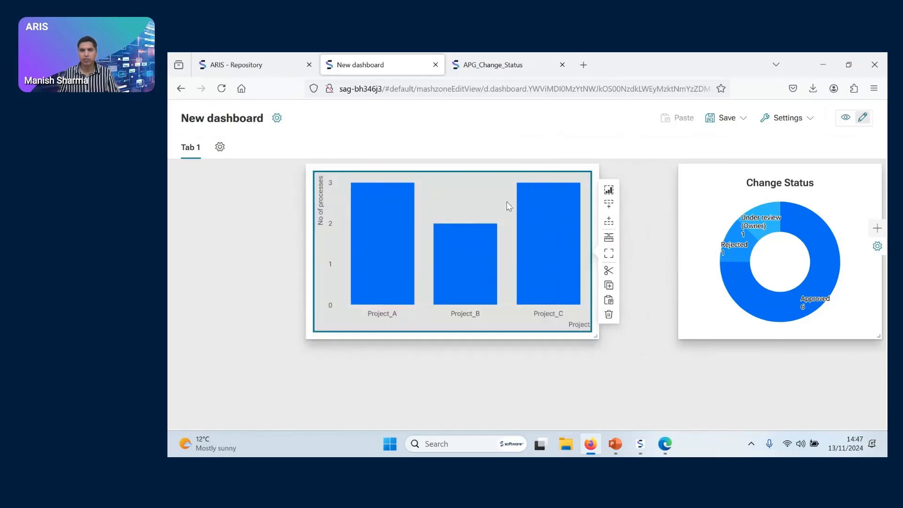
{"action": "left_click_drag", "start_coordinate": [478, 176], "coordinate": [545, 175]}
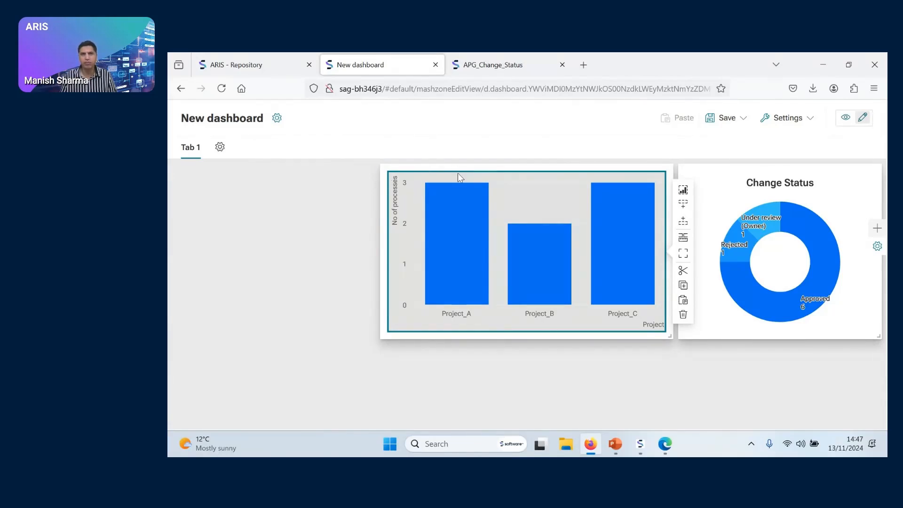
Give the column chart the title "Project Break-up"
{"action": "mouse_move", "coordinate": [683, 193]}
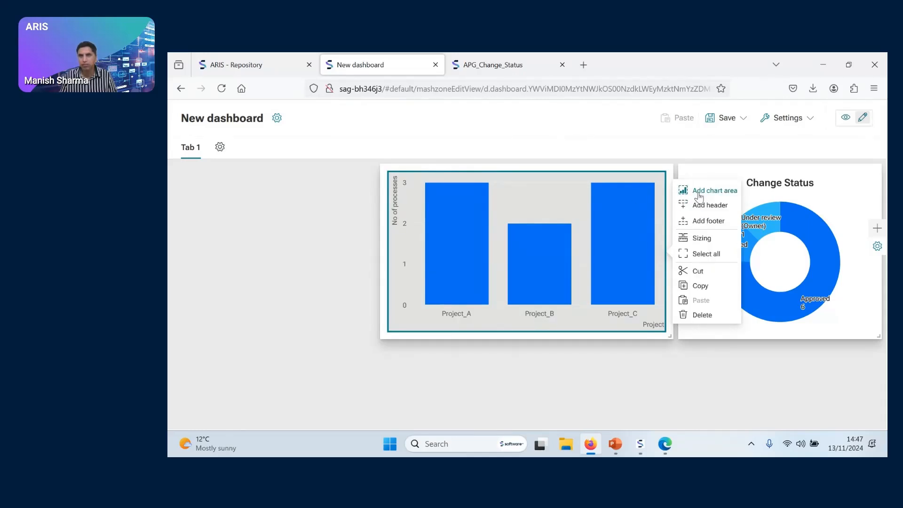
{"action": "left_click", "coordinate": [878, 229]}
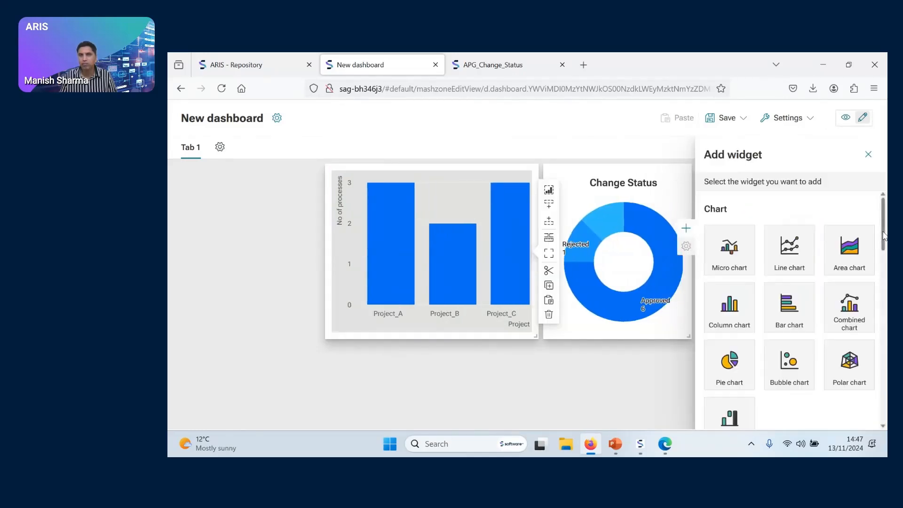
{"action": "left_click", "coordinate": [489, 173]}
{"action": "left_click", "coordinate": [749, 267]}
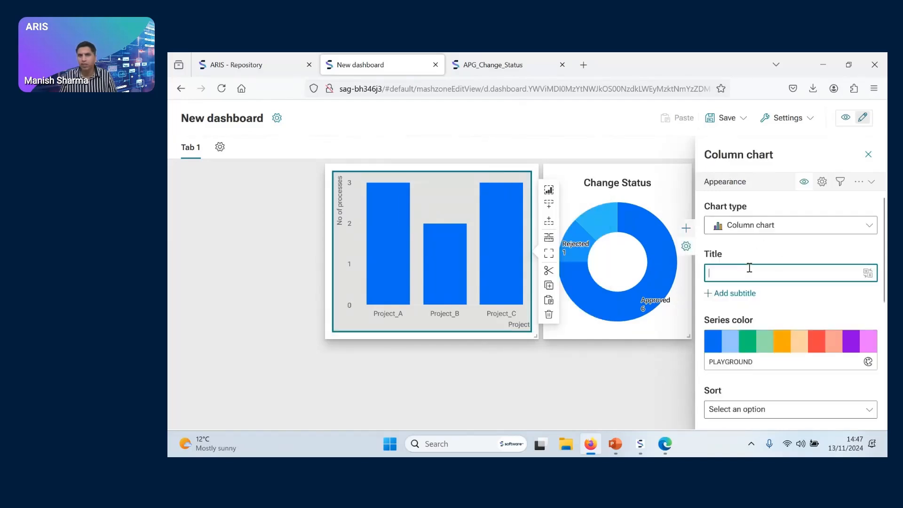
{"action": "type", "text": "Project"}
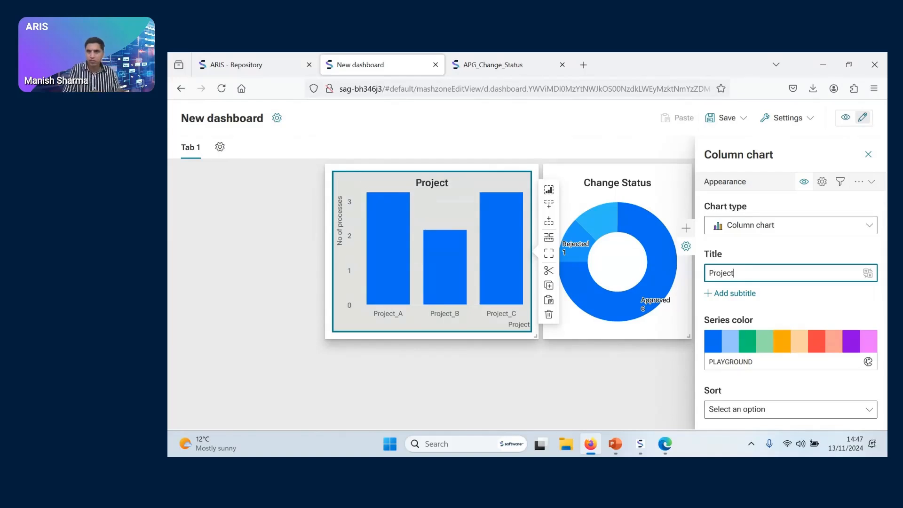
{"action": "type", "text": " Break-up"}
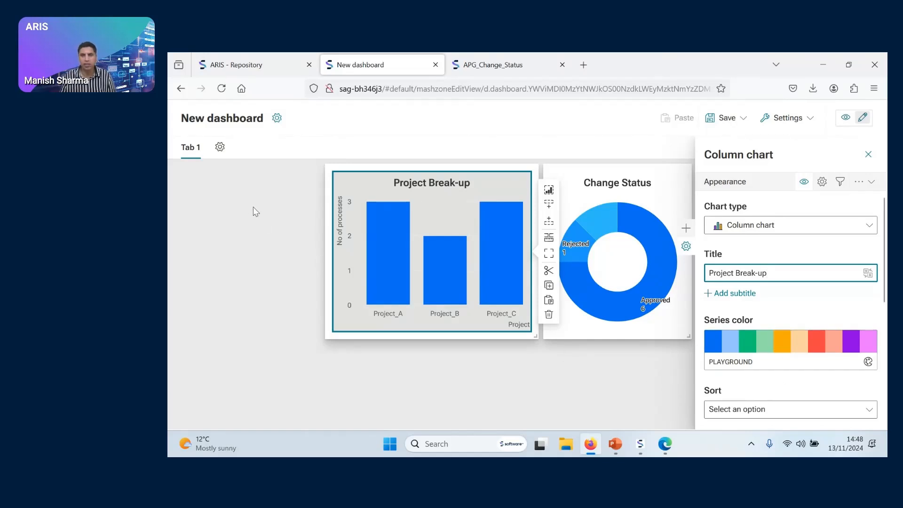
Add a rich text label widget in the free area left of the Project Break-up chart
{"action": "left_click", "coordinate": [620, 390]}
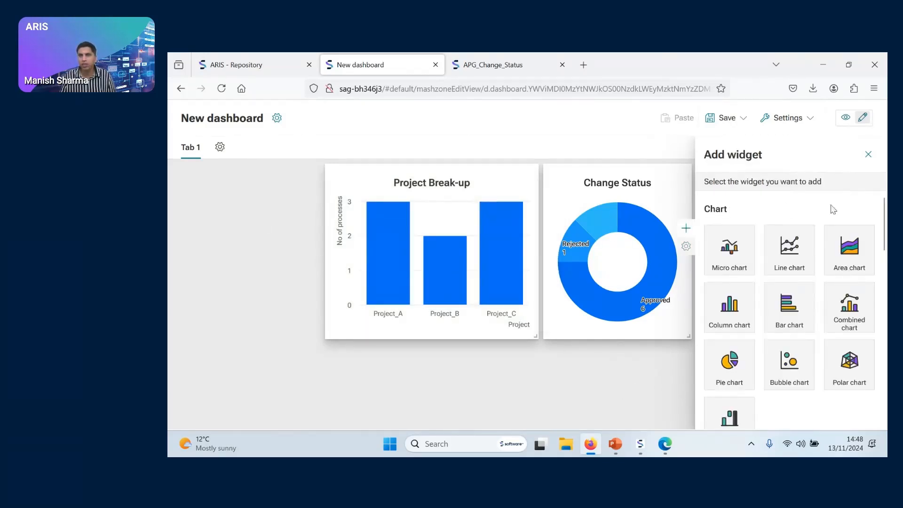
{"action": "scroll", "coordinate": [774, 308], "scroll_direction": "down", "scroll_amount": 5}
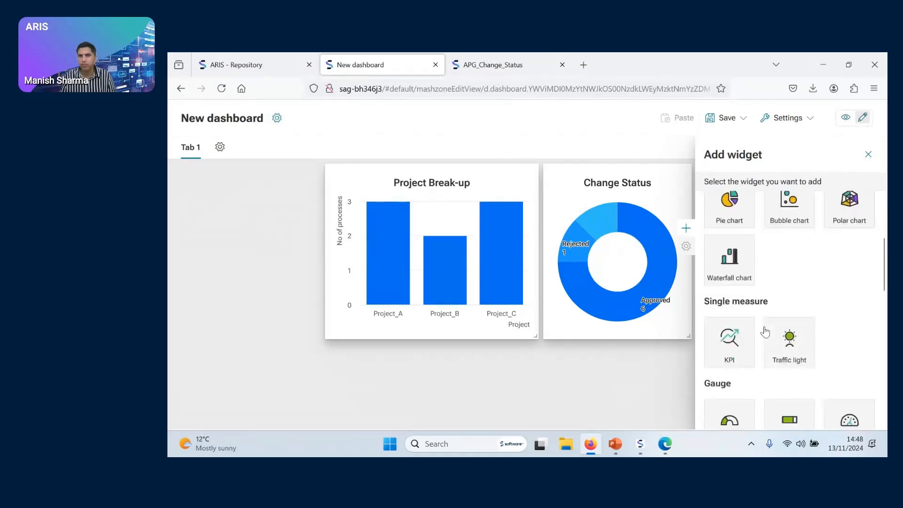
{"action": "scroll", "coordinate": [762, 334], "scroll_direction": "down", "scroll_amount": 5}
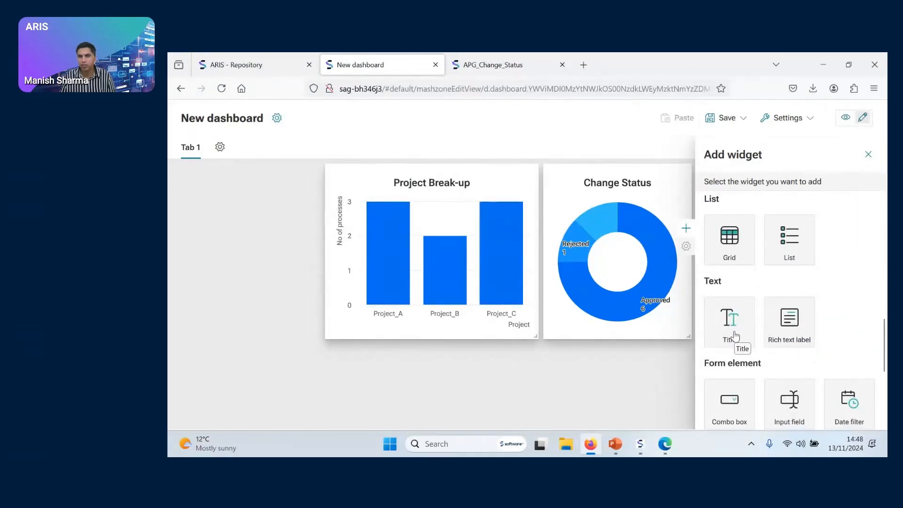
{"action": "left_click", "coordinate": [789, 324]}
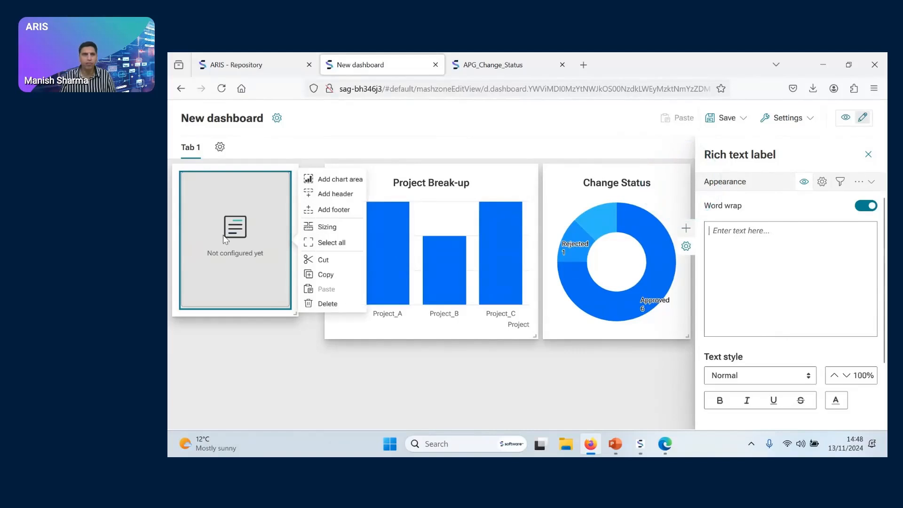
Write a description in the rich text label, beginning "This dashboard is used to display the change"
{"action": "left_click", "coordinate": [736, 242]}
{"action": "type", "text": "This gra"}
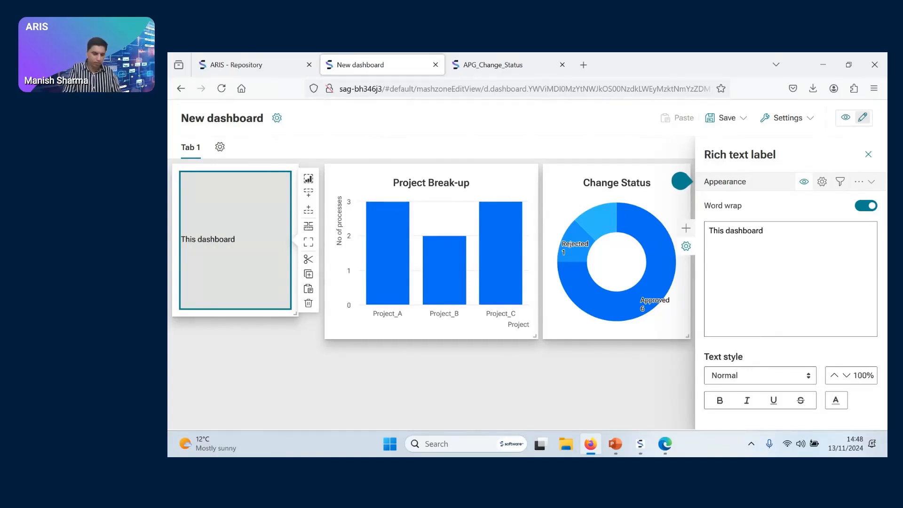
{"action": "type", "text": "displa"}
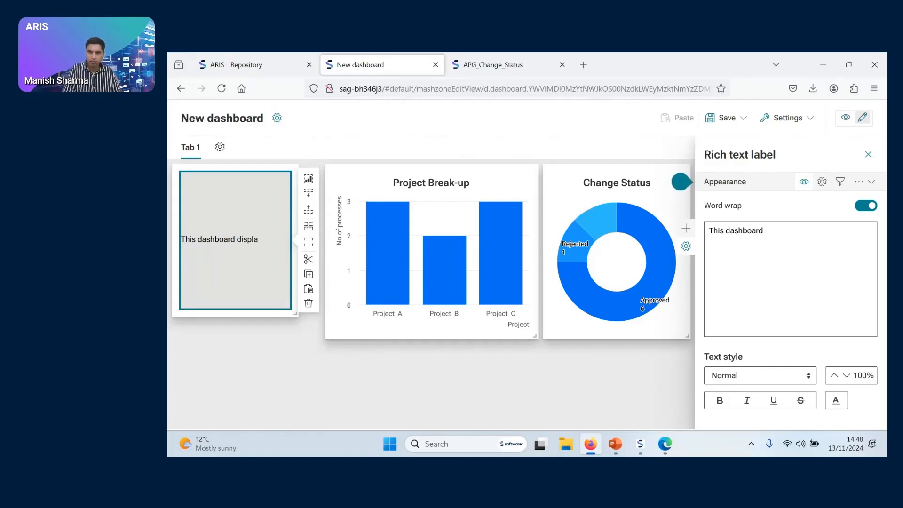
{"action": "type", "text": "is used to display the change request status along with the projects"}
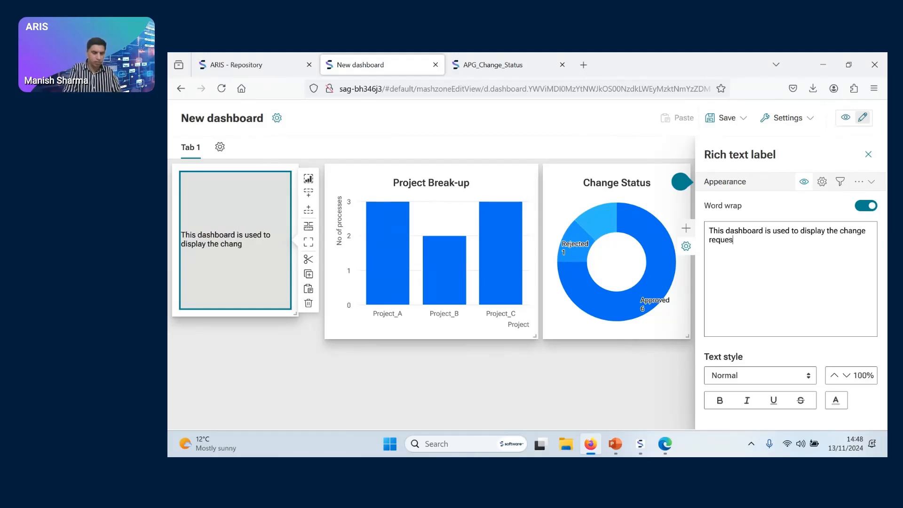
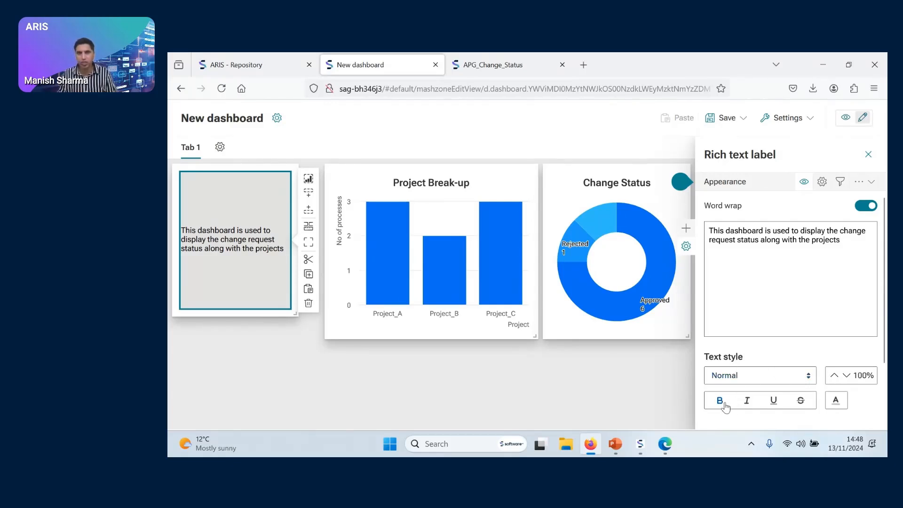
Format the entire description text as bold, teal and Title style, then make its label shorter and extend it to the Project Break-up chart
{"action": "left_click_drag", "start_coordinate": [844, 245], "coordinate": [710, 230]}
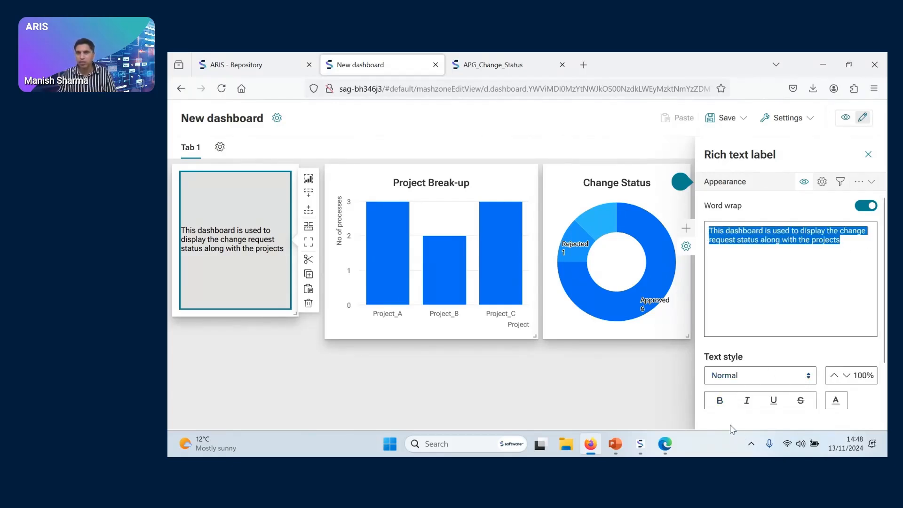
{"action": "left_click", "coordinate": [718, 401]}
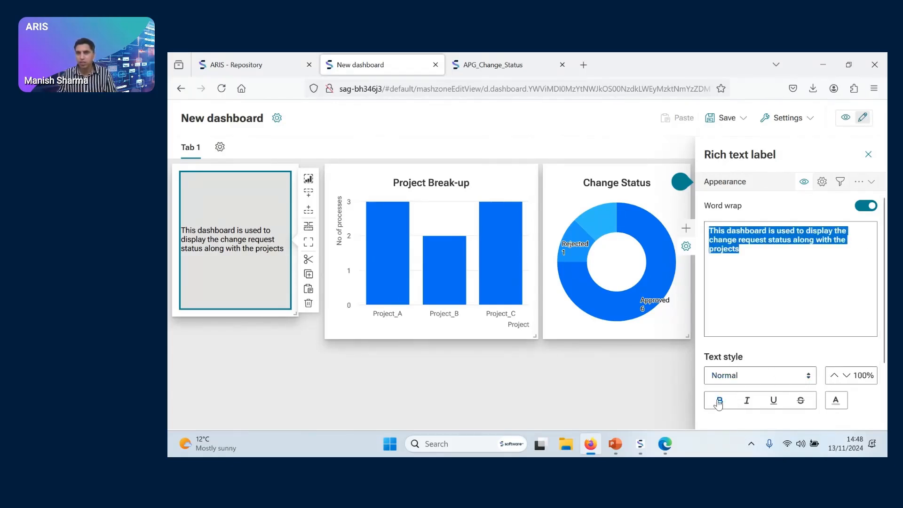
{"action": "left_click", "coordinate": [836, 401]}
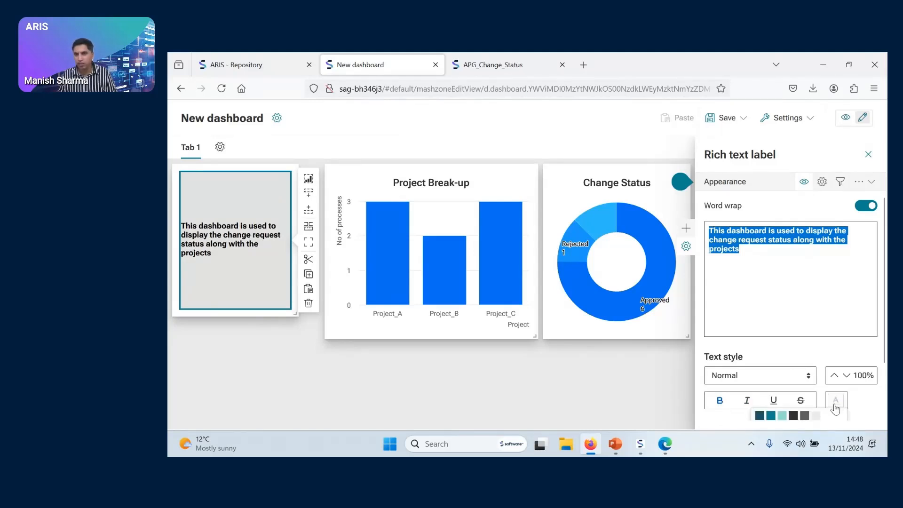
{"action": "left_click", "coordinate": [770, 415]}
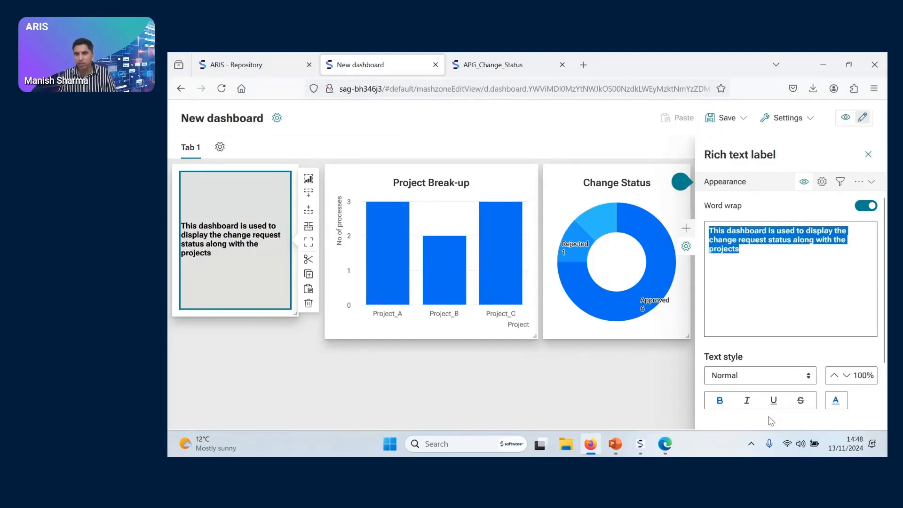
{"action": "left_click", "coordinate": [801, 381]}
{"action": "left_click", "coordinate": [753, 393]}
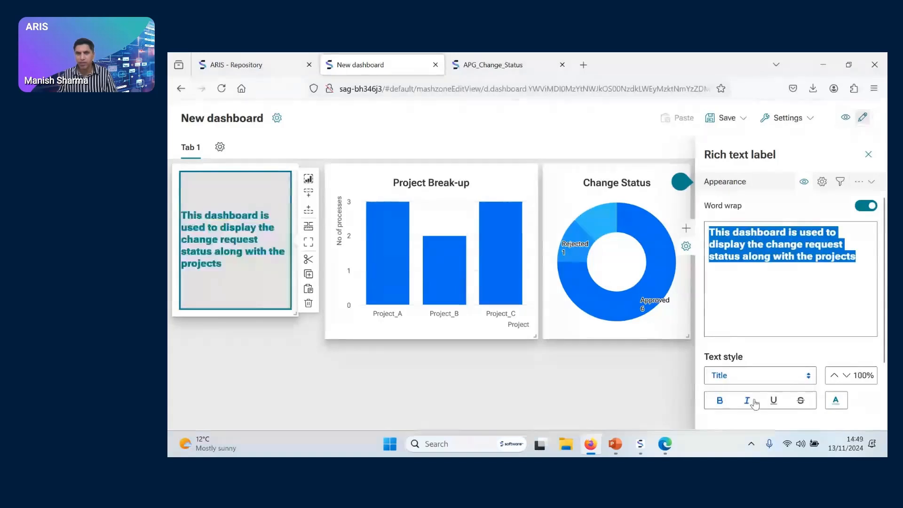
{"action": "left_click", "coordinate": [441, 348]}
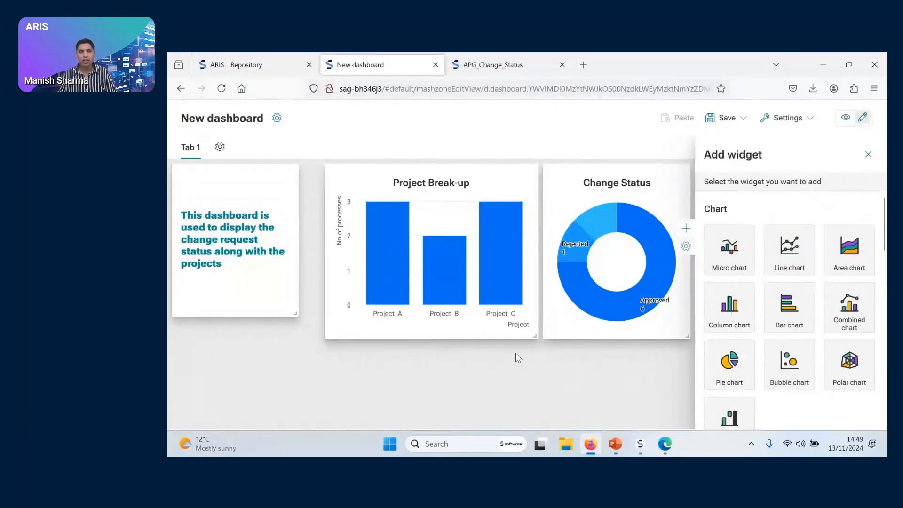
{"action": "left_click_drag", "start_coordinate": [298, 314], "coordinate": [321, 265]}
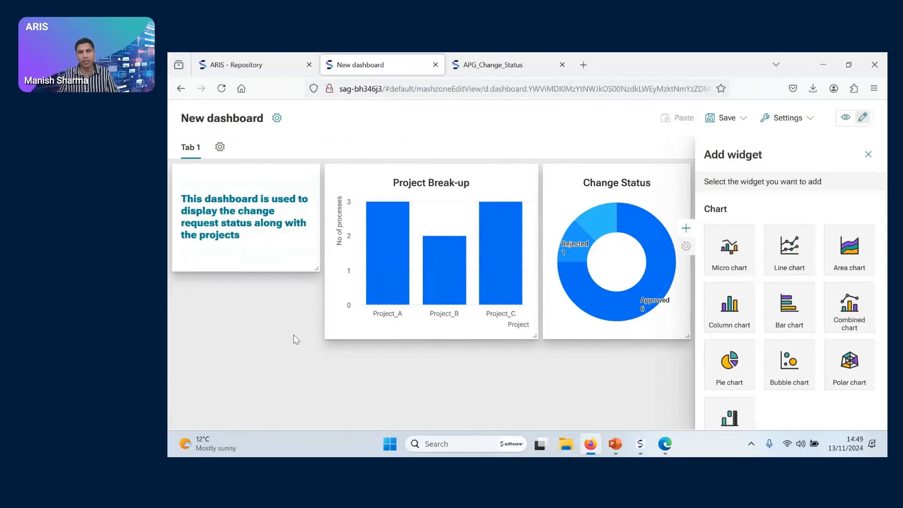
Add a combo box widget below the description label and resize it to the label's width, ending level with the charts' lower edge
{"action": "scroll", "coordinate": [777, 356], "scroll_direction": "down", "scroll_amount": 5}
{"action": "scroll", "coordinate": [778, 356], "scroll_direction": "down", "scroll_amount": 9}
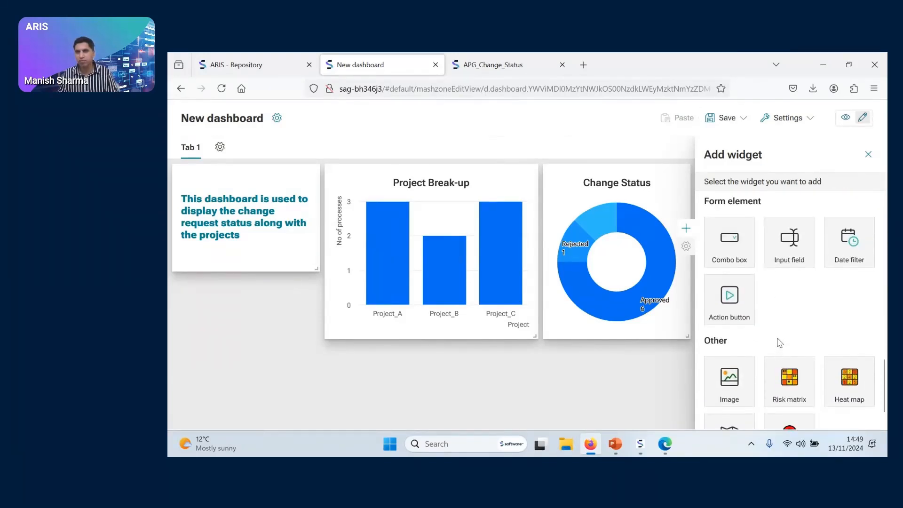
{"action": "left_click", "coordinate": [739, 260]}
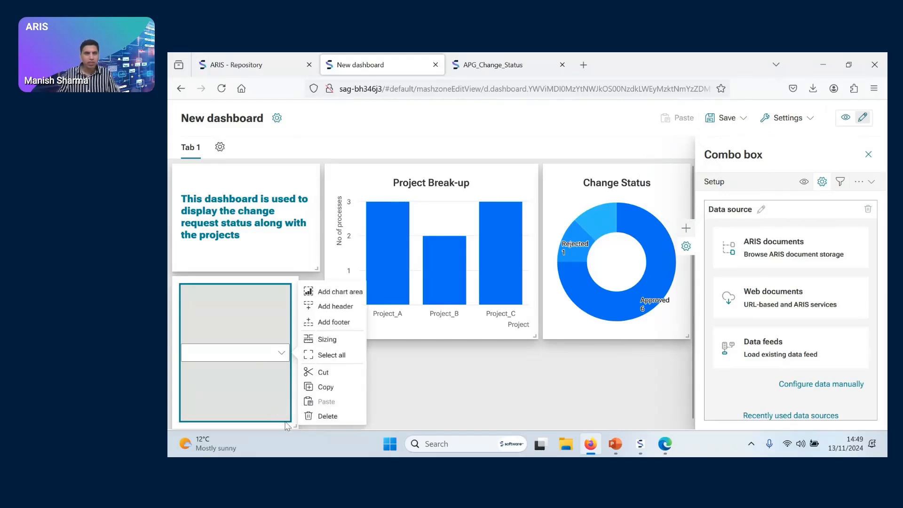
{"action": "left_click_drag", "start_coordinate": [292, 422], "coordinate": [313, 332]}
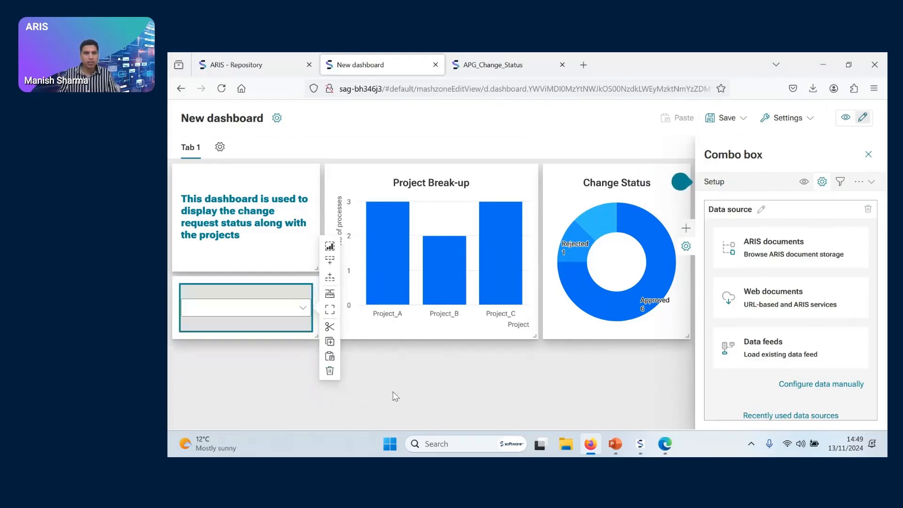
{"action": "left_click", "coordinate": [382, 373]}
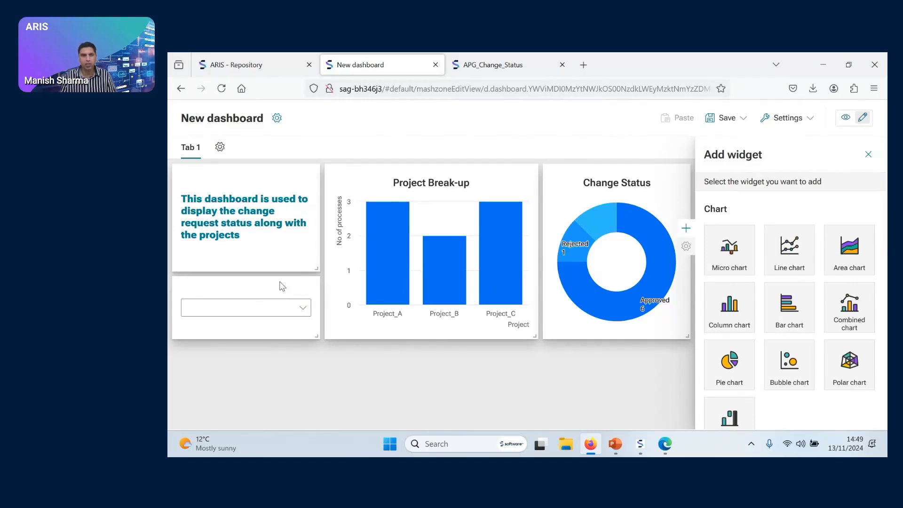
Connect the combo box to the existing data feed APG_Change_Status
{"action": "left_click", "coordinate": [292, 300]}
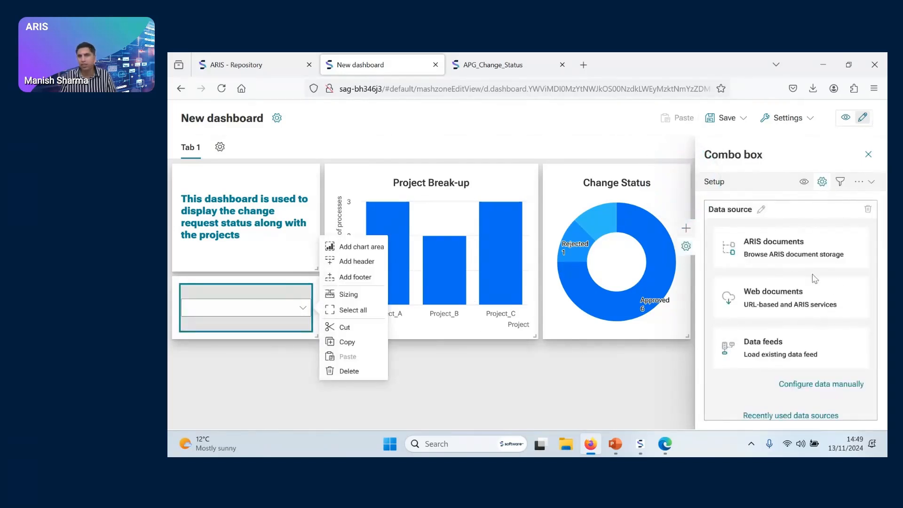
{"action": "left_click", "coordinate": [780, 349]}
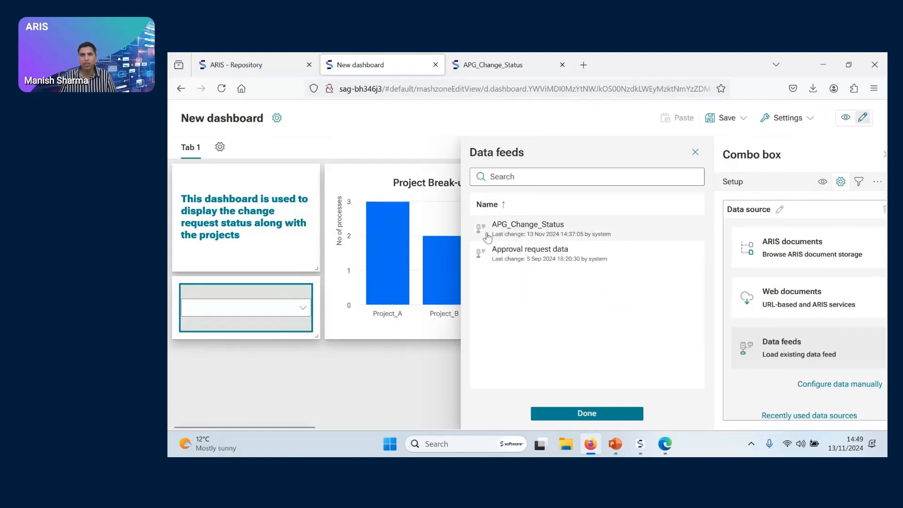
{"action": "left_click", "coordinate": [523, 235]}
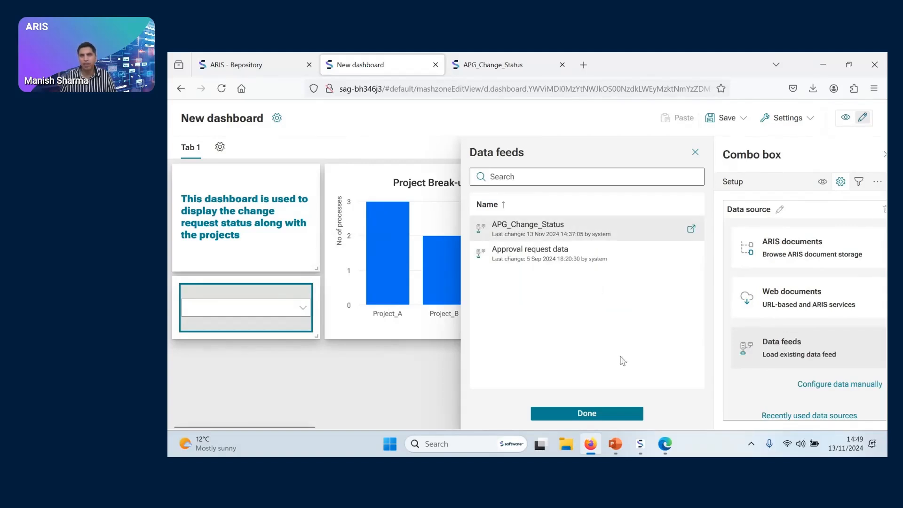
{"action": "left_click", "coordinate": [620, 412]}
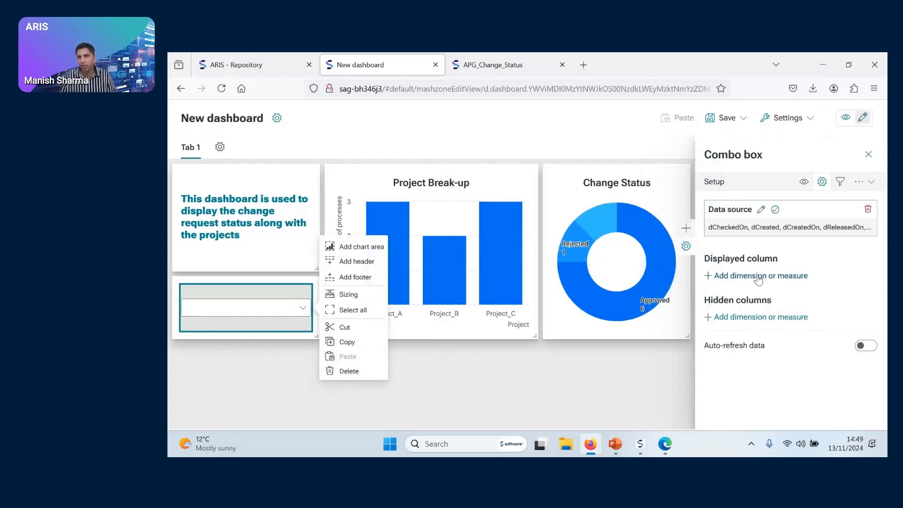
Set sRequesterID as the displayed column of the combo box and close its settings
{"action": "left_click", "coordinate": [758, 277]}
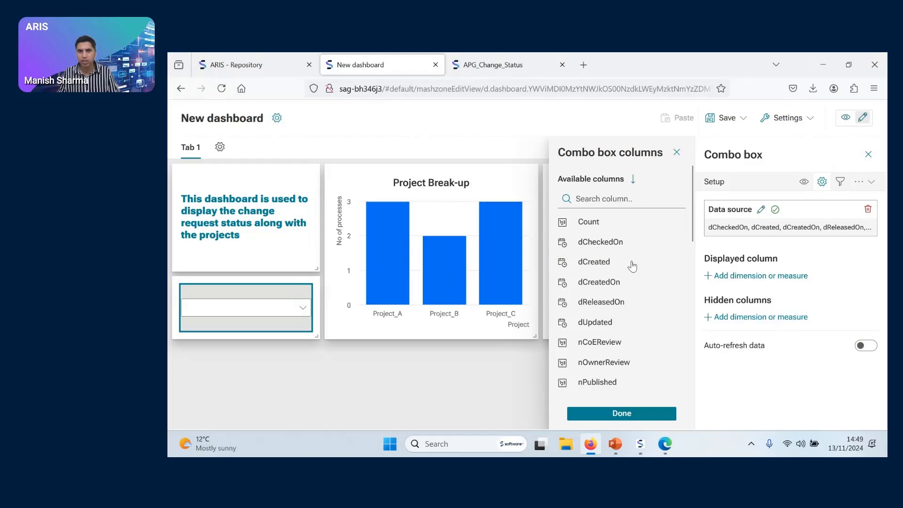
{"action": "scroll", "coordinate": [632, 266], "scroll_direction": "down", "scroll_amount": 5}
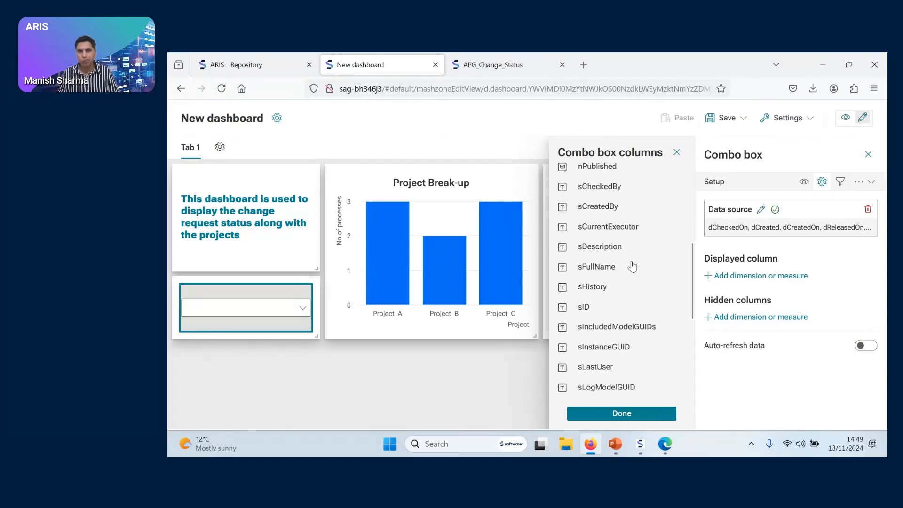
{"action": "scroll", "coordinate": [631, 266], "scroll_direction": "down", "scroll_amount": 3}
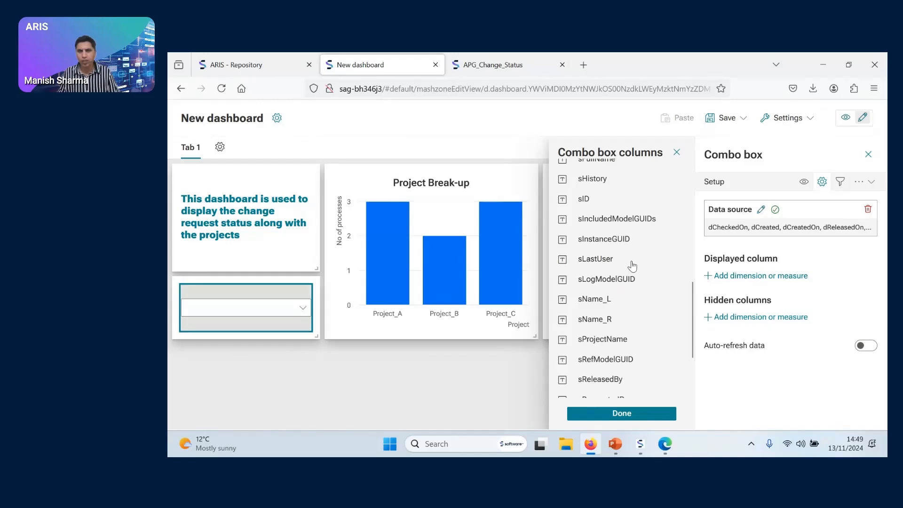
{"action": "scroll", "coordinate": [632, 266], "scroll_direction": "down", "scroll_amount": 3}
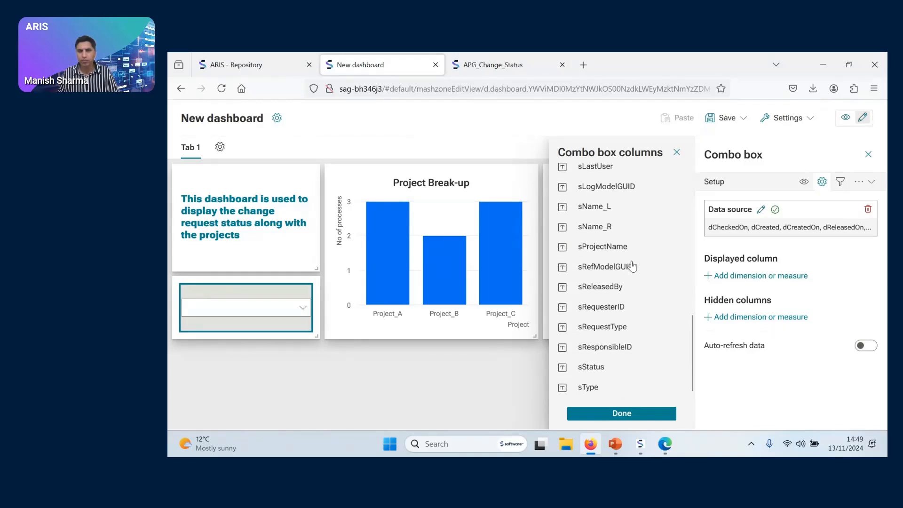
{"action": "left_click", "coordinate": [603, 307]}
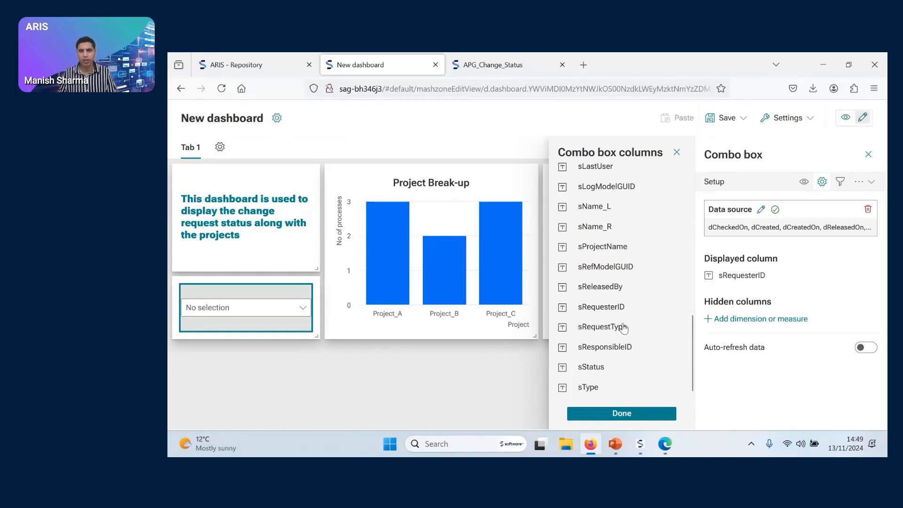
{"action": "left_click", "coordinate": [627, 415]}
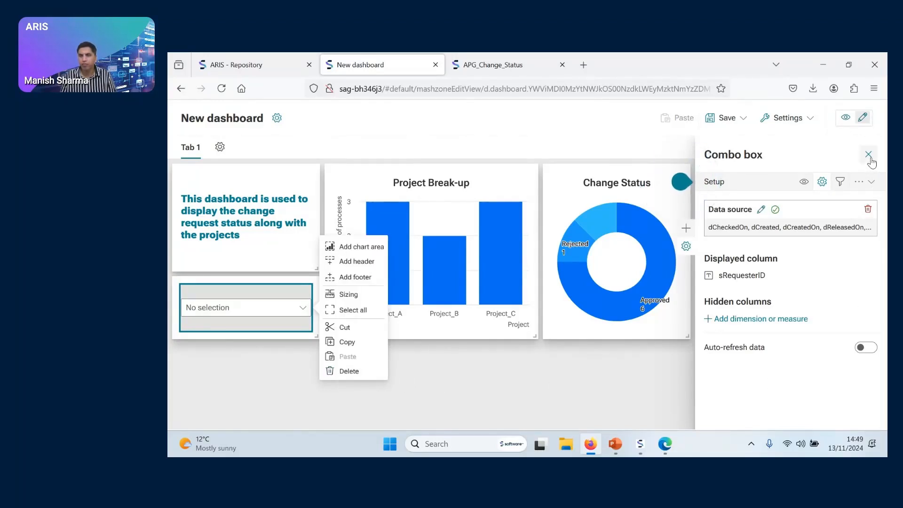
{"action": "left_click", "coordinate": [868, 156]}
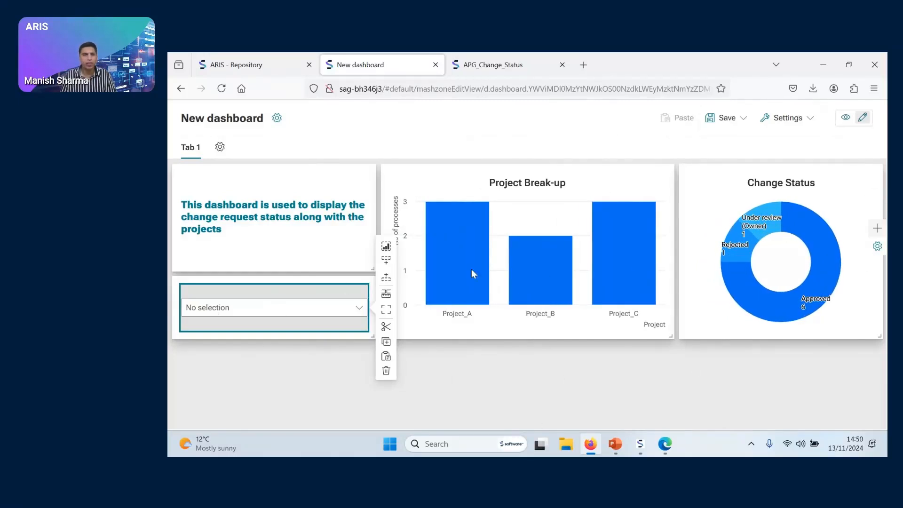
Preview the dashboard in view mode, check the requester options offered by the combo box, and return to edit mode
{"action": "left_click", "coordinate": [844, 118]}
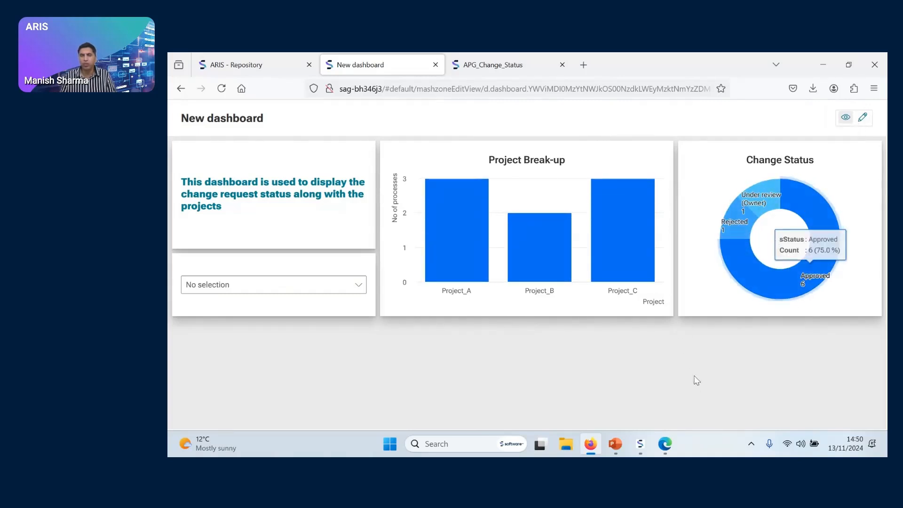
{"action": "left_click", "coordinate": [354, 288]}
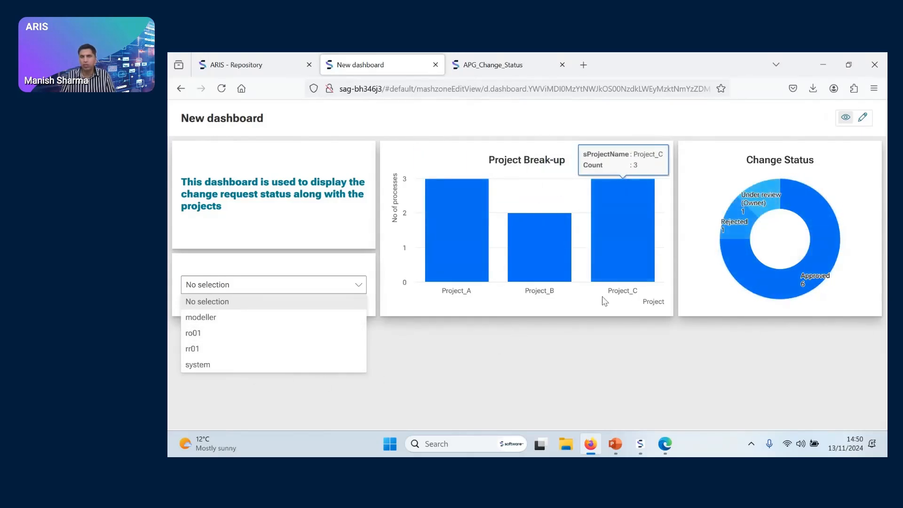
{"action": "left_click", "coordinate": [706, 365]}
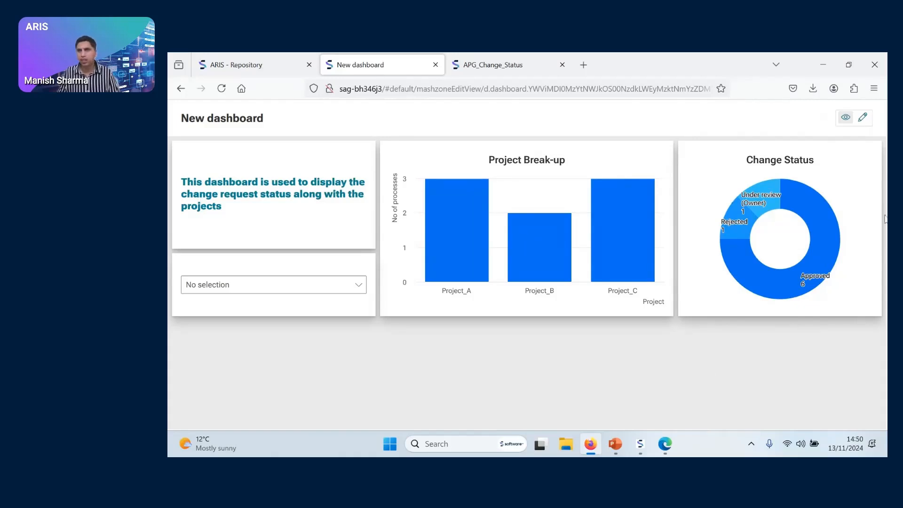
{"action": "left_click", "coordinate": [865, 119]}
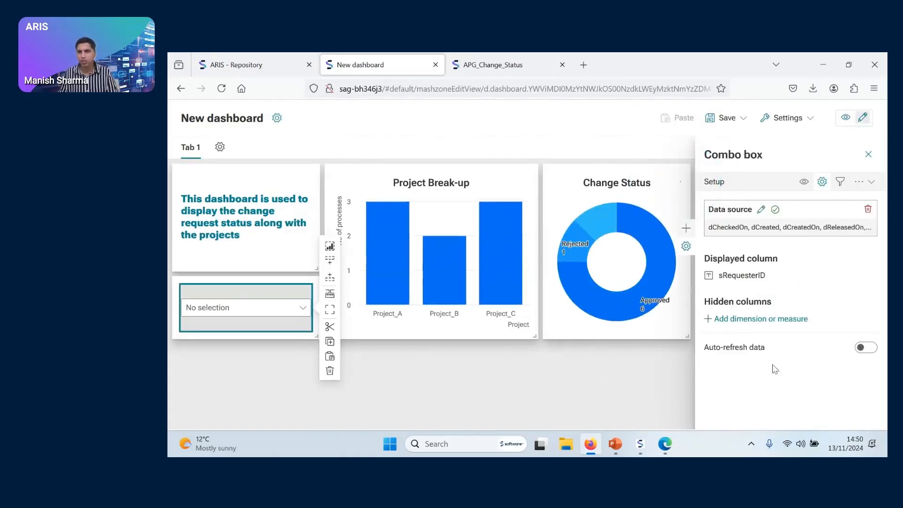
Add a Grid widget below the combo box and stretch it across the full width of the dashboard
{"action": "left_click", "coordinate": [547, 400]}
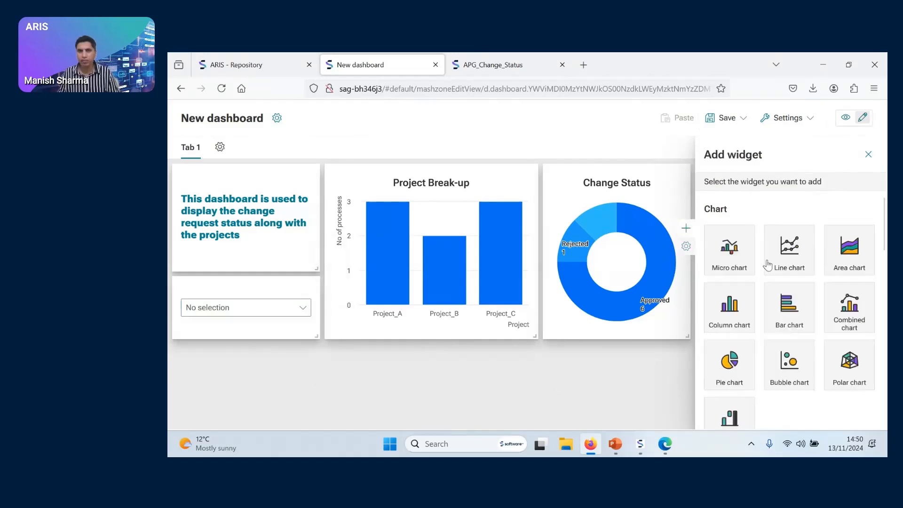
{"action": "scroll", "coordinate": [780, 371], "scroll_direction": "down", "scroll_amount": 10}
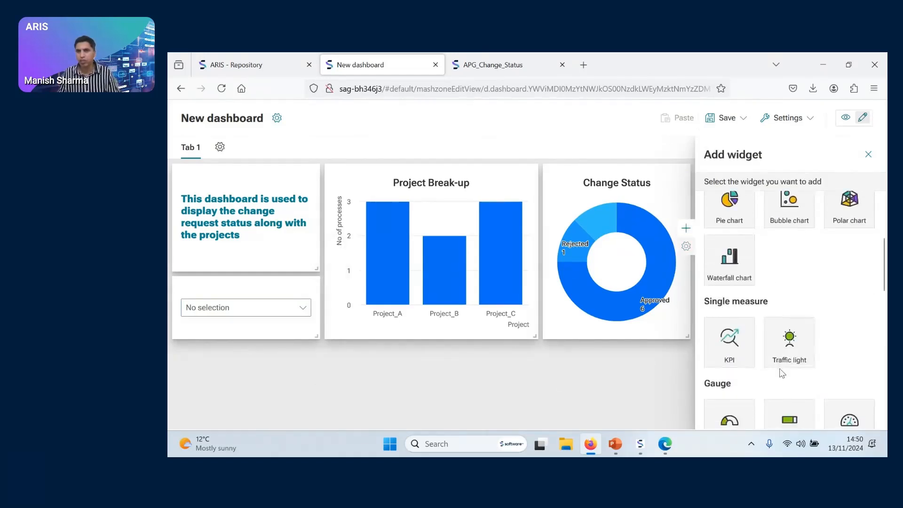
{"action": "scroll", "coordinate": [779, 353], "scroll_direction": "up", "scroll_amount": 3}
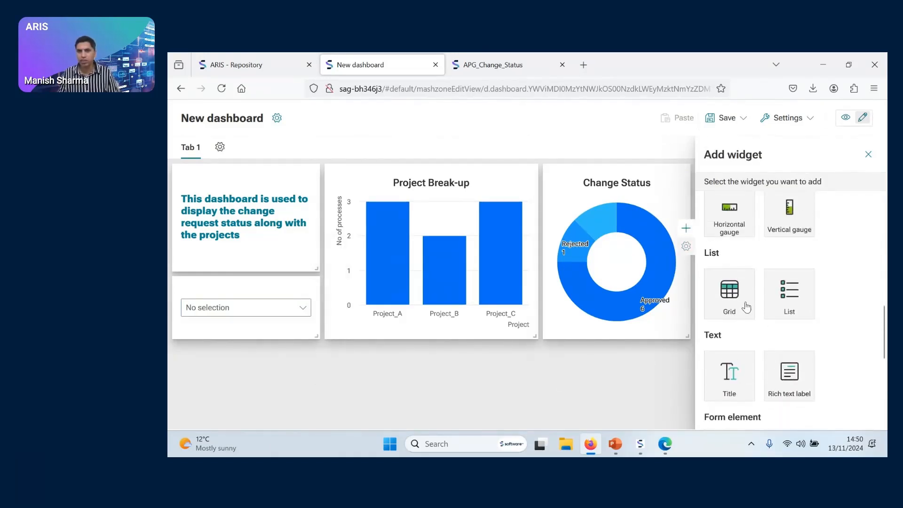
{"action": "left_click", "coordinate": [745, 305]}
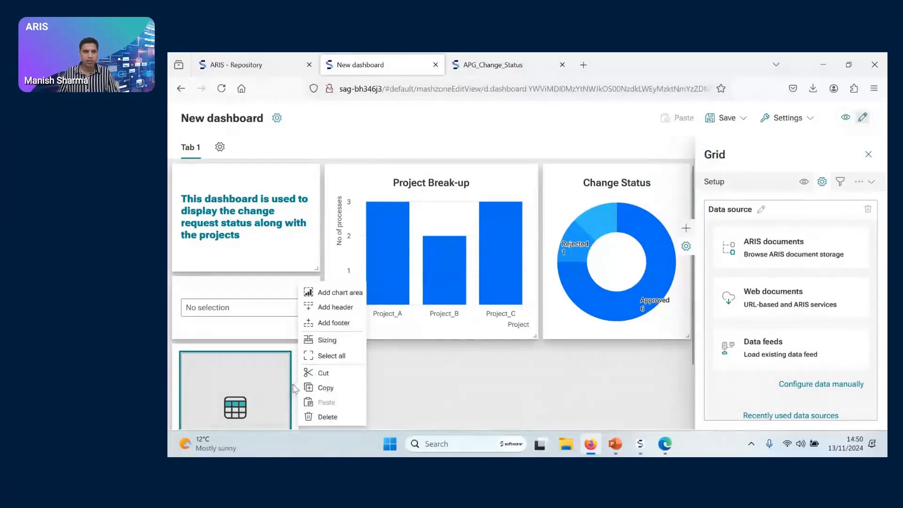
{"action": "left_click", "coordinate": [376, 395]}
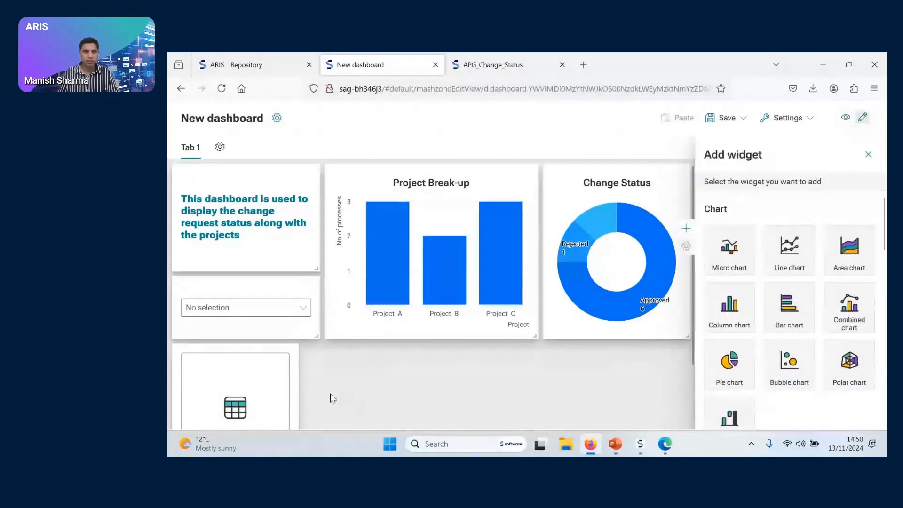
{"action": "left_click", "coordinate": [867, 156]}
{"action": "scroll", "coordinate": [449, 408], "scroll_direction": "down", "scroll_amount": 2}
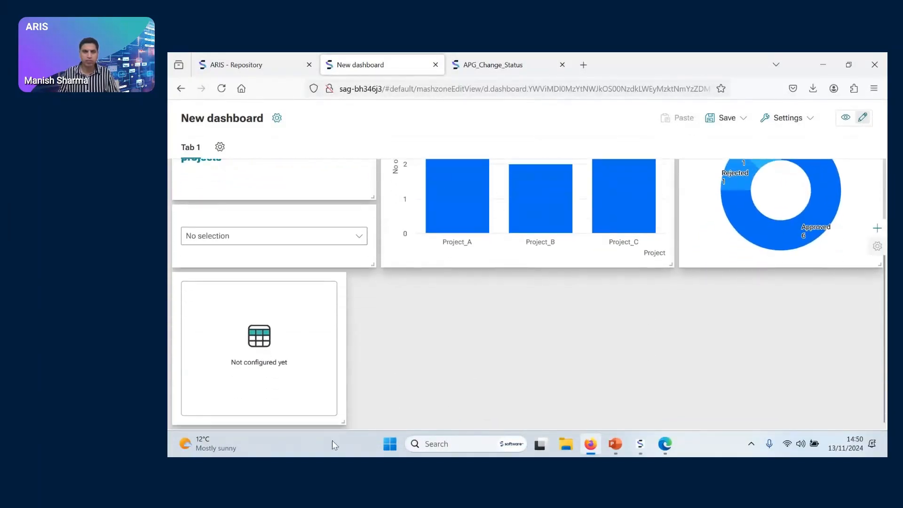
{"action": "left_click_drag", "start_coordinate": [345, 421], "coordinate": [876, 420]}
{"action": "scroll", "coordinate": [849, 395], "scroll_direction": "down", "scroll_amount": 2}
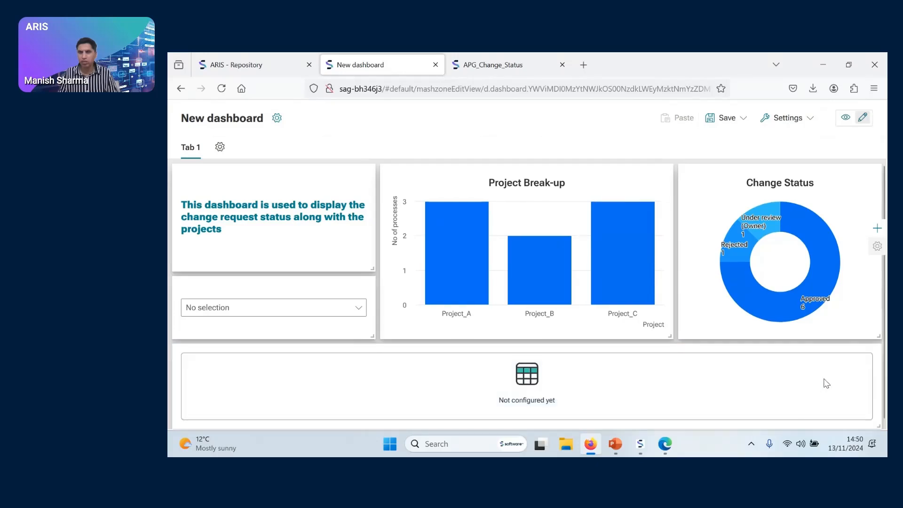
Connect the unconfigured grid to the existing data feed APG_Change_Status
{"action": "left_click", "coordinate": [650, 394]}
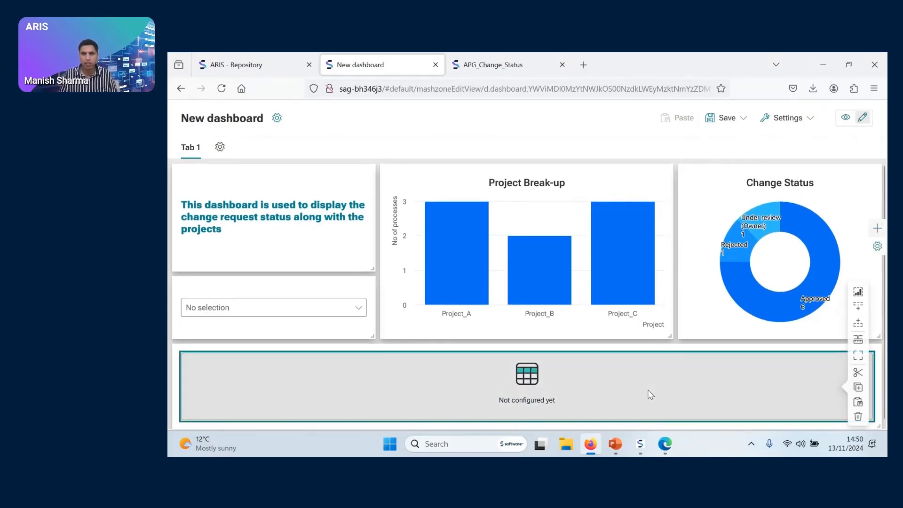
{"action": "left_click", "coordinate": [877, 246]}
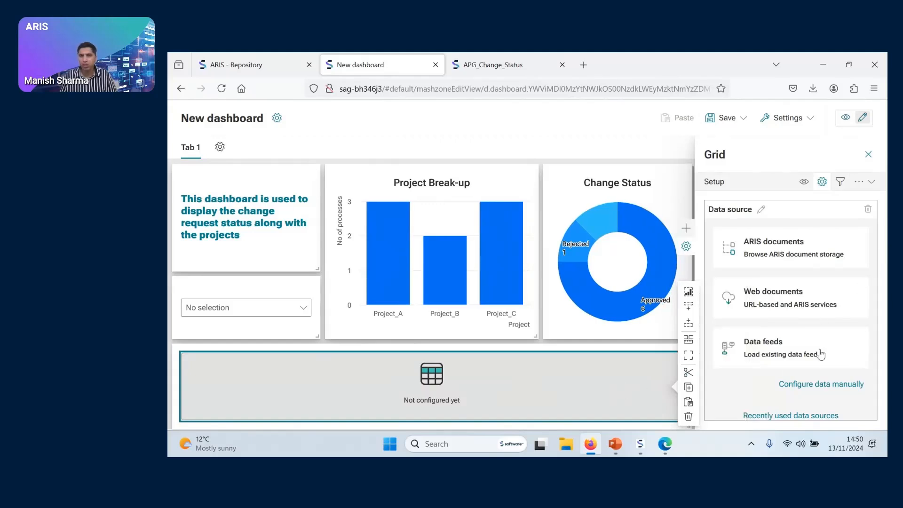
{"action": "left_click", "coordinate": [771, 349]}
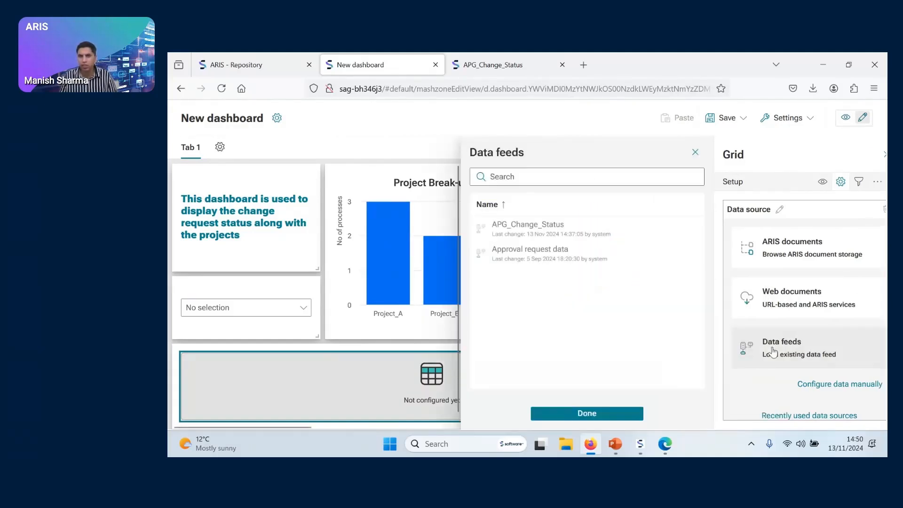
{"action": "left_click", "coordinate": [544, 239]}
{"action": "left_click", "coordinate": [587, 414]}
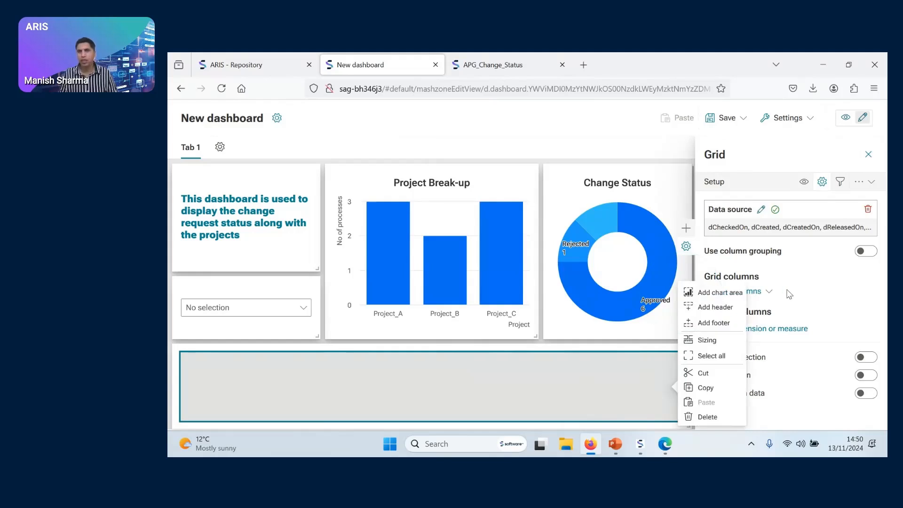
Add sName_L to the grid as its first standard column
{"action": "left_click", "coordinate": [767, 292]}
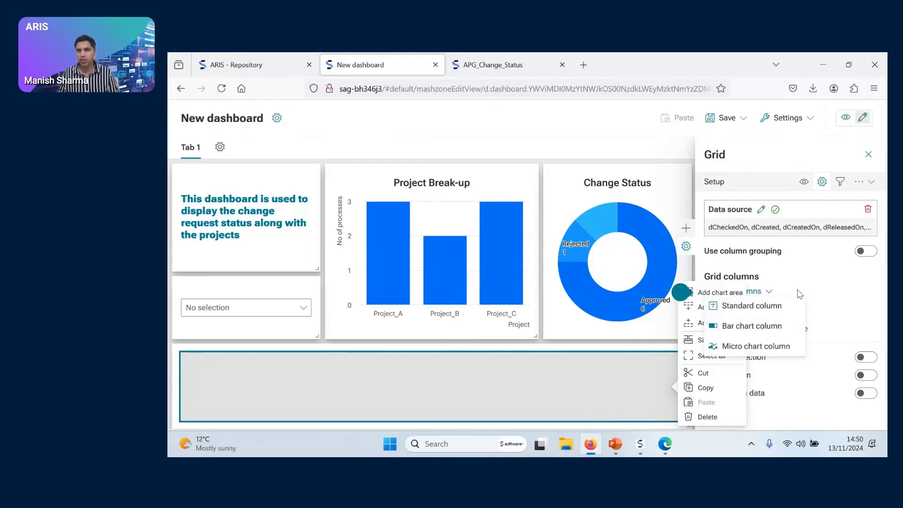
{"action": "left_click", "coordinate": [756, 306]}
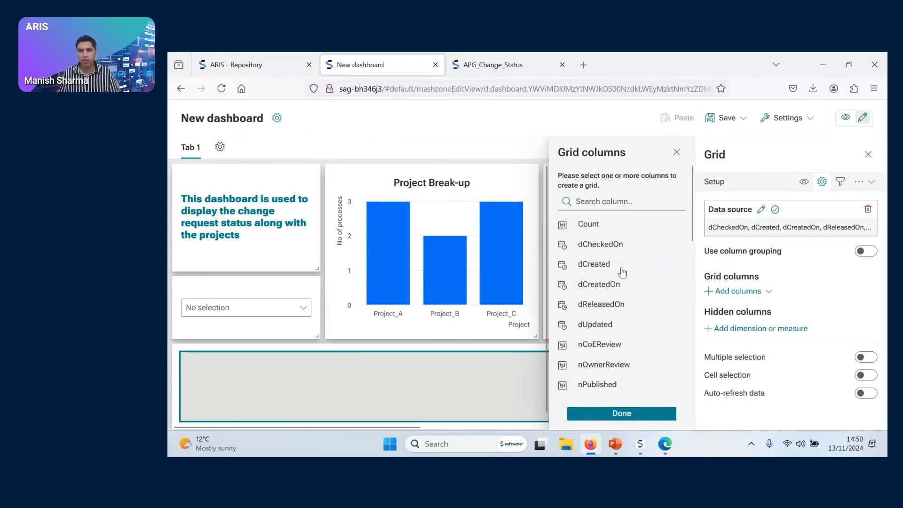
{"action": "scroll", "coordinate": [621, 291], "scroll_direction": "down", "scroll_amount": 2}
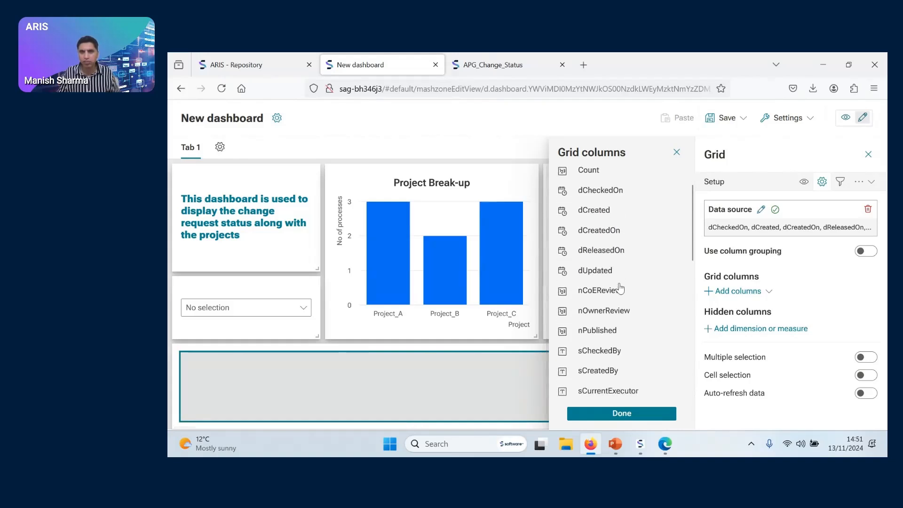
{"action": "scroll", "coordinate": [648, 291], "scroll_direction": "down", "scroll_amount": 10}
{"action": "scroll", "coordinate": [648, 291], "scroll_direction": "up", "scroll_amount": 7}
{"action": "scroll", "coordinate": [648, 291], "scroll_direction": "down", "scroll_amount": 5}
{"action": "scroll", "coordinate": [648, 292], "scroll_direction": "down", "scroll_amount": 3}
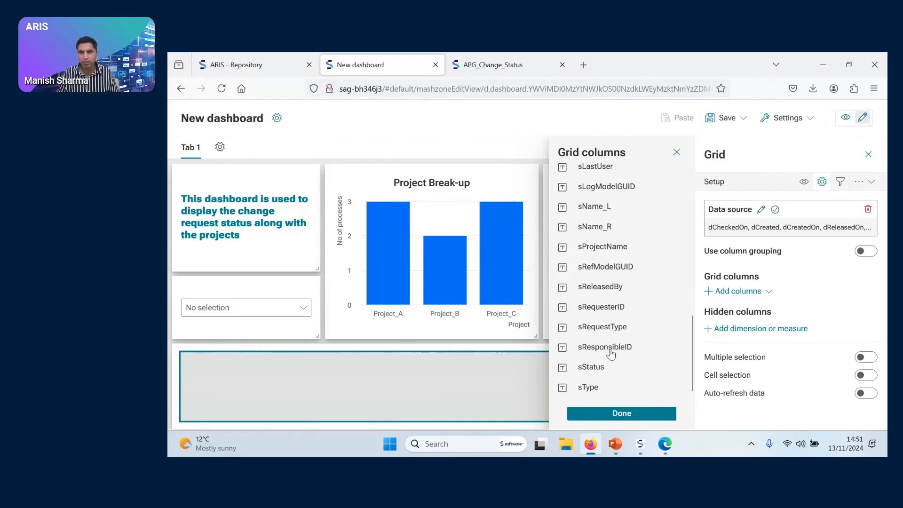
{"action": "scroll", "coordinate": [602, 282], "scroll_direction": "up", "scroll_amount": 2}
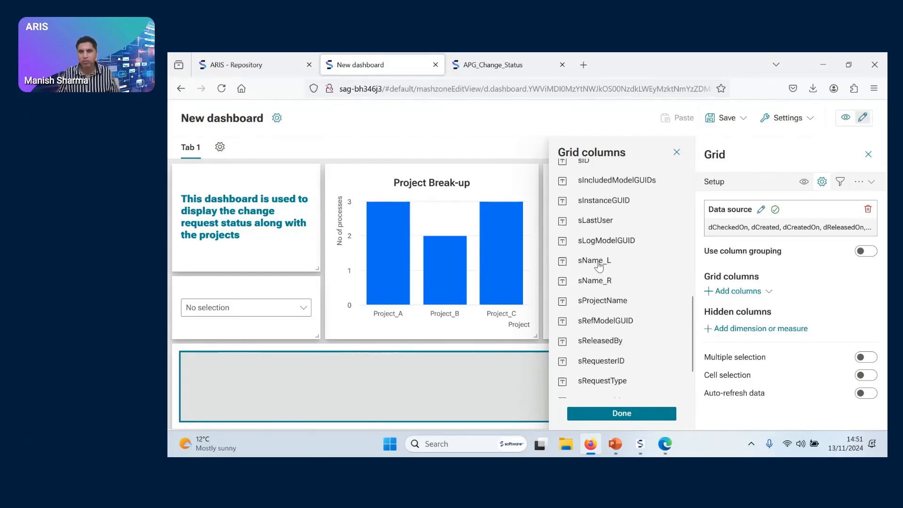
{"action": "left_click", "coordinate": [599, 266]}
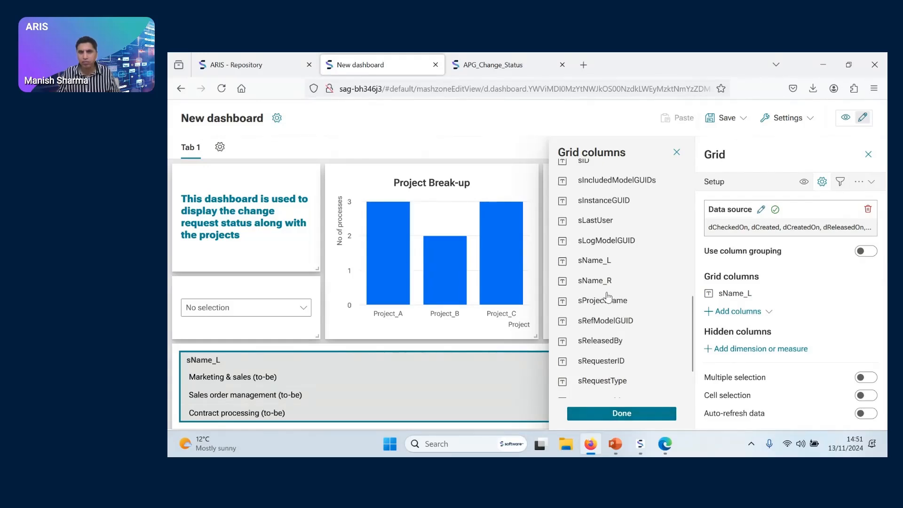
{"action": "left_click", "coordinate": [744, 313]}
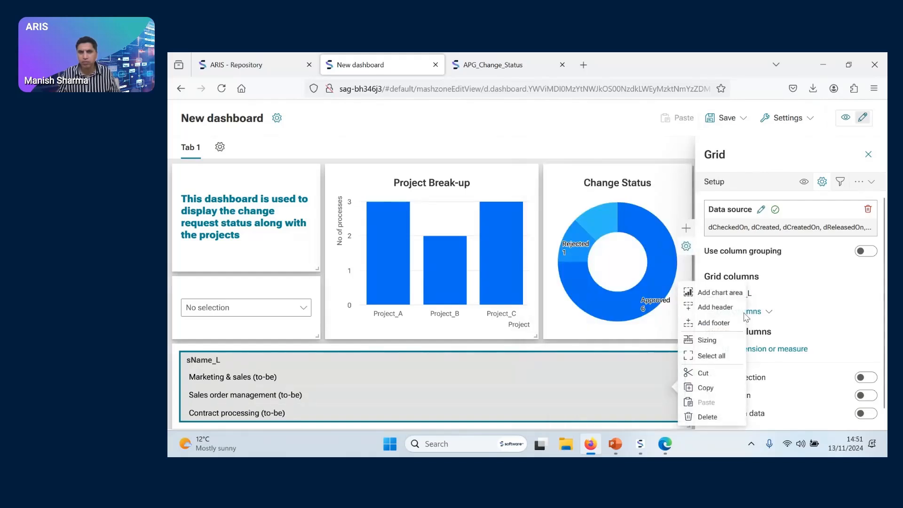
Add sStatus as another standard column of the grid
{"action": "left_click", "coordinate": [751, 313]}
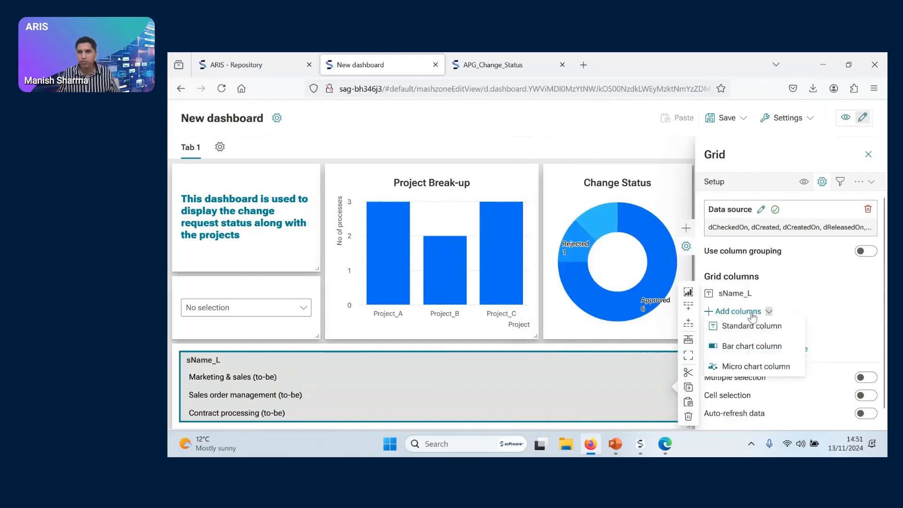
{"action": "left_click", "coordinate": [751, 325]}
{"action": "scroll", "coordinate": [620, 324], "scroll_direction": "down", "scroll_amount": 10}
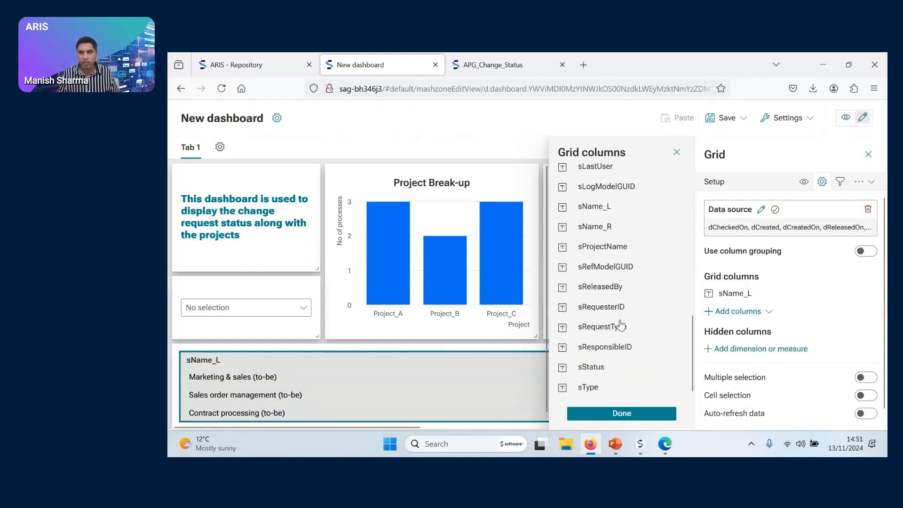
{"action": "left_click", "coordinate": [610, 366]}
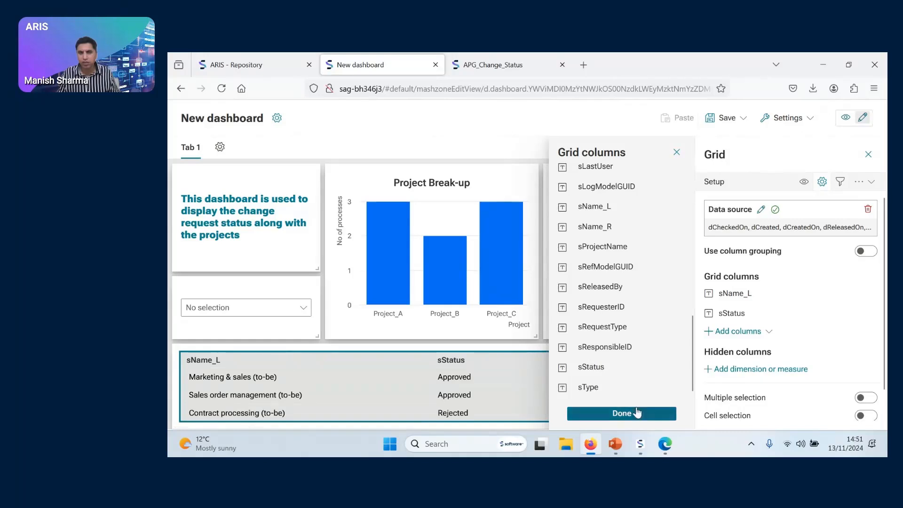
{"action": "left_click", "coordinate": [611, 414]}
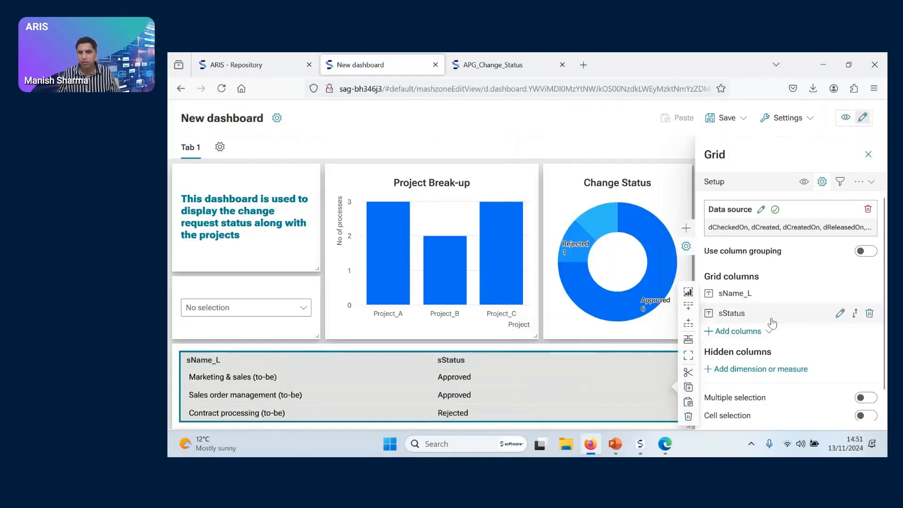
Add the project name field sProjectName to the grid as a standard column
{"action": "left_click", "coordinate": [745, 332]}
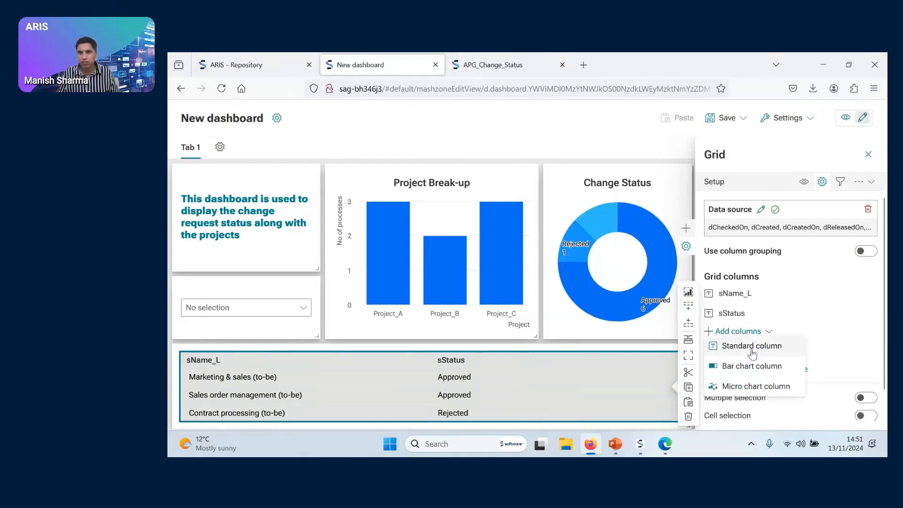
{"action": "left_click", "coordinate": [729, 344]}
{"action": "scroll", "coordinate": [627, 358], "scroll_direction": "down", "scroll_amount": 2}
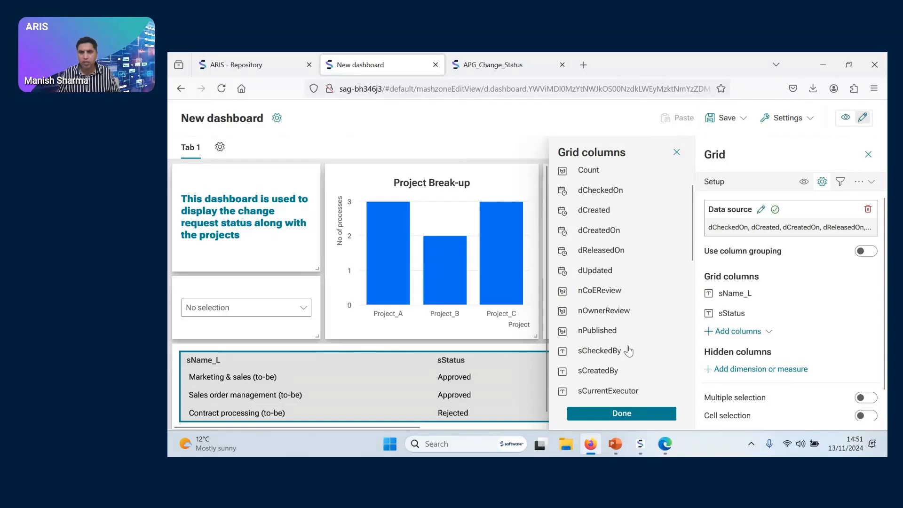
{"action": "scroll", "coordinate": [628, 350], "scroll_direction": "down", "scroll_amount": 2}
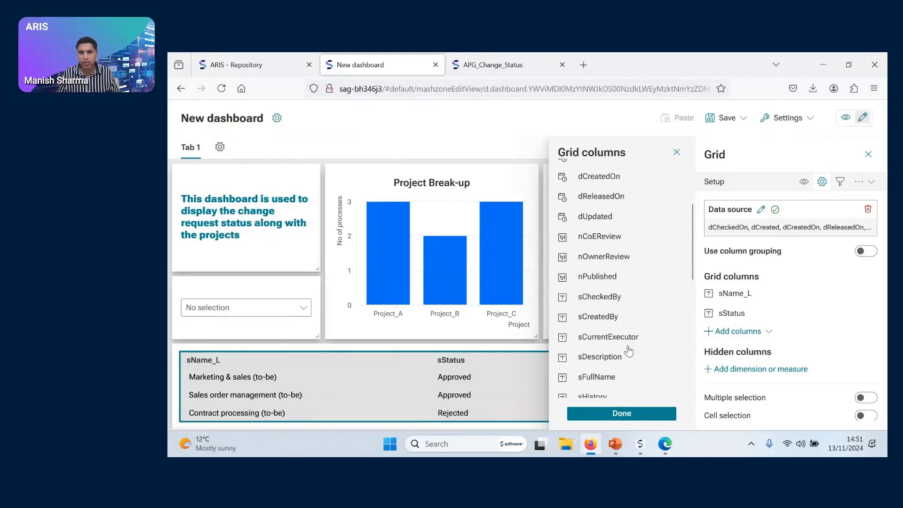
{"action": "scroll", "coordinate": [629, 350], "scroll_direction": "down", "scroll_amount": 10}
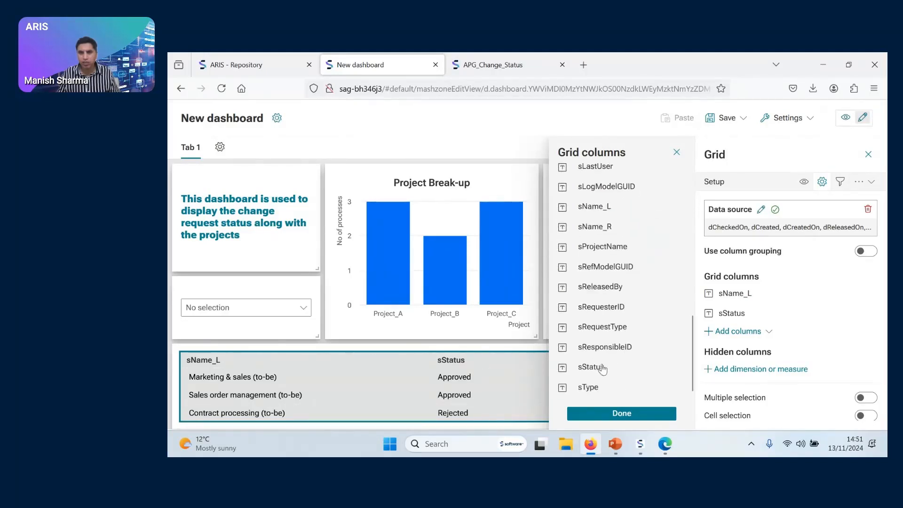
{"action": "left_click", "coordinate": [618, 251]}
{"action": "left_click", "coordinate": [626, 417]}
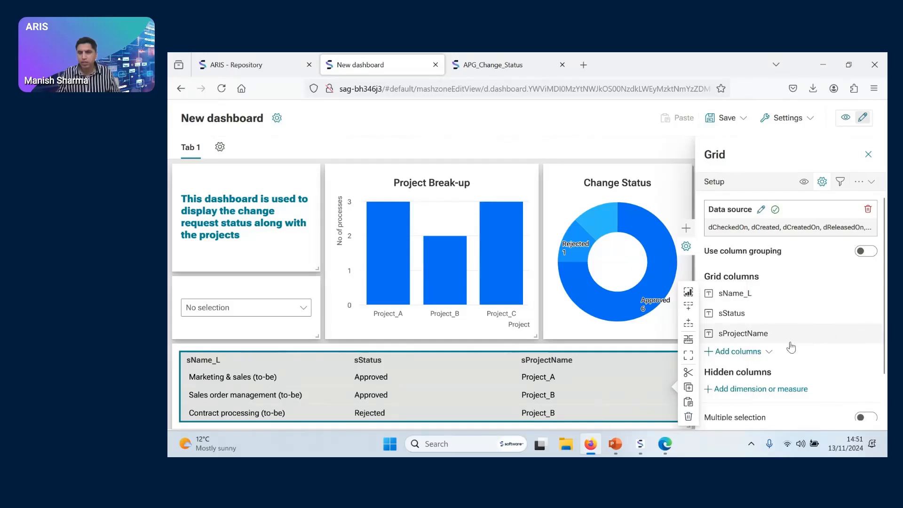
Add sResponsibleID to the grid as a standard column after the project name
{"action": "left_click", "coordinate": [762, 358]}
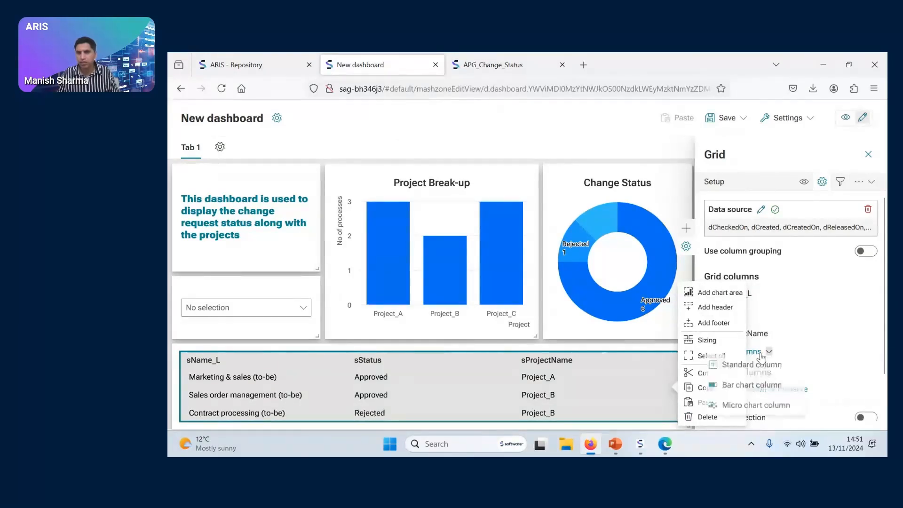
{"action": "left_click", "coordinate": [752, 363]}
{"action": "scroll", "coordinate": [632, 325], "scroll_direction": "down", "scroll_amount": 3}
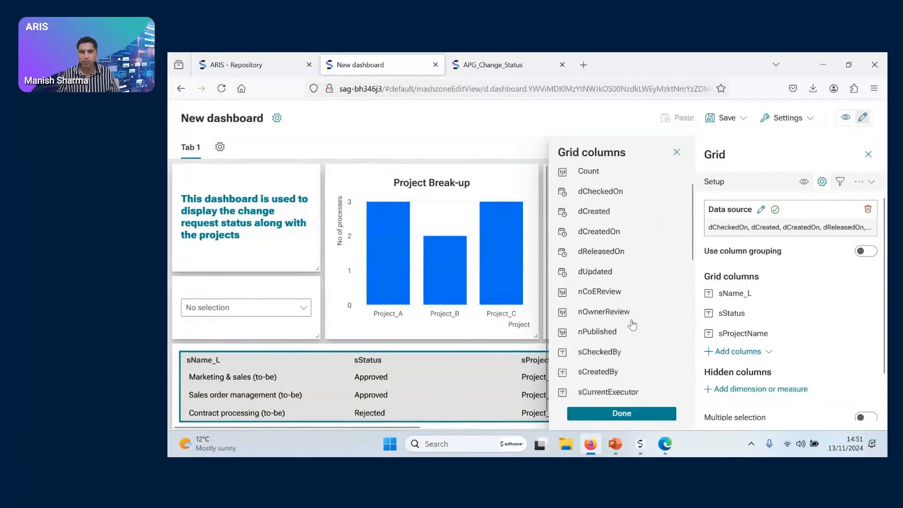
{"action": "scroll", "coordinate": [632, 325], "scroll_direction": "down", "scroll_amount": 3}
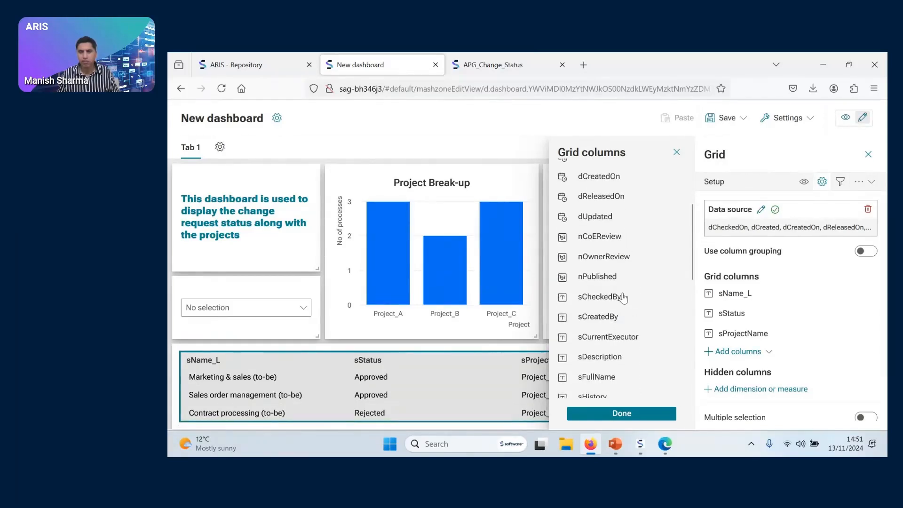
{"action": "scroll", "coordinate": [623, 297], "scroll_direction": "down", "scroll_amount": 9}
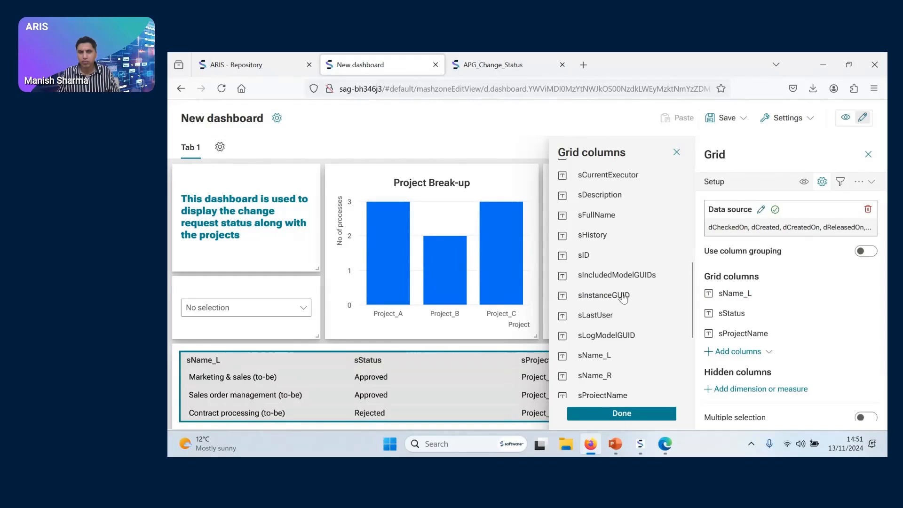
{"action": "scroll", "coordinate": [623, 298], "scroll_direction": "down", "scroll_amount": 8}
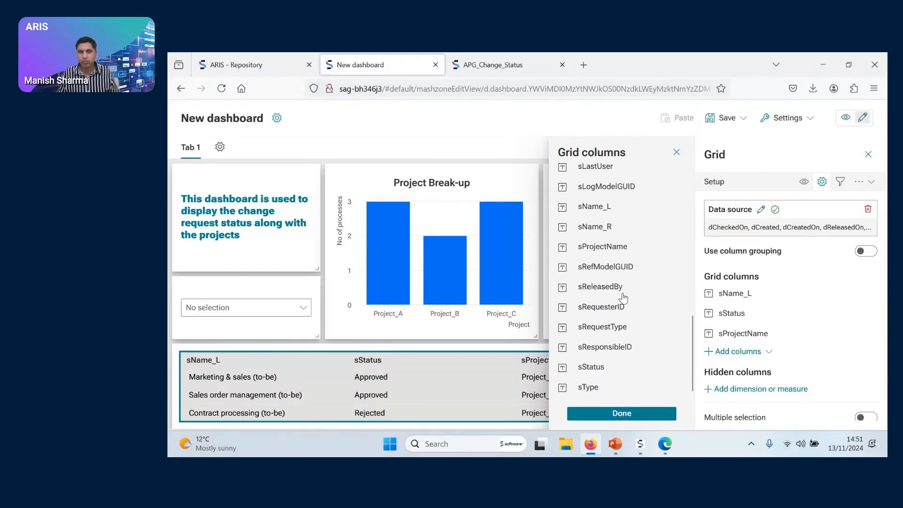
{"action": "left_click", "coordinate": [624, 348]}
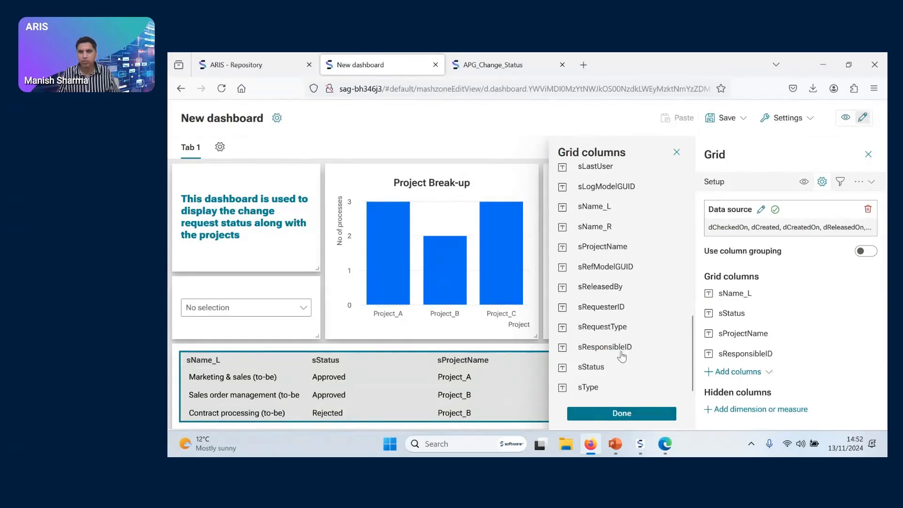
Include the nCoEReview measure in the same grid column selection and finish the selection
{"action": "scroll", "coordinate": [622, 357], "scroll_direction": "up", "scroll_amount": 13}
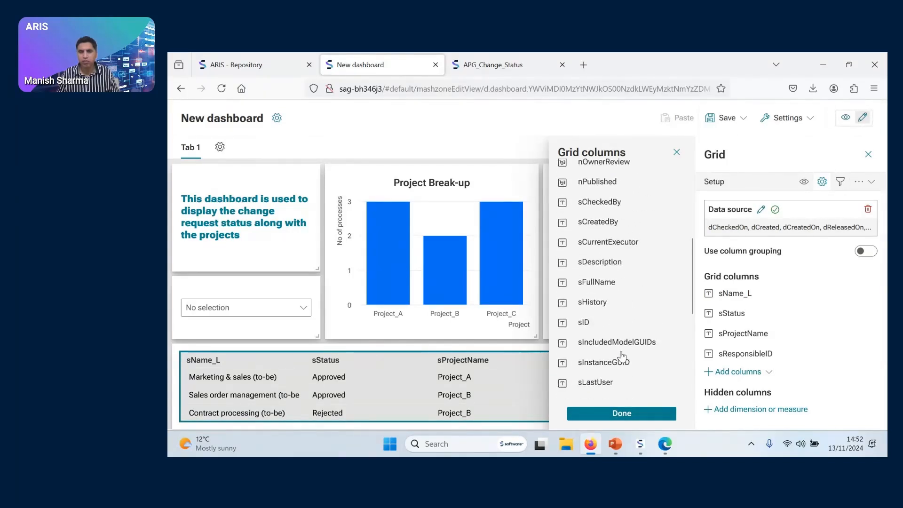
{"action": "scroll", "coordinate": [622, 356], "scroll_direction": "up", "scroll_amount": 2}
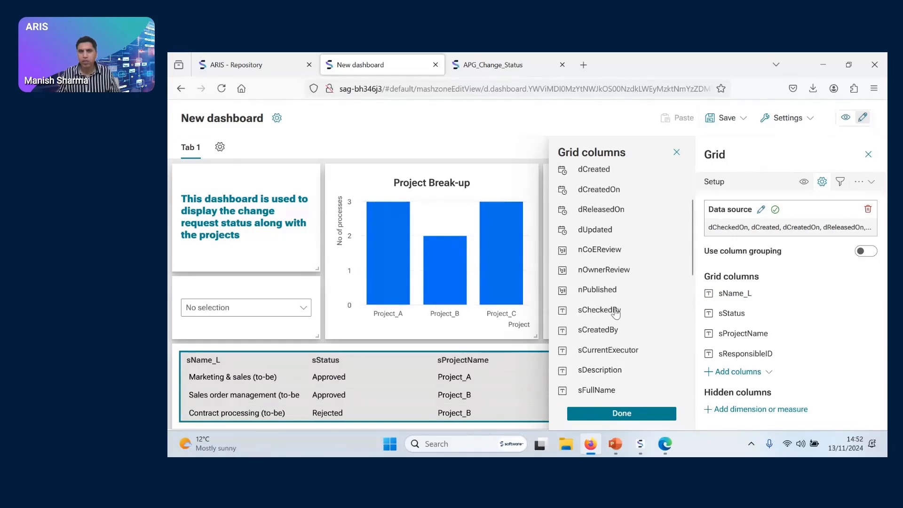
{"action": "left_click", "coordinate": [613, 252]}
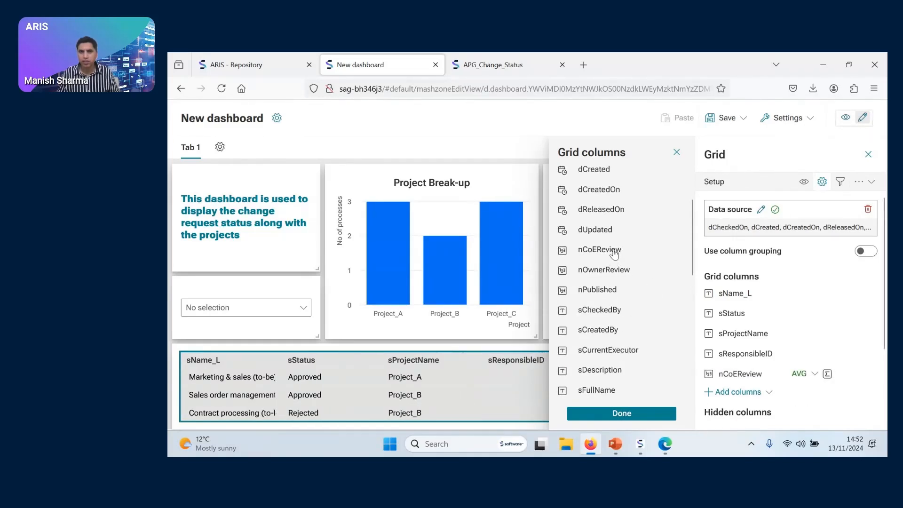
{"action": "left_click", "coordinate": [639, 415]}
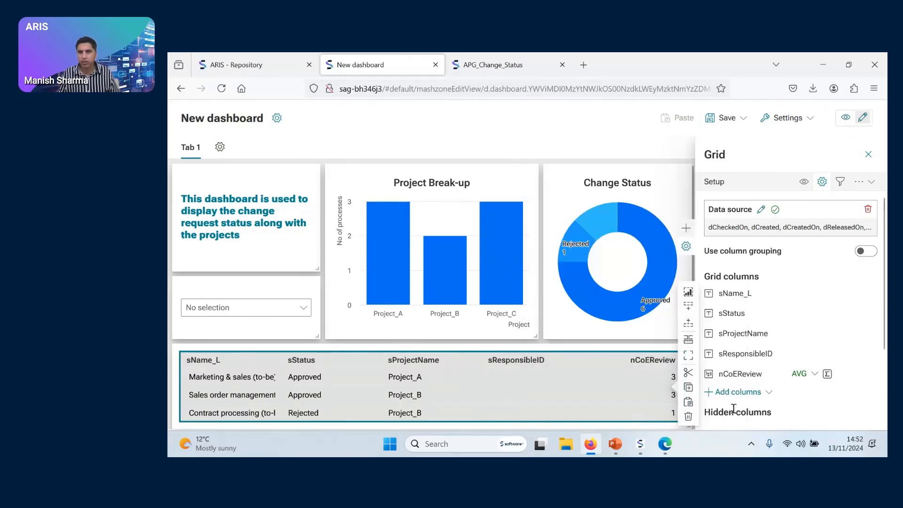
Add the nOwnerReview measure as a further standard column of the grid
{"action": "left_click", "coordinate": [743, 394]}
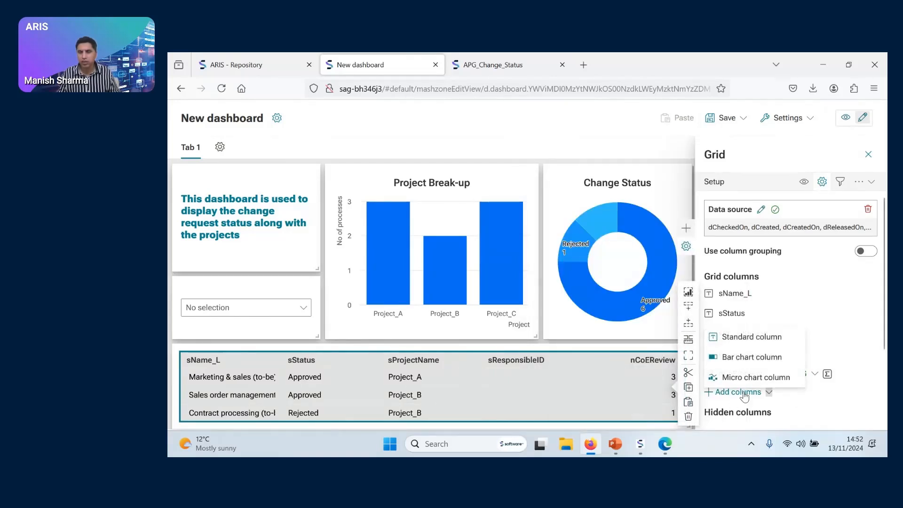
{"action": "left_click", "coordinate": [761, 339]}
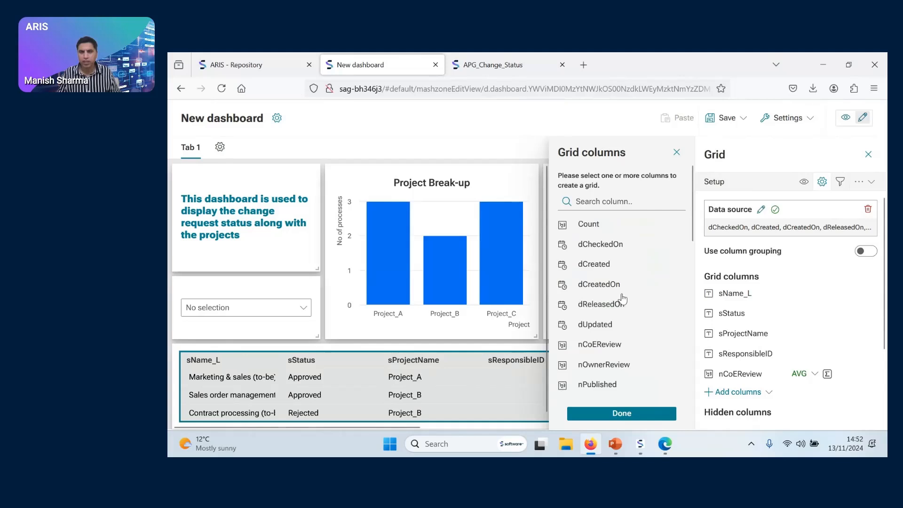
{"action": "scroll", "coordinate": [622, 298], "scroll_direction": "down", "scroll_amount": 4}
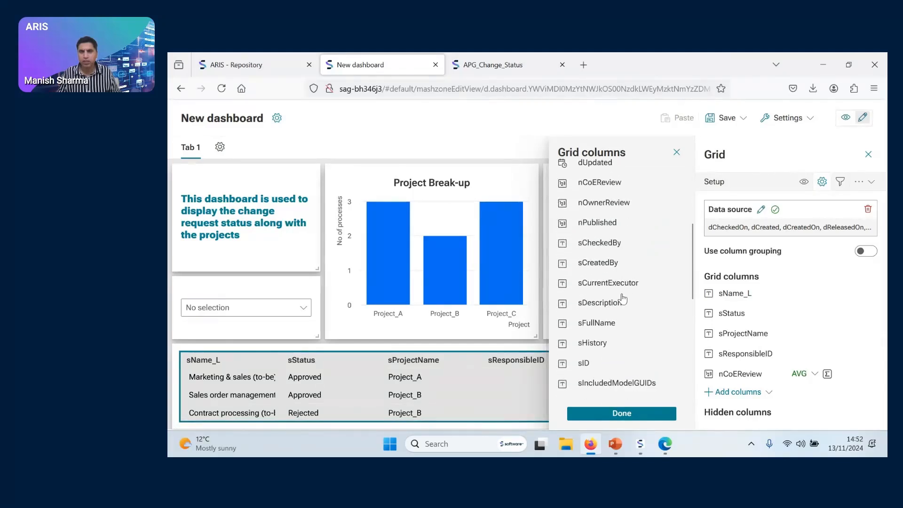
{"action": "left_click", "coordinate": [626, 211]}
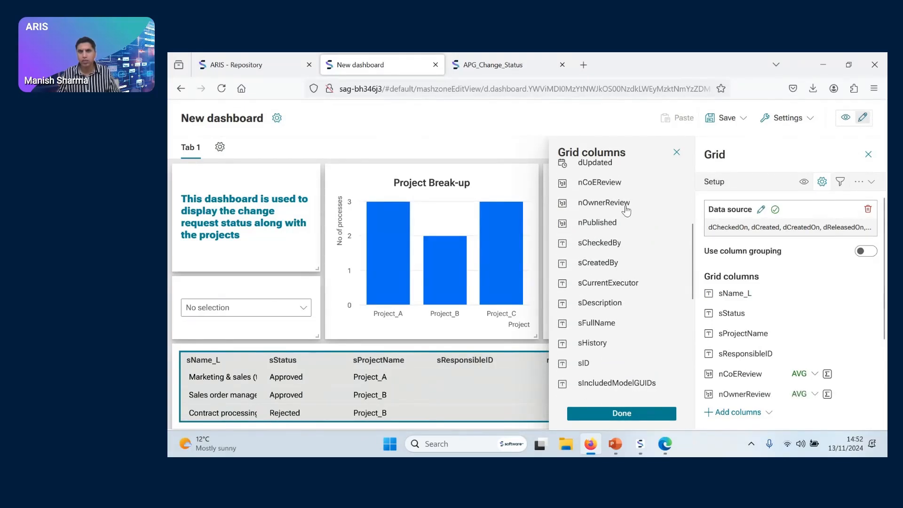
{"action": "left_click", "coordinate": [637, 415]}
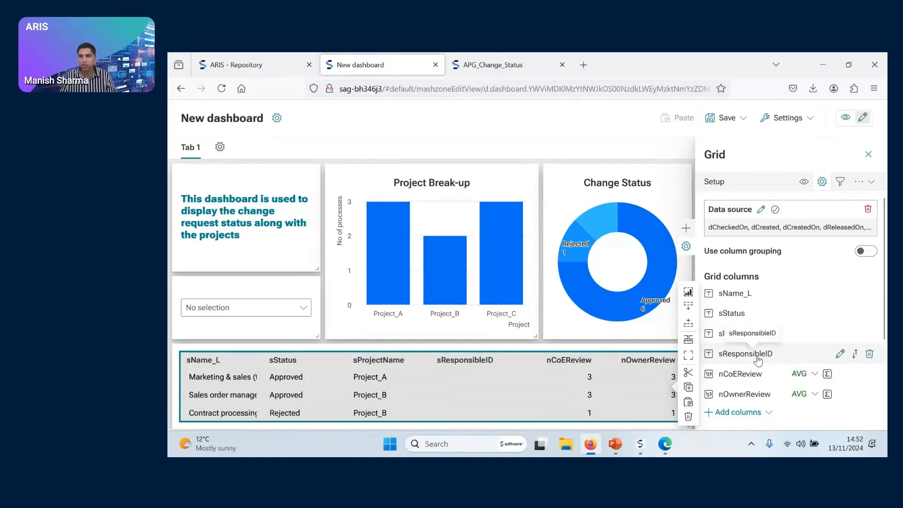
Remove the sResponsibleID column from the grid and close the grid's settings
{"action": "left_click", "coordinate": [870, 356]}
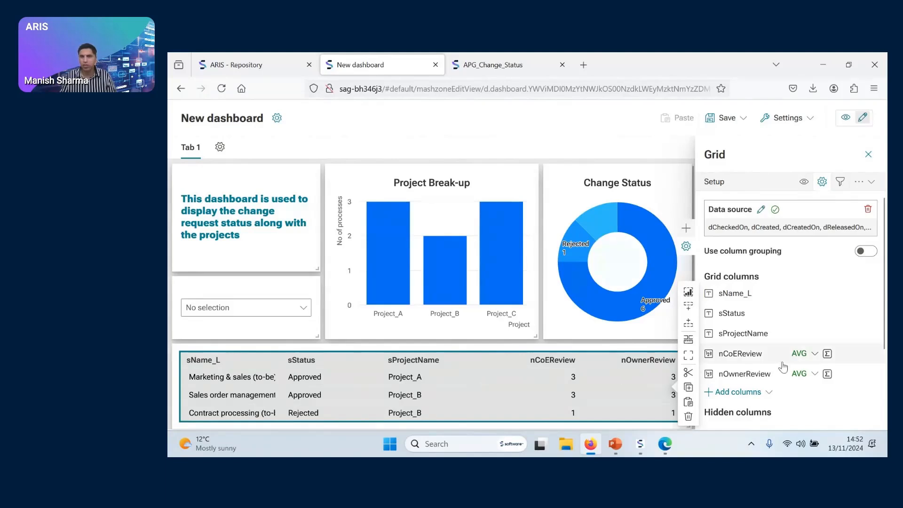
{"action": "scroll", "coordinate": [778, 369], "scroll_direction": "down", "scroll_amount": 2}
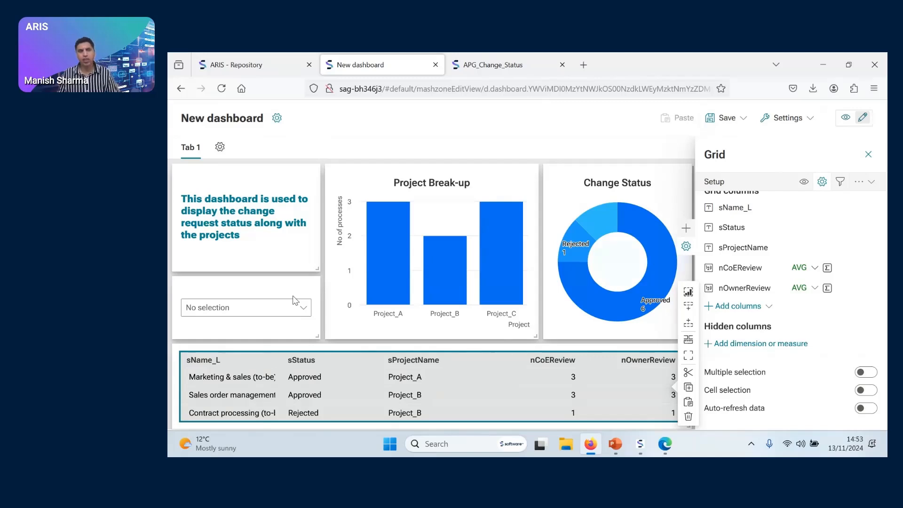
{"action": "left_click", "coordinate": [868, 154]}
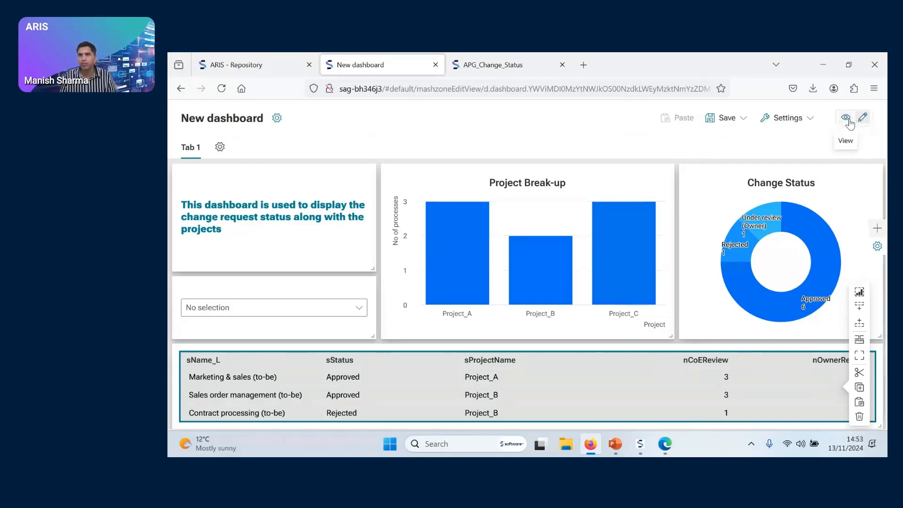
Preview the dashboard and try the requester combo box with modeller and ro01
{"action": "left_click", "coordinate": [848, 120]}
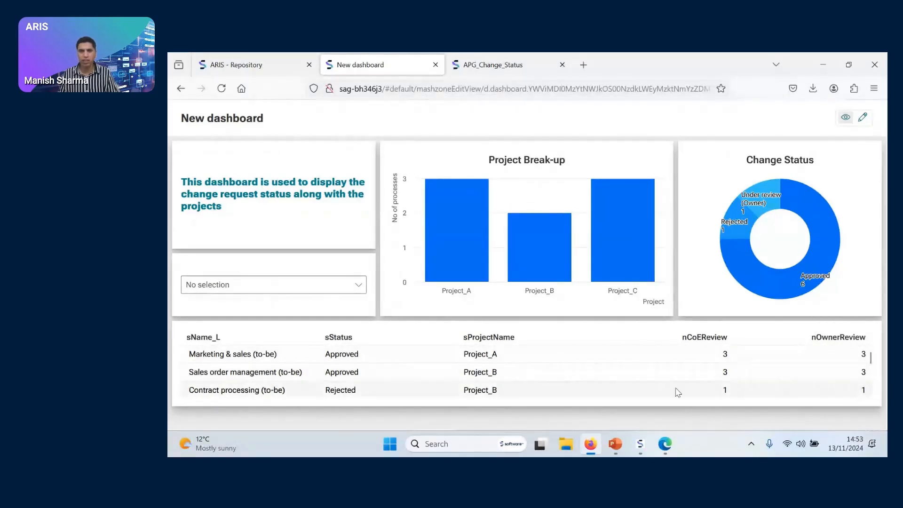
{"action": "left_click", "coordinate": [250, 292]}
{"action": "left_click", "coordinate": [237, 321]}
{"action": "left_click", "coordinate": [262, 287]}
{"action": "left_click", "coordinate": [261, 333]}
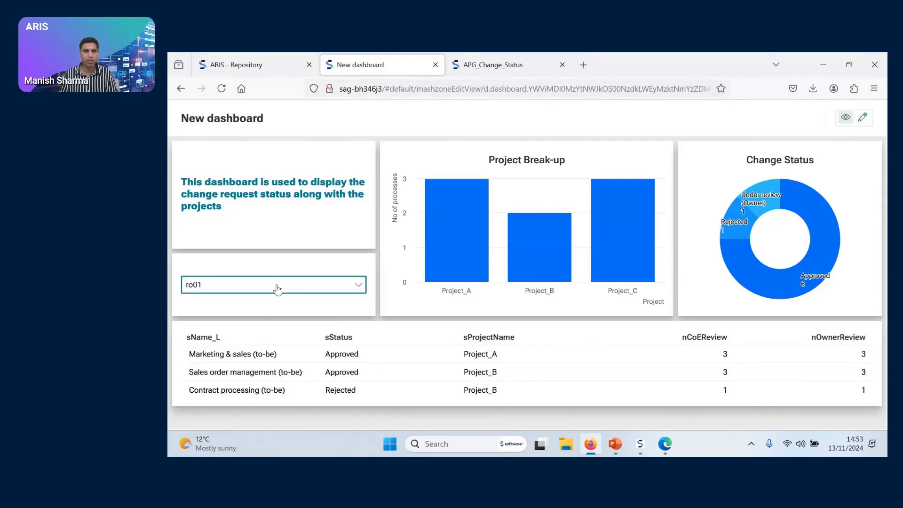
{"action": "left_click", "coordinate": [278, 289]}
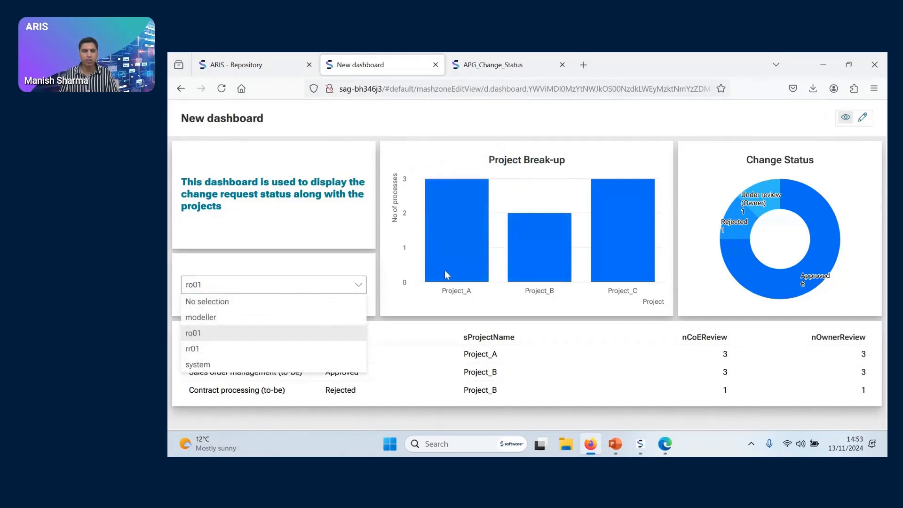
Return to editing and set the combo box to filter the other widgets by sRequesterID
{"action": "left_click", "coordinate": [866, 120]}
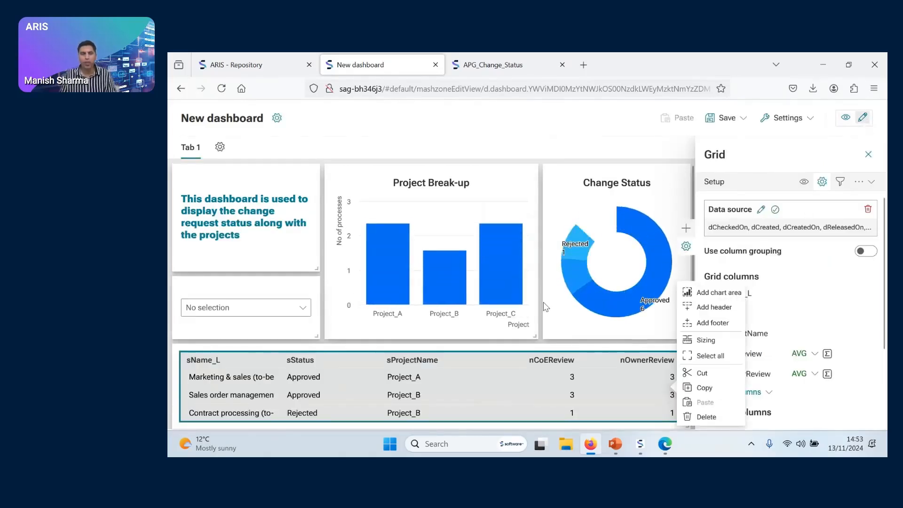
{"action": "left_click", "coordinate": [264, 309]}
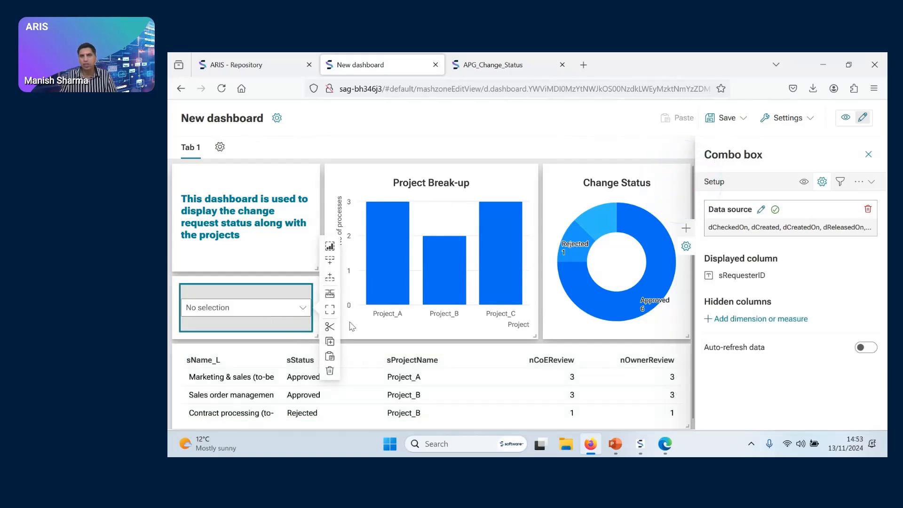
{"action": "left_click", "coordinate": [841, 183]}
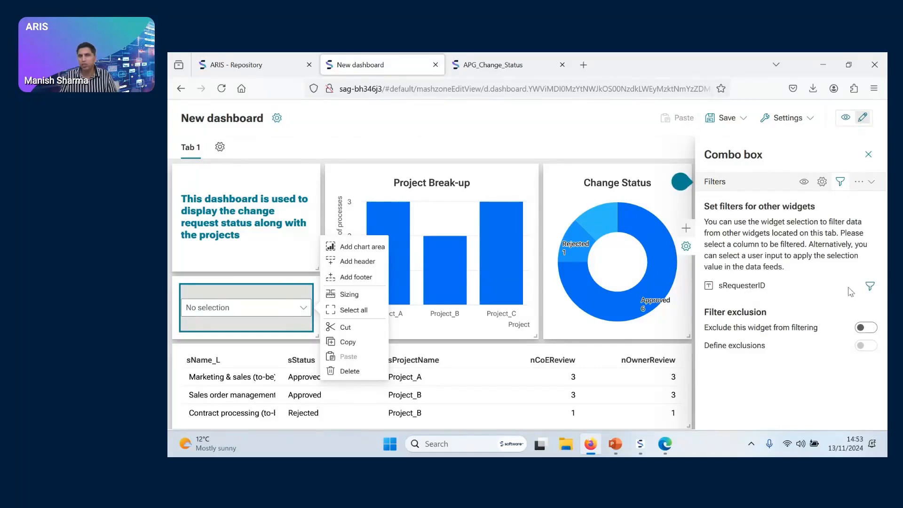
{"action": "left_click", "coordinate": [870, 286]}
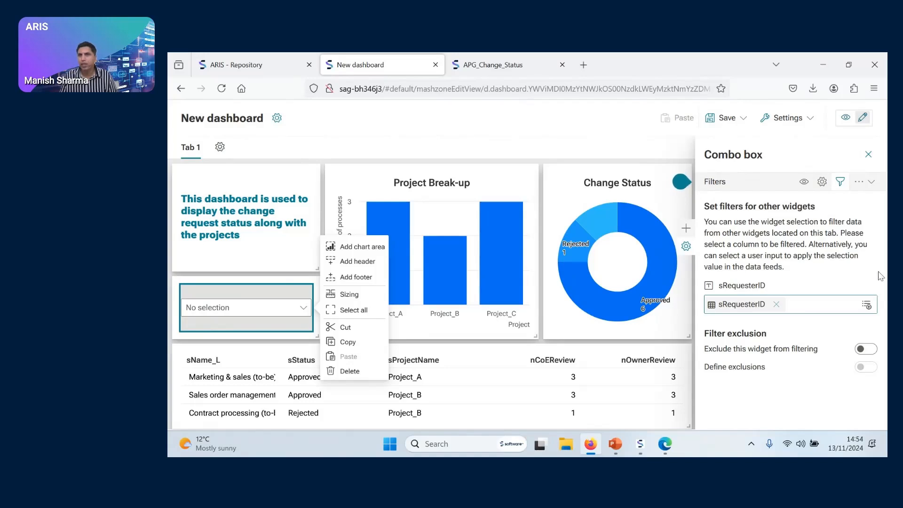
{"action": "left_click", "coordinate": [868, 156]}
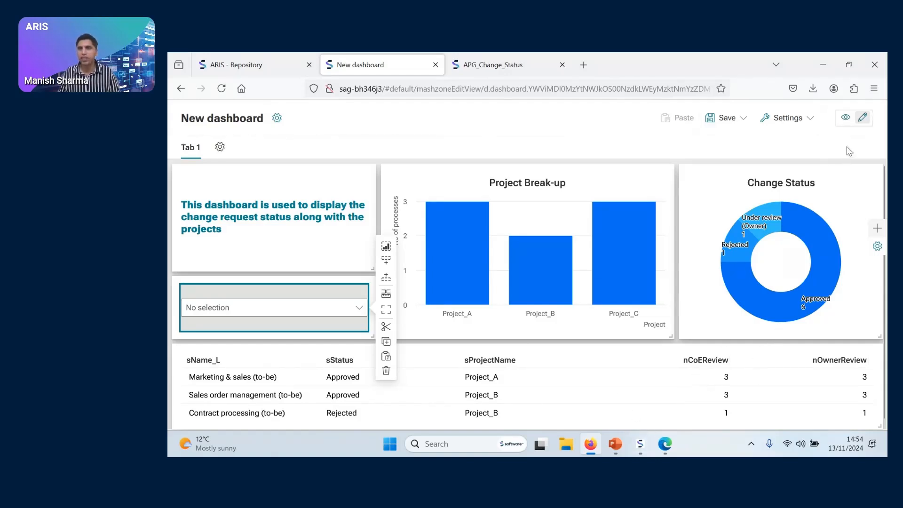
Set the Project Break-up column chart to filter the other widgets by sProjectName
{"action": "left_click", "coordinate": [605, 179]}
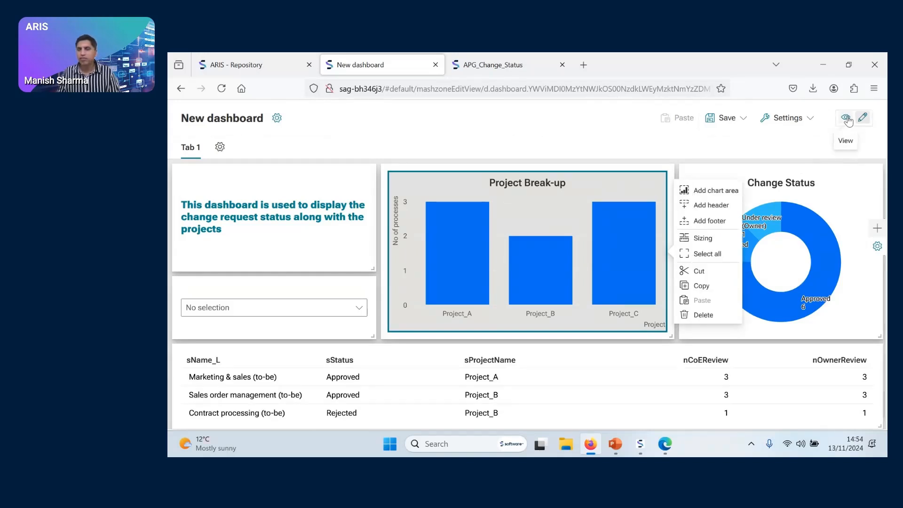
{"action": "left_click", "coordinate": [877, 246]}
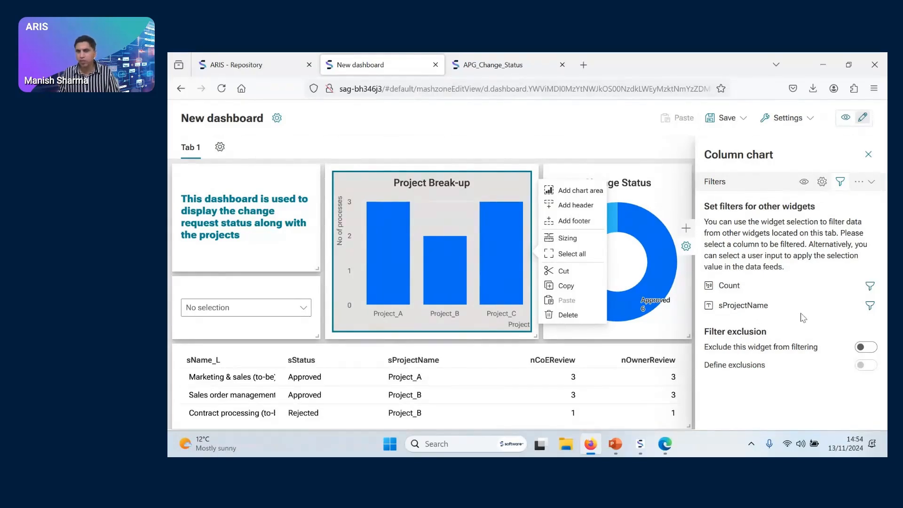
{"action": "left_click", "coordinate": [870, 307]}
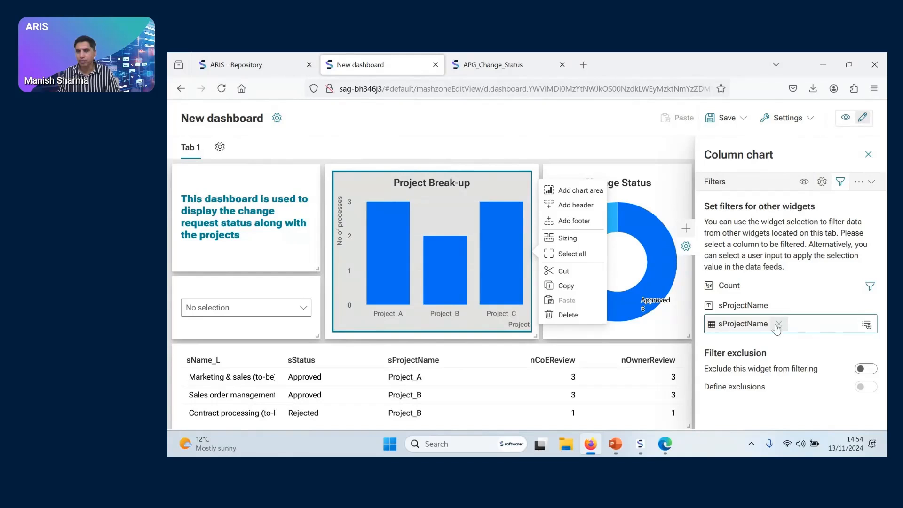
{"action": "left_click", "coordinate": [868, 155]}
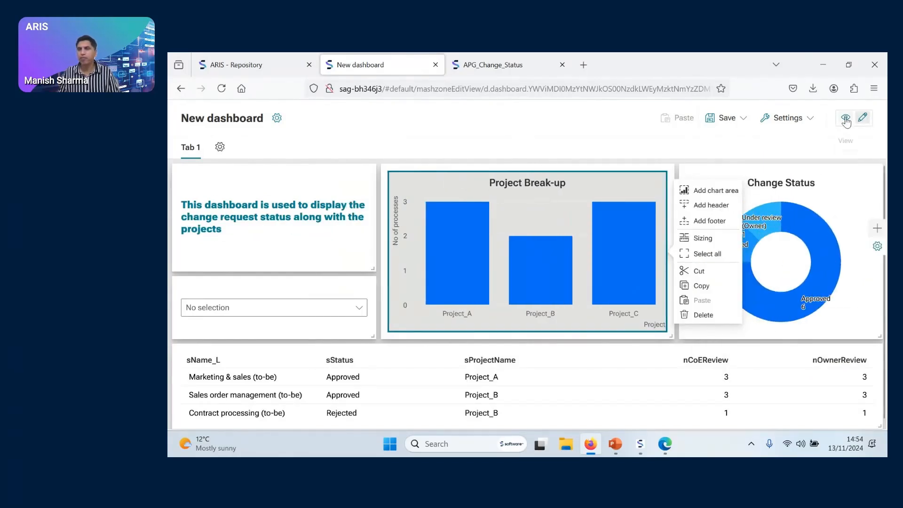
Preview the dashboard, filter it by Project_A, Project_B and Project_C in turn, and examine Project_C's status breakdown
{"action": "left_click", "coordinate": [846, 120]}
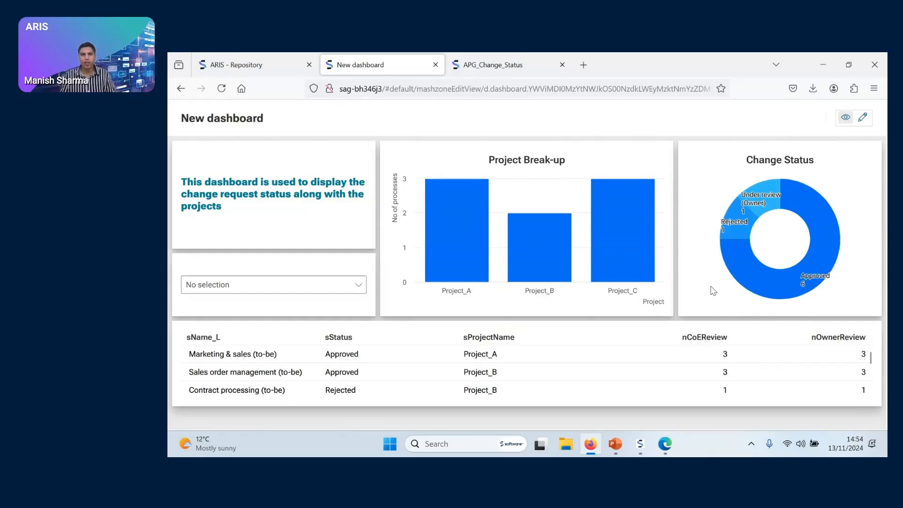
{"action": "left_click", "coordinate": [479, 236]}
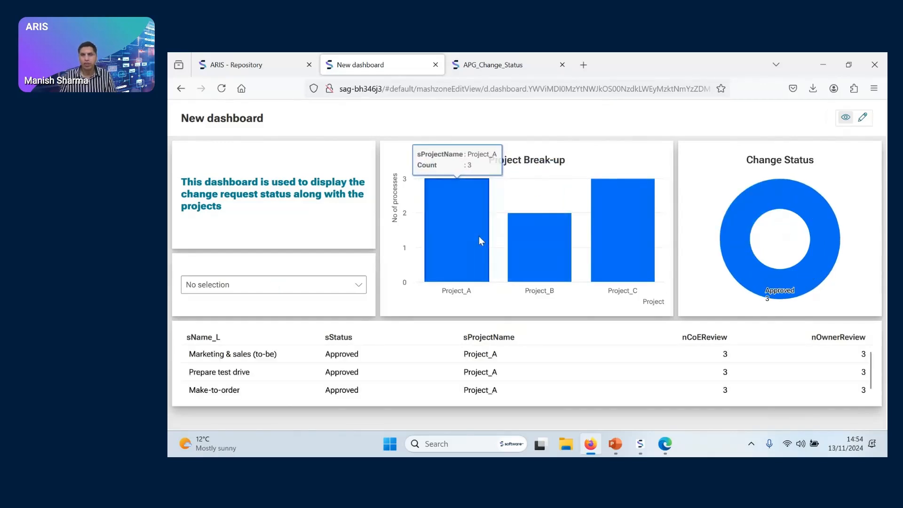
{"action": "left_click", "coordinate": [534, 242]}
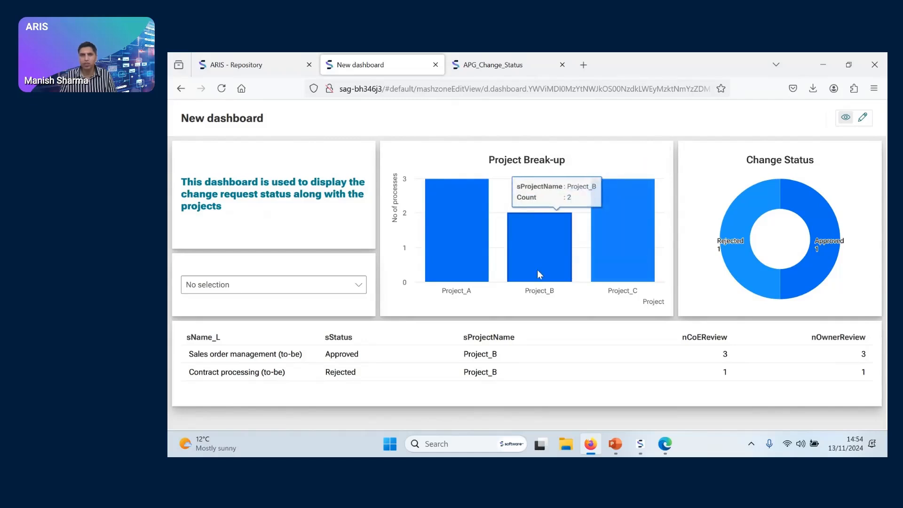
{"action": "left_click", "coordinate": [648, 251]}
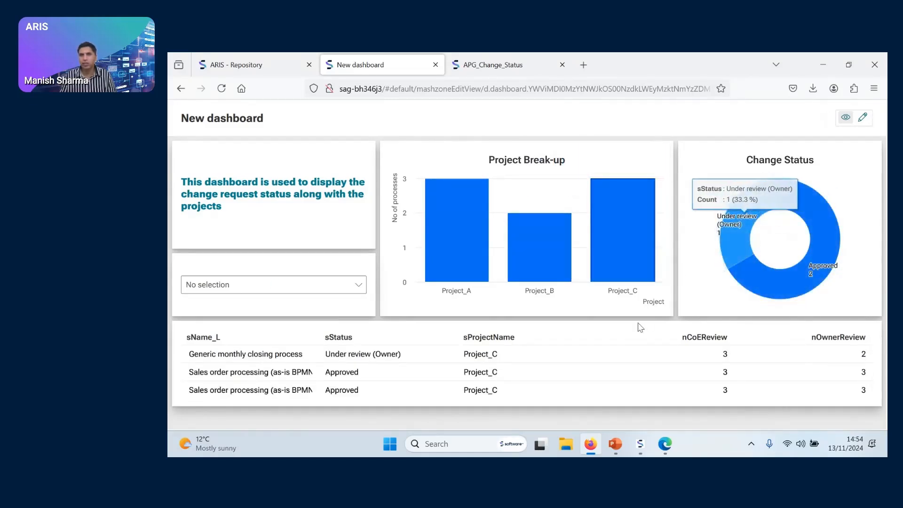
{"action": "mouse_move", "coordinate": [643, 273]}
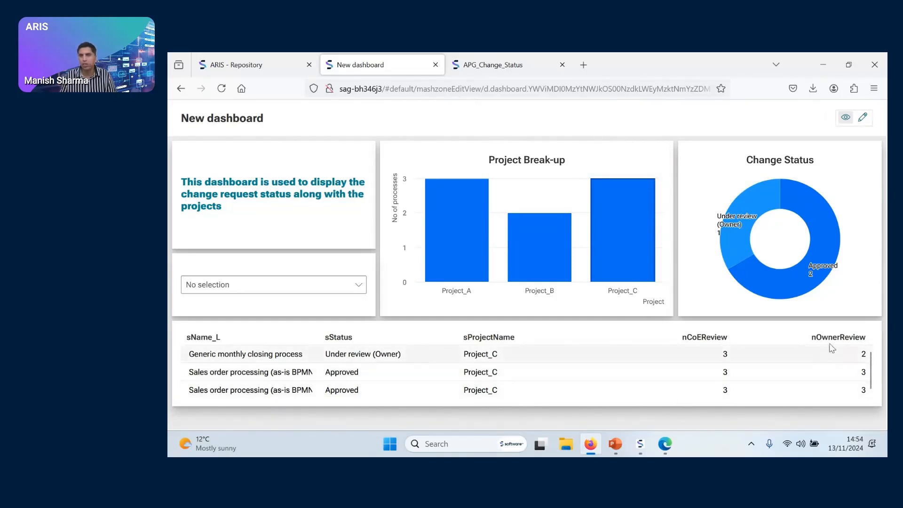
{"action": "mouse_move", "coordinate": [824, 280]}
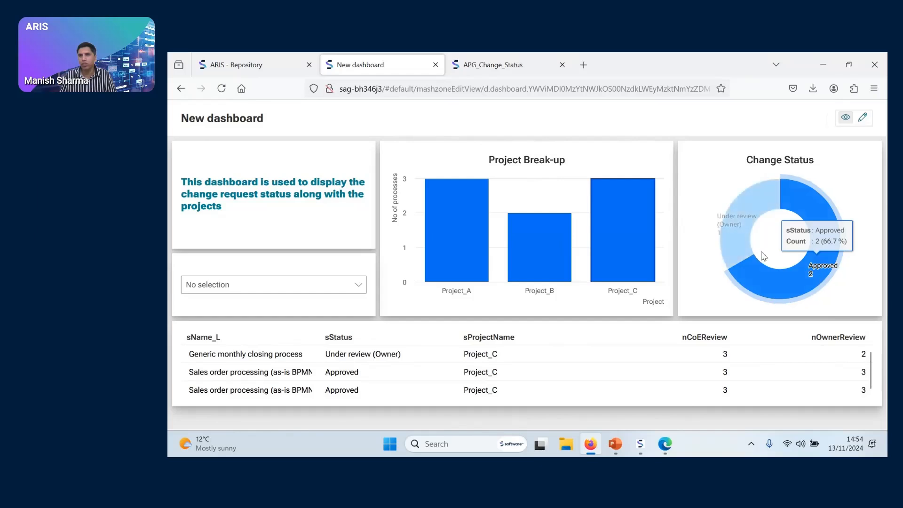
{"action": "mouse_move", "coordinate": [737, 252]}
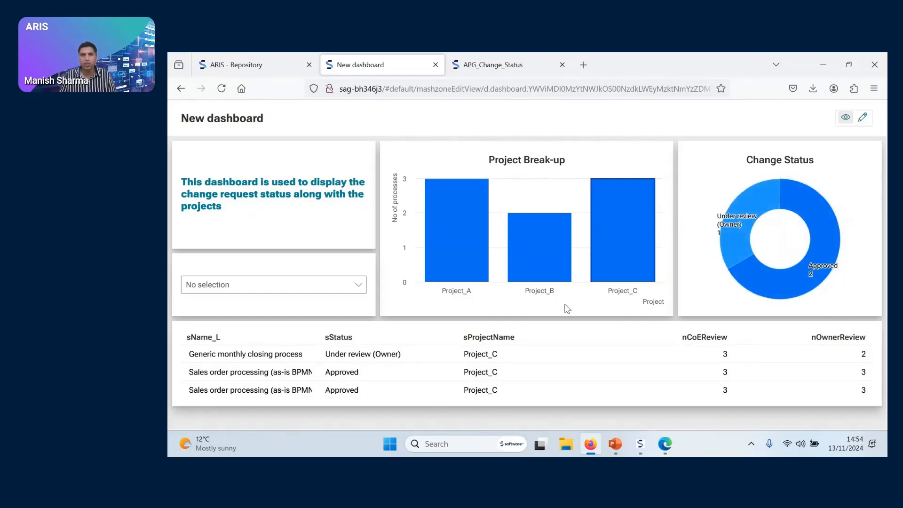
Filter the dashboard by Project_A again, inspect its status share, and switch the filter to Project_B
{"action": "left_click", "coordinate": [471, 263]}
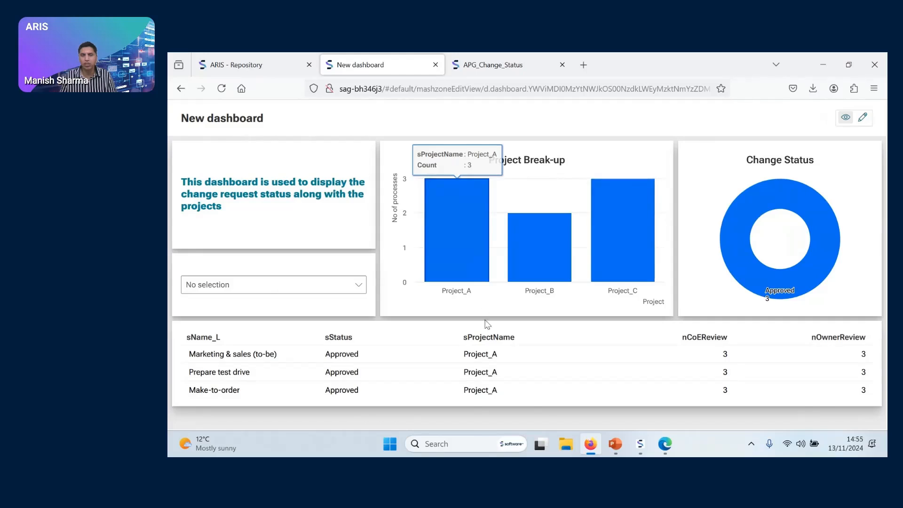
{"action": "mouse_move", "coordinate": [784, 298]}
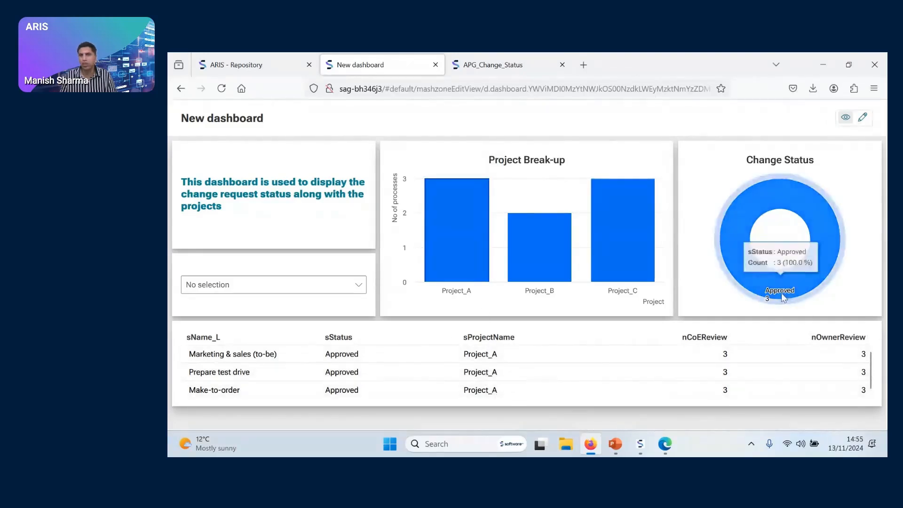
{"action": "left_click", "coordinate": [551, 268]}
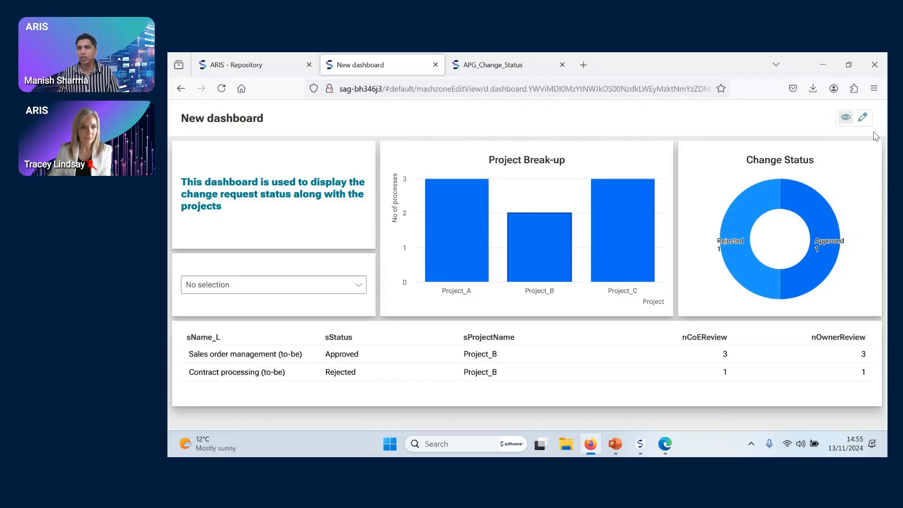
Return to editing and set the Change Status pie chart to filter the other widgets by sStatus
{"action": "left_click", "coordinate": [863, 118]}
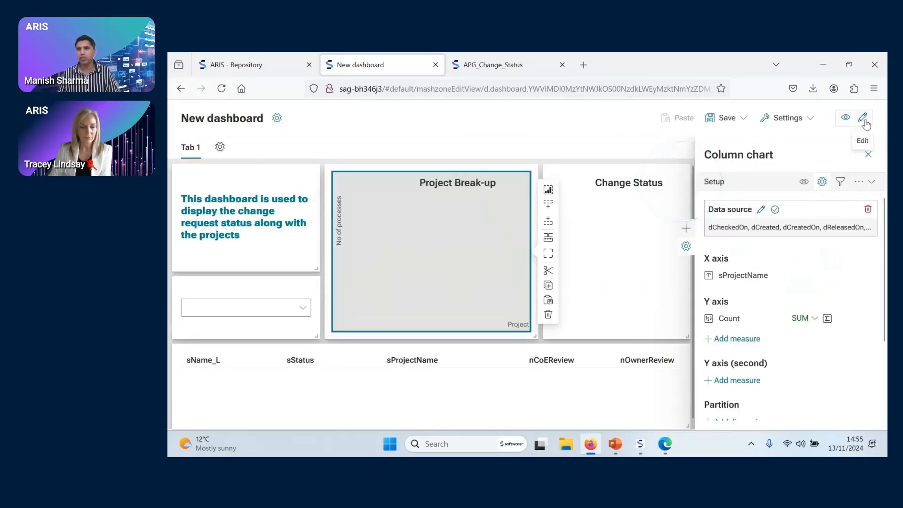
{"action": "left_click", "coordinate": [671, 193]}
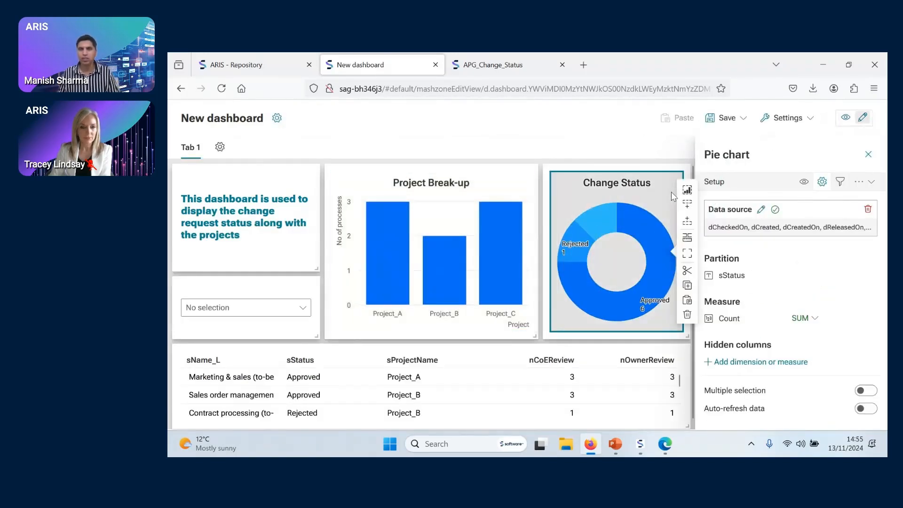
{"action": "left_click", "coordinate": [841, 183]}
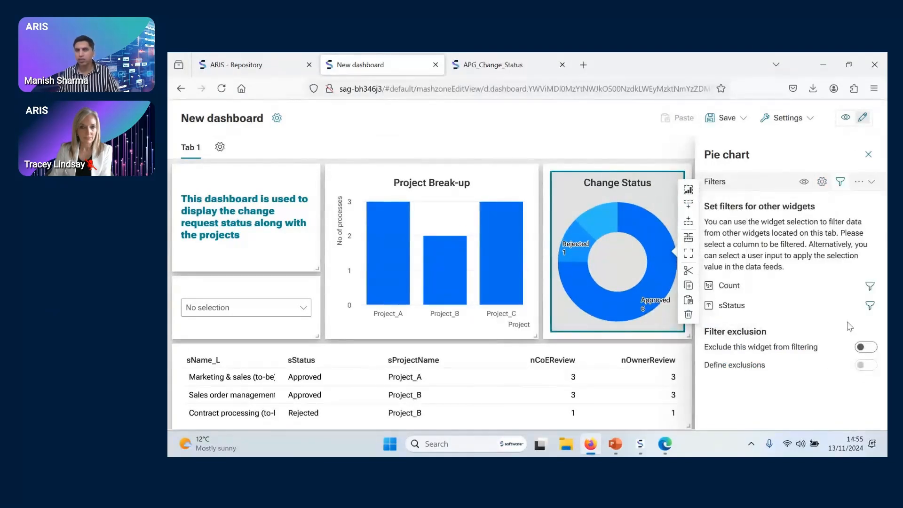
{"action": "left_click", "coordinate": [870, 306]}
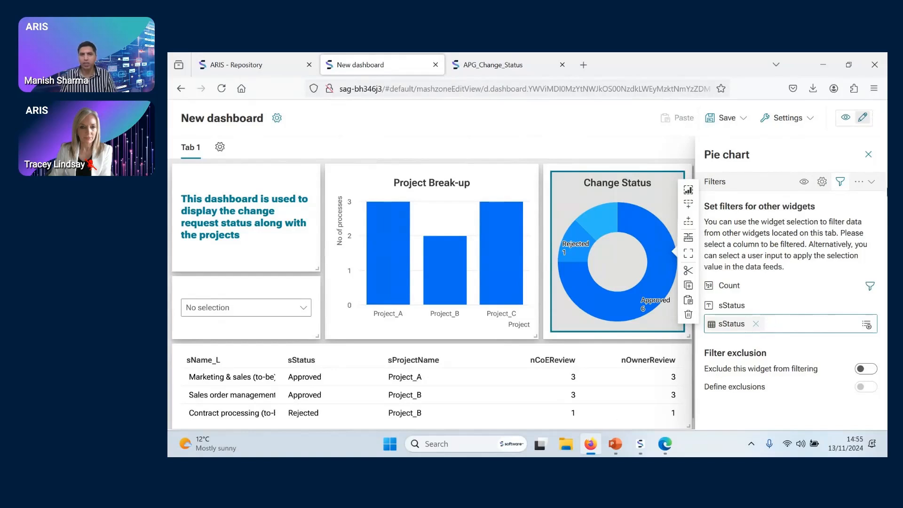
Preview the dashboard, filter it by the Approved status, examine the project bars and grid rows, and clear the status selection
{"action": "left_click", "coordinate": [847, 119]}
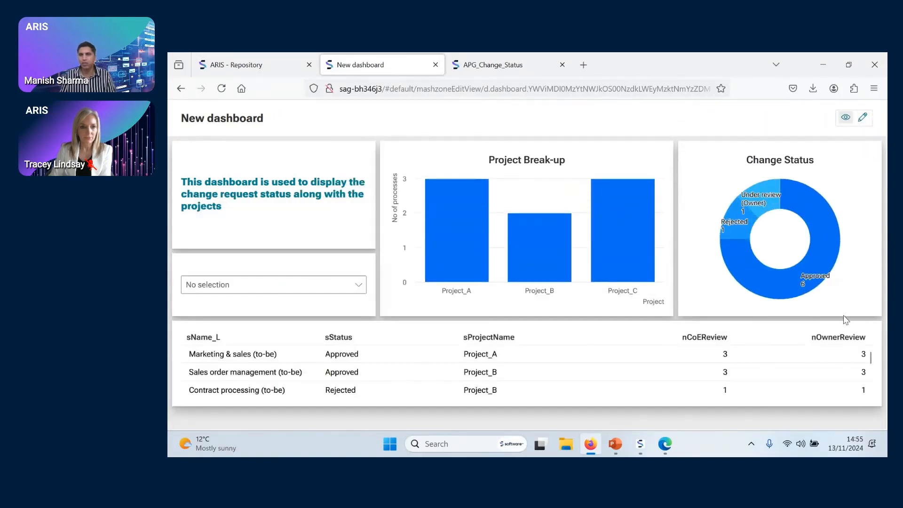
{"action": "left_click", "coordinate": [781, 291]}
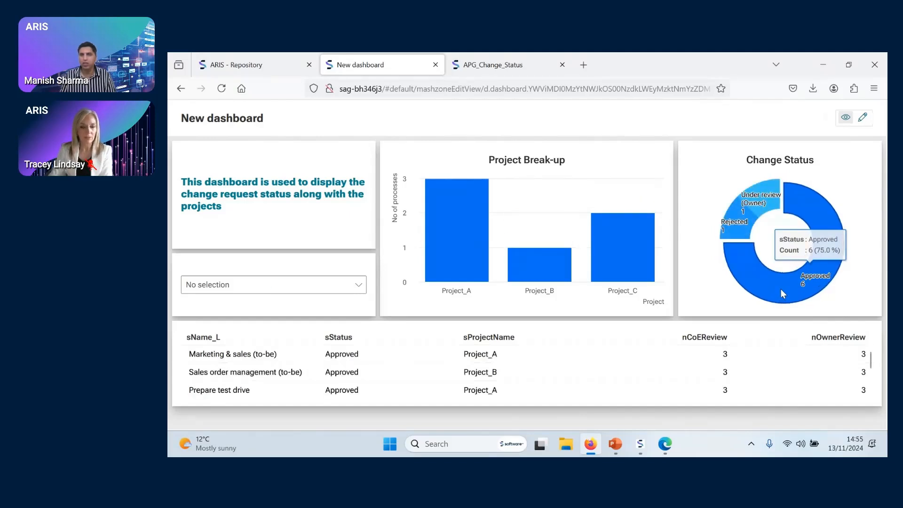
{"action": "mouse_move", "coordinate": [475, 210]}
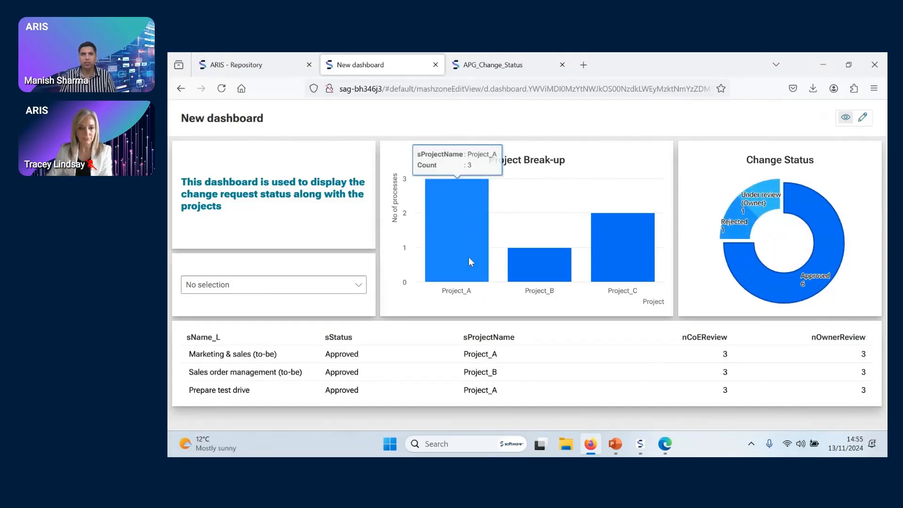
{"action": "mouse_move", "coordinate": [544, 284]}
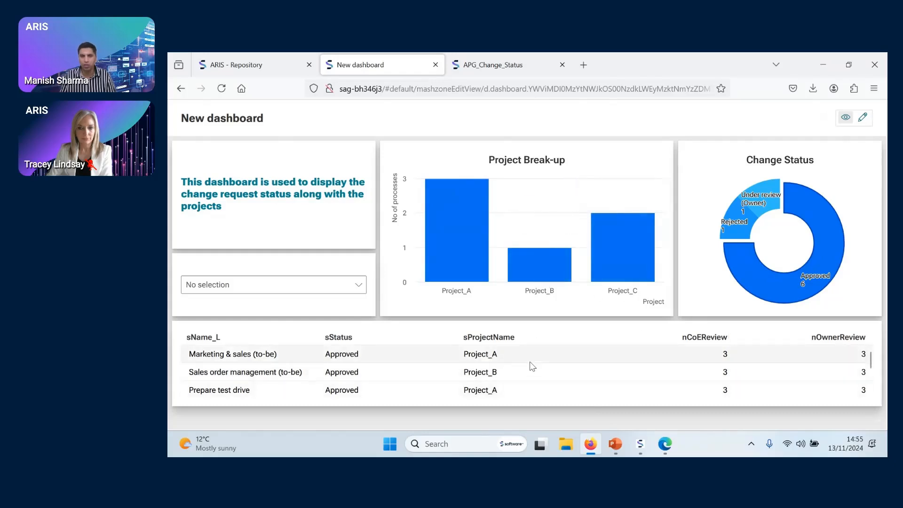
{"action": "scroll", "coordinate": [529, 365], "scroll_direction": "down", "scroll_amount": 3}
{"action": "scroll", "coordinate": [530, 369], "scroll_direction": "up", "scroll_amount": 3}
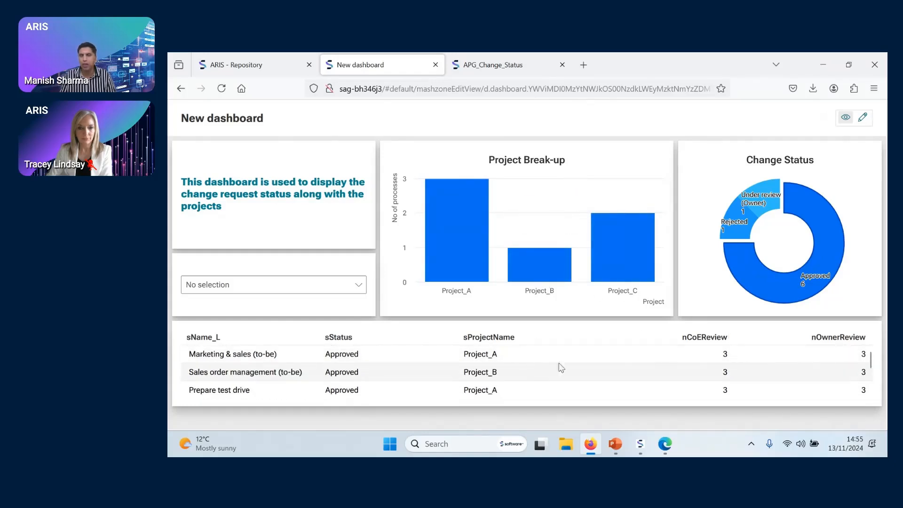
{"action": "left_click", "coordinate": [780, 289]}
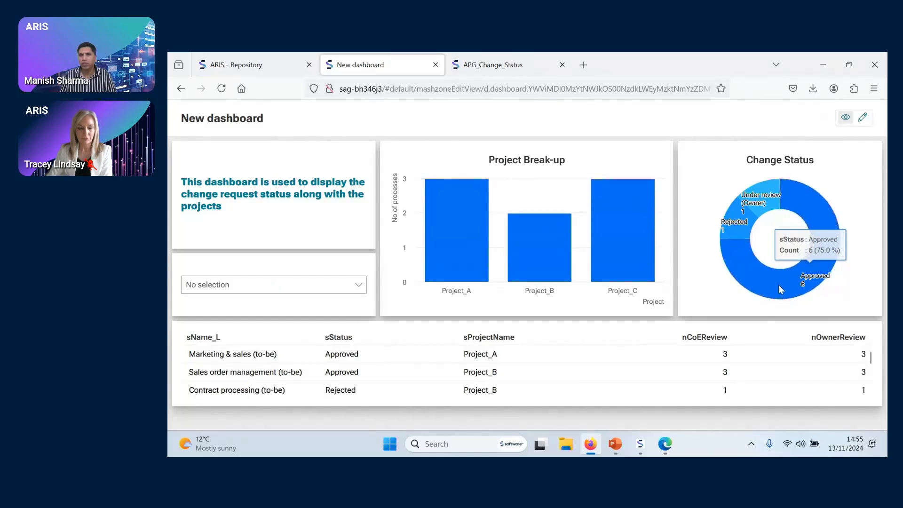
Filter the dashboard by the Rejected status and by Under review (Owner), and clear the status selection
{"action": "left_click", "coordinate": [727, 232]}
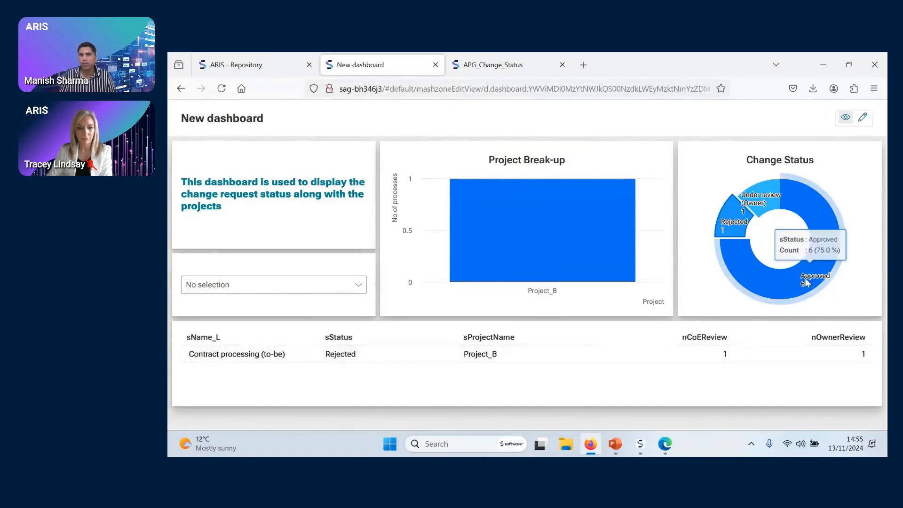
{"action": "left_click", "coordinate": [766, 214]}
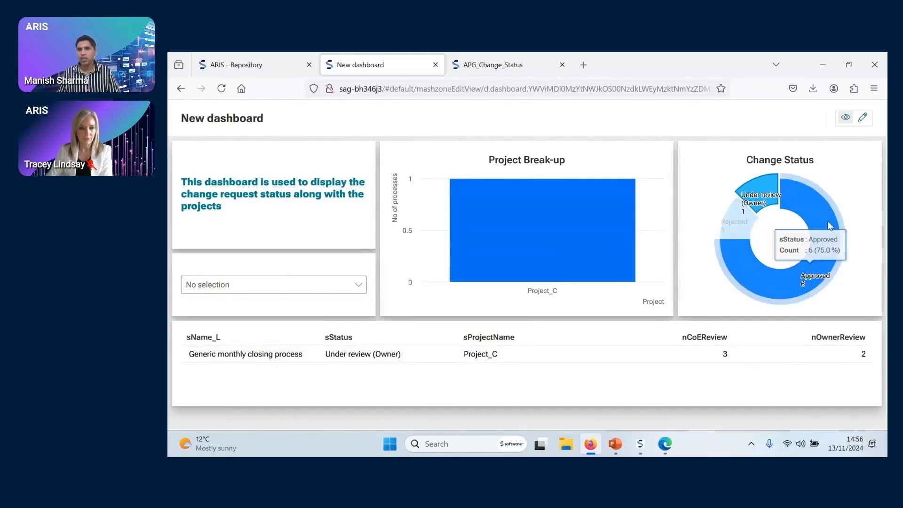
{"action": "left_click", "coordinate": [759, 202]}
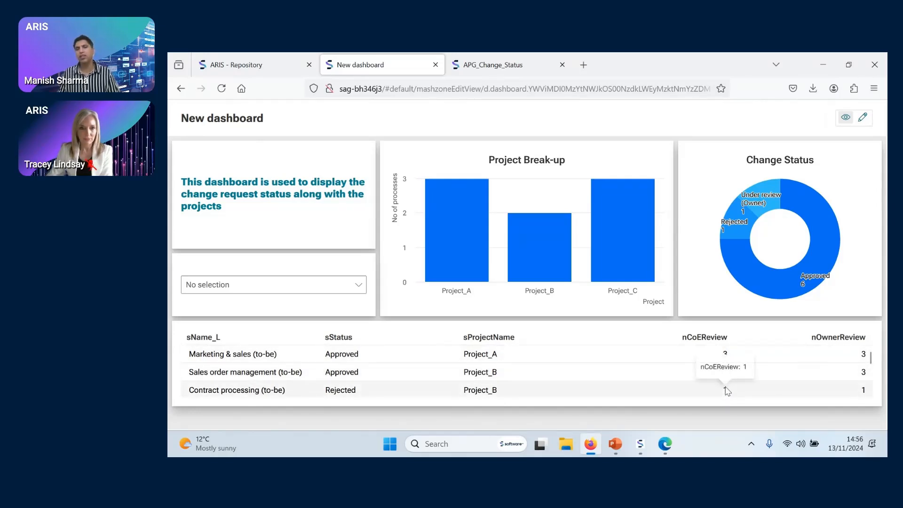
Return to editing and add a traffic light threshold rule set for the grid's nCoEReview column
{"action": "left_click", "coordinate": [862, 118]}
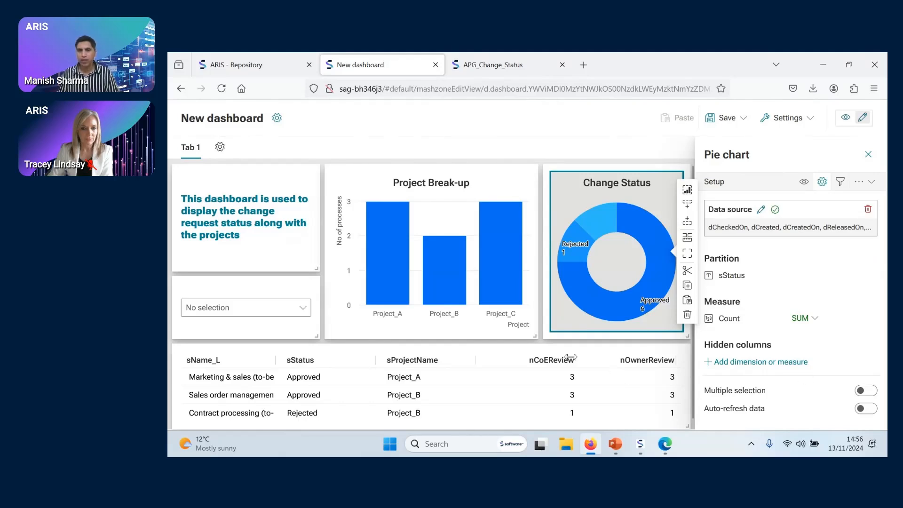
{"action": "left_click", "coordinate": [617, 356]}
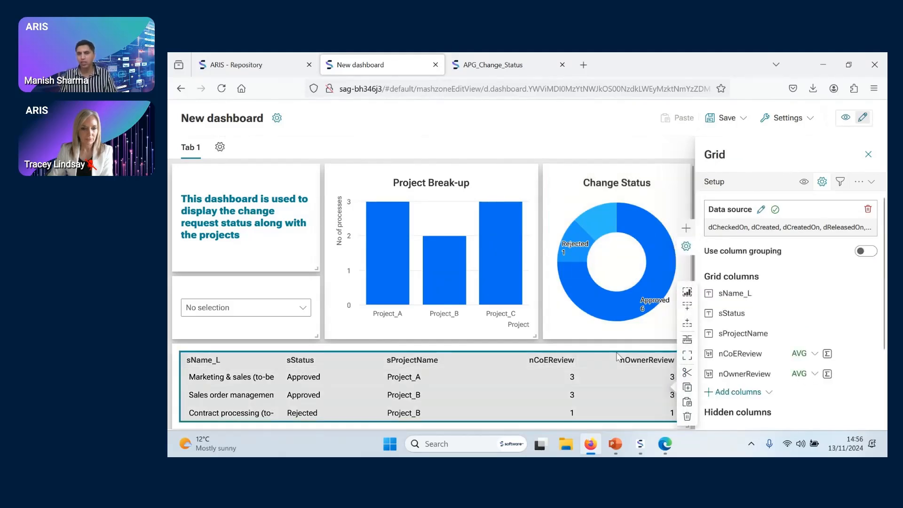
{"action": "left_click", "coordinate": [860, 185]}
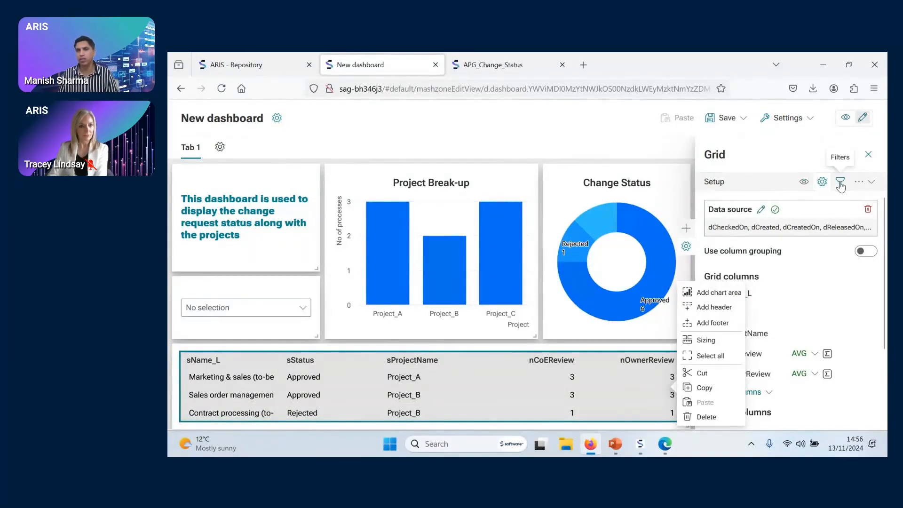
{"action": "left_click", "coordinate": [861, 185]}
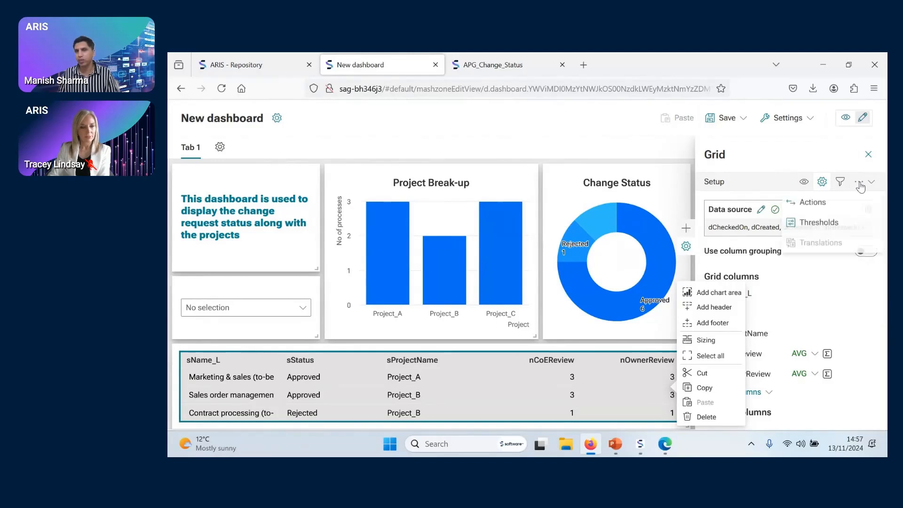
{"action": "left_click", "coordinate": [833, 228]}
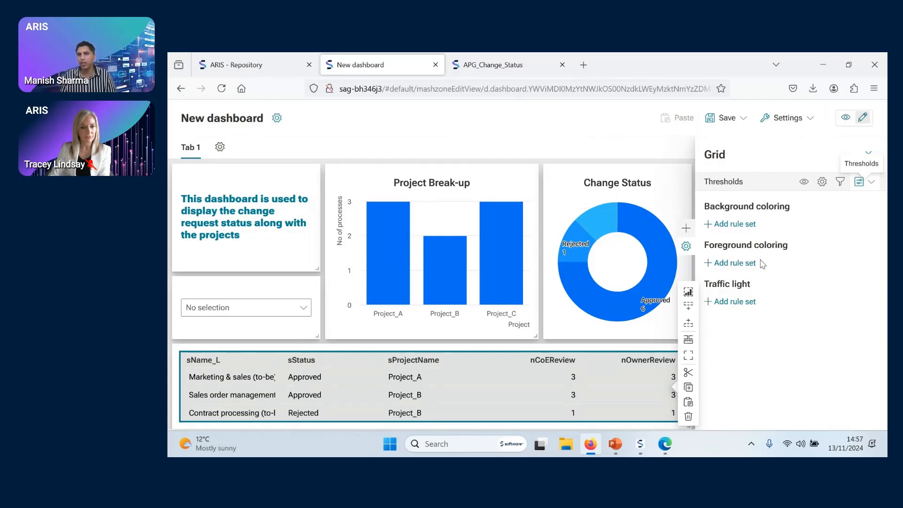
{"action": "left_click", "coordinate": [741, 308]}
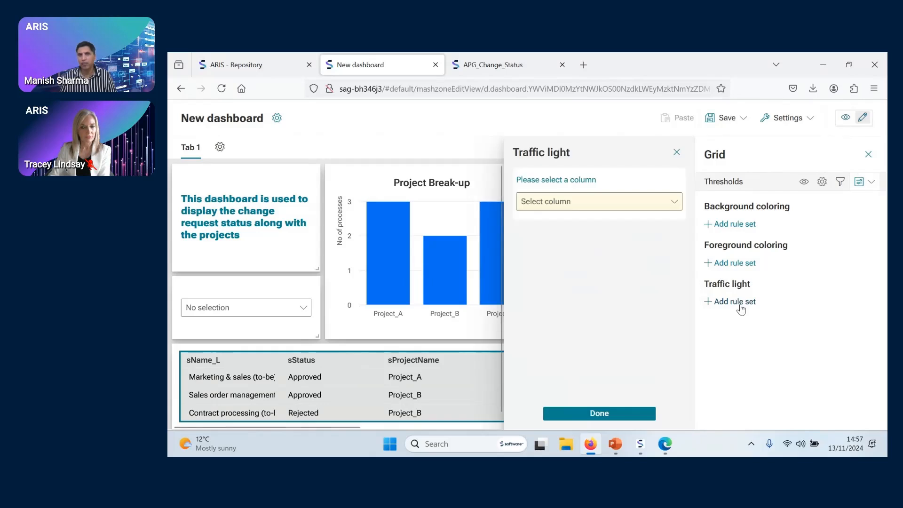
{"action": "left_click", "coordinate": [680, 204]}
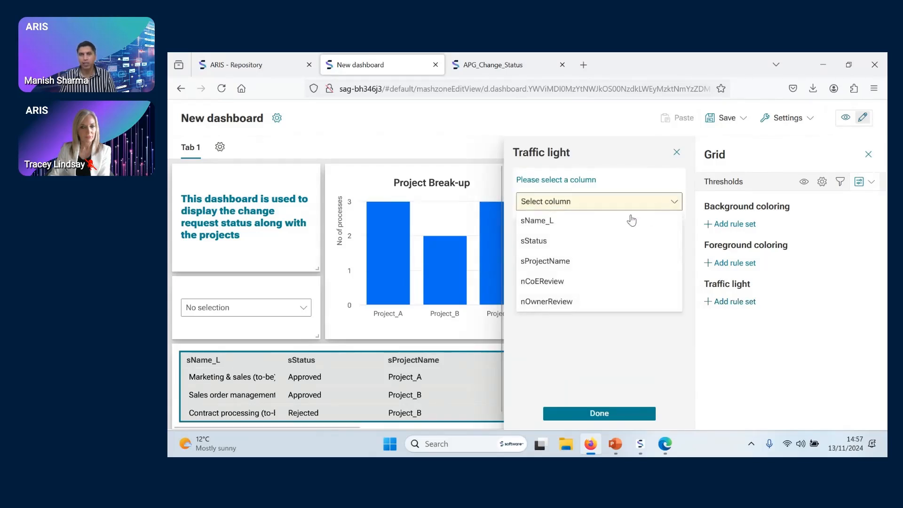
{"action": "left_click", "coordinate": [588, 283]}
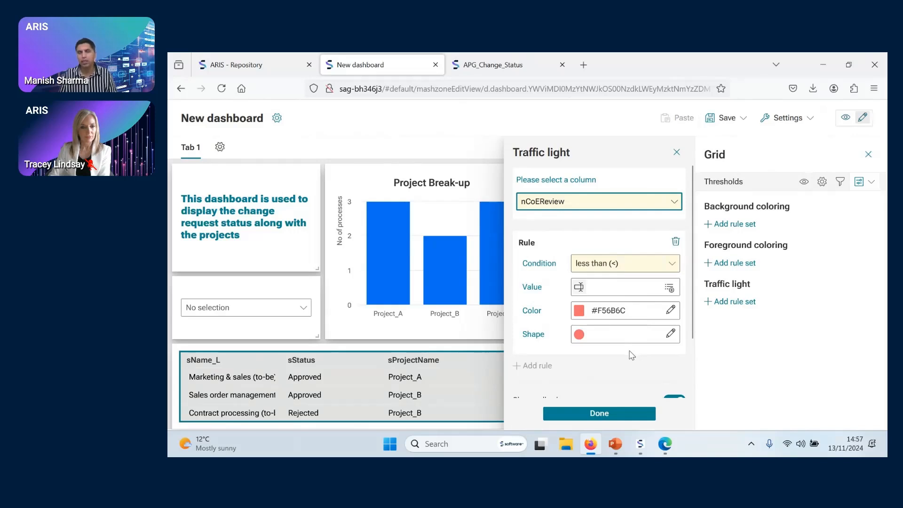
Define the first traffic light rule as equal to 3 with the green color #198038
{"action": "left_click", "coordinate": [618, 269]}
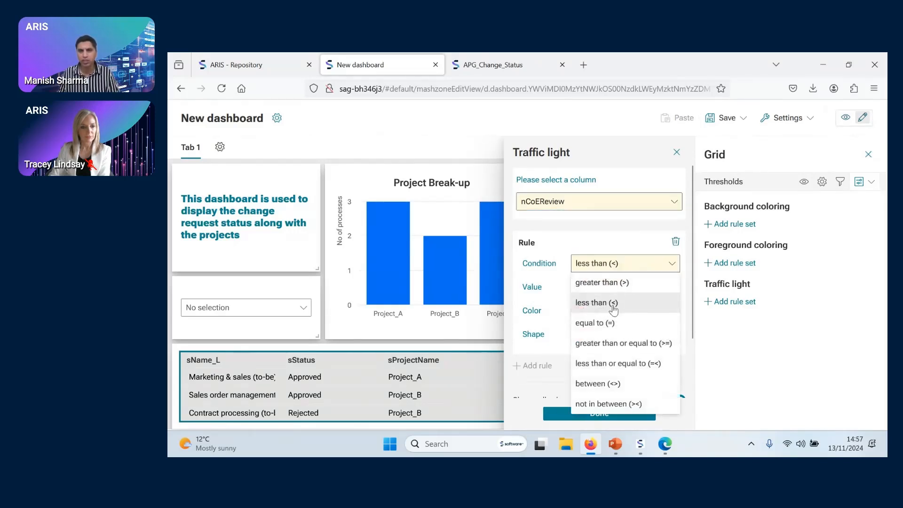
{"action": "left_click", "coordinate": [607, 320]}
{"action": "left_click", "coordinate": [612, 288]}
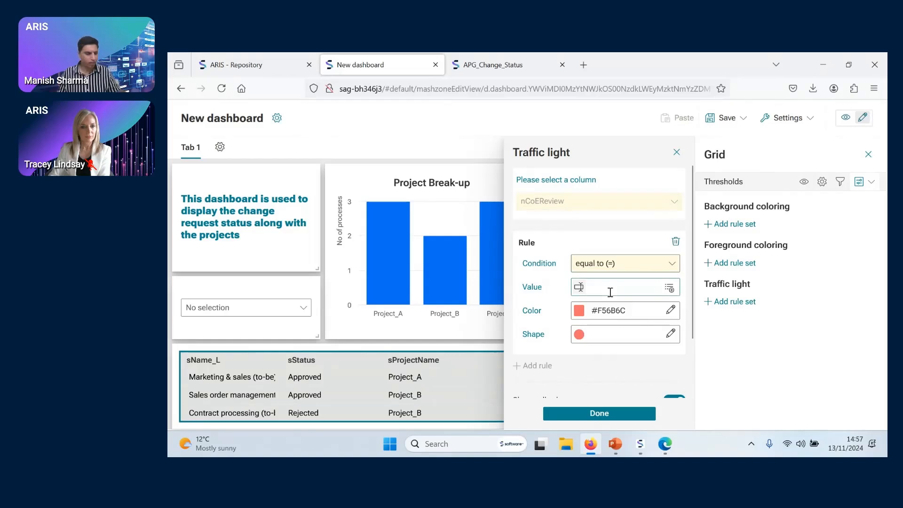
{"action": "type", "text": "3"}
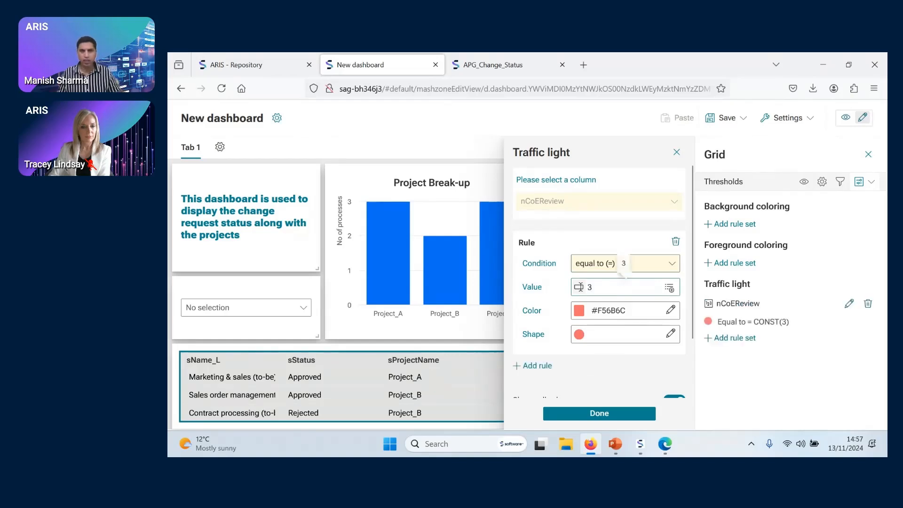
{"action": "left_click", "coordinate": [605, 316]}
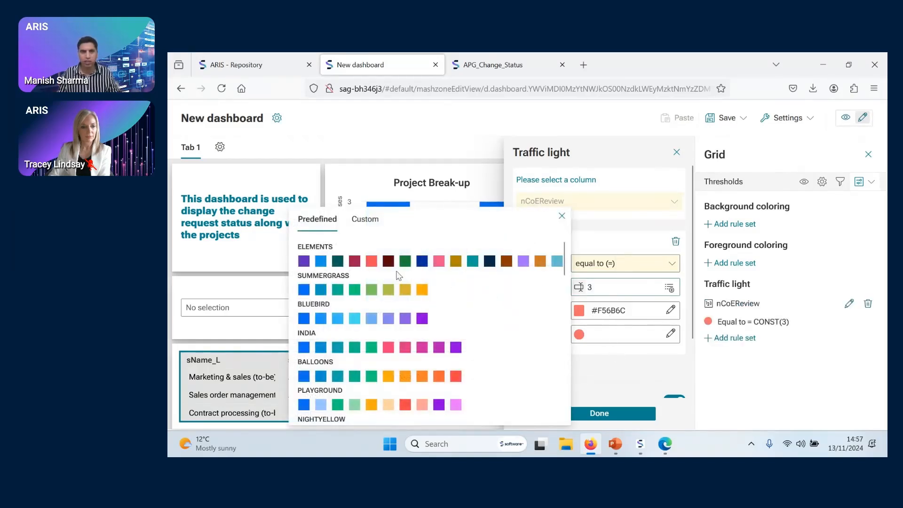
{"action": "left_click", "coordinate": [405, 261]}
{"action": "left_click", "coordinate": [628, 369]}
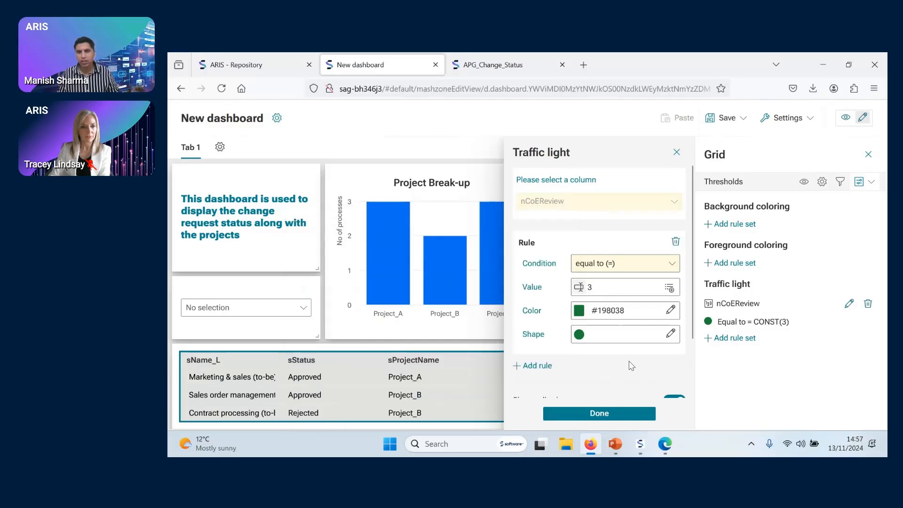
Add a second traffic light rule for values equal to 2 with the orange color #FFAA0A
{"action": "scroll", "coordinate": [629, 370], "scroll_direction": "down", "scroll_amount": 2}
{"action": "left_click", "coordinate": [546, 303]}
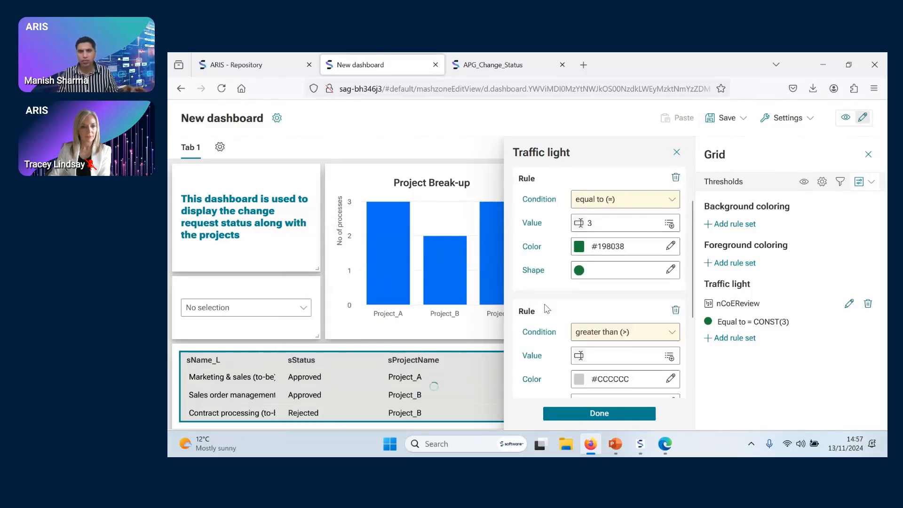
{"action": "left_click", "coordinate": [617, 331]}
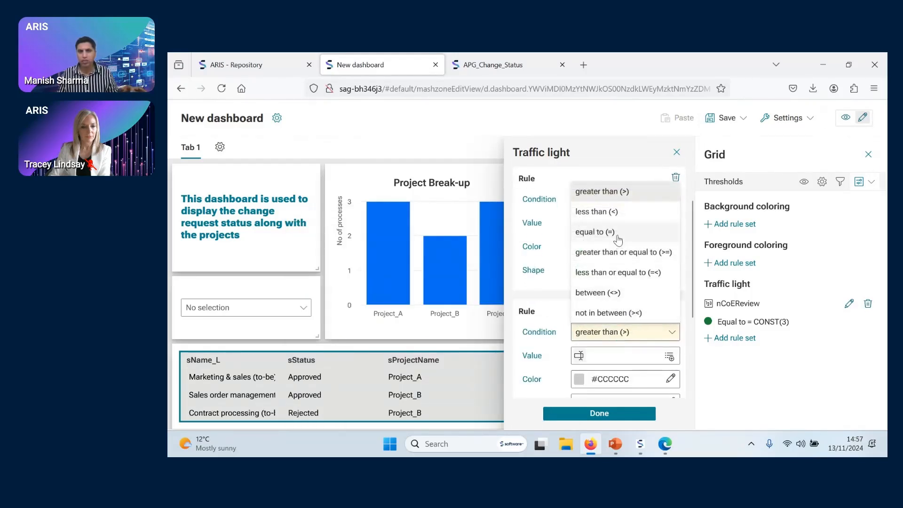
{"action": "left_click", "coordinate": [617, 239]}
{"action": "left_click", "coordinate": [611, 355]}
{"action": "type", "text": "2"}
{"action": "scroll", "coordinate": [608, 330], "scroll_direction": "down", "scroll_amount": 2}
{"action": "left_click", "coordinate": [617, 273]}
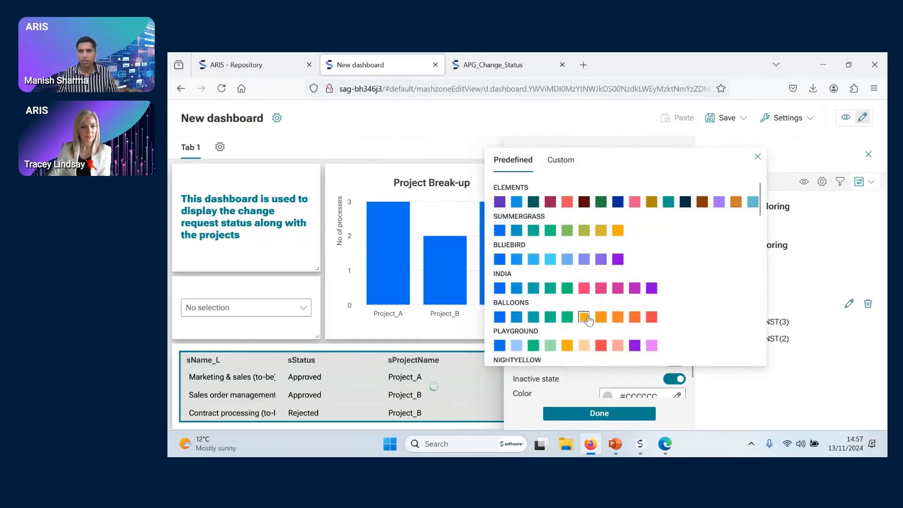
{"action": "left_click", "coordinate": [757, 156]}
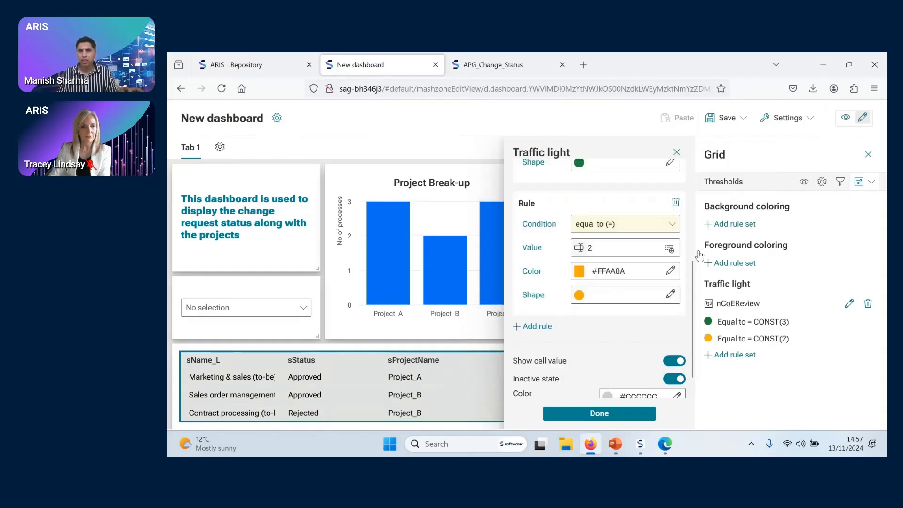
Add a third traffic light rule for values equal to 1 with the red color #FF4046
{"action": "scroll", "coordinate": [619, 333], "scroll_direction": "down", "scroll_amount": 1}
{"action": "left_click", "coordinate": [536, 303]}
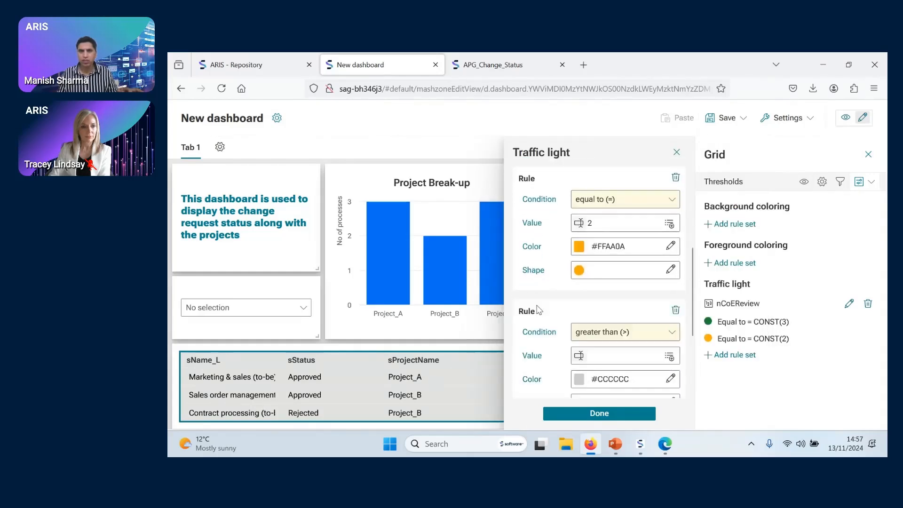
{"action": "left_click", "coordinate": [617, 332]}
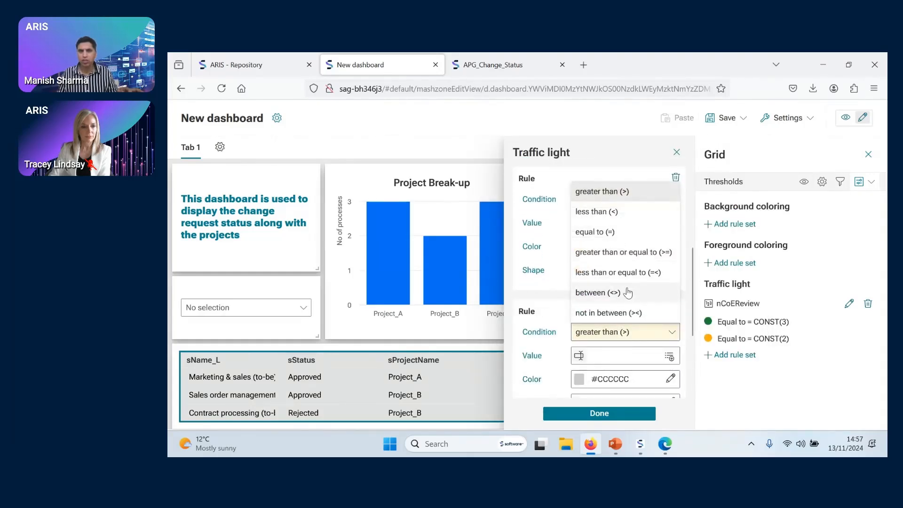
{"action": "left_click", "coordinate": [619, 234]}
{"action": "left_click", "coordinate": [612, 353]}
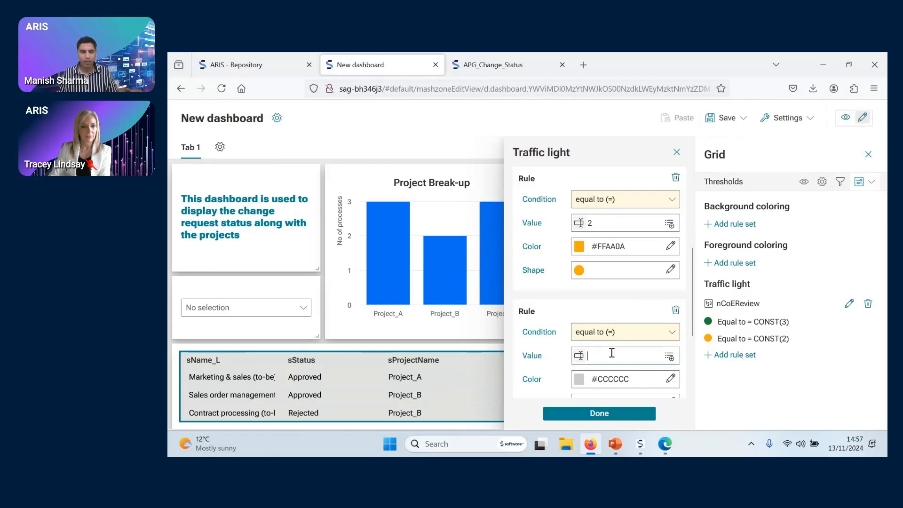
{"action": "type", "text": "1"}
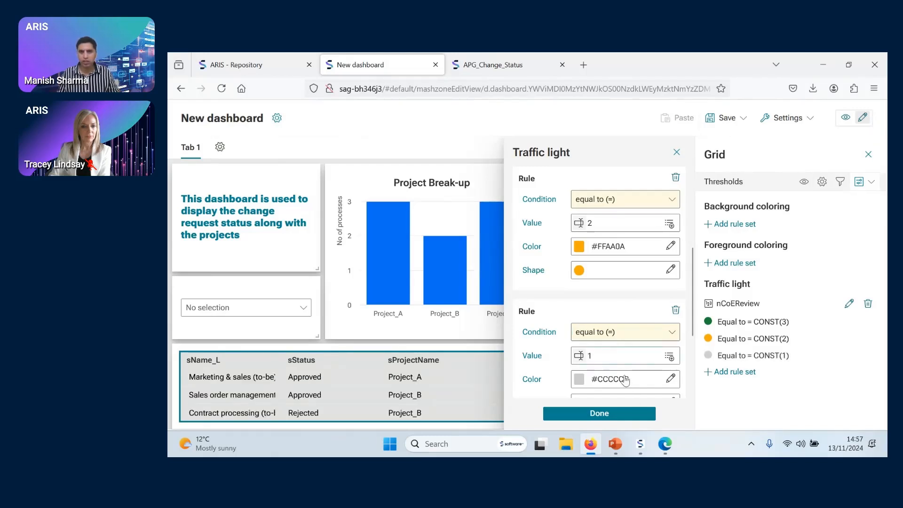
{"action": "left_click", "coordinate": [624, 379]}
{"action": "left_click", "coordinate": [652, 293]}
Turn off showing the cell value for the nCoEReview traffic lights and complete the rule set
{"action": "scroll", "coordinate": [618, 348], "scroll_direction": "down", "scroll_amount": 3}
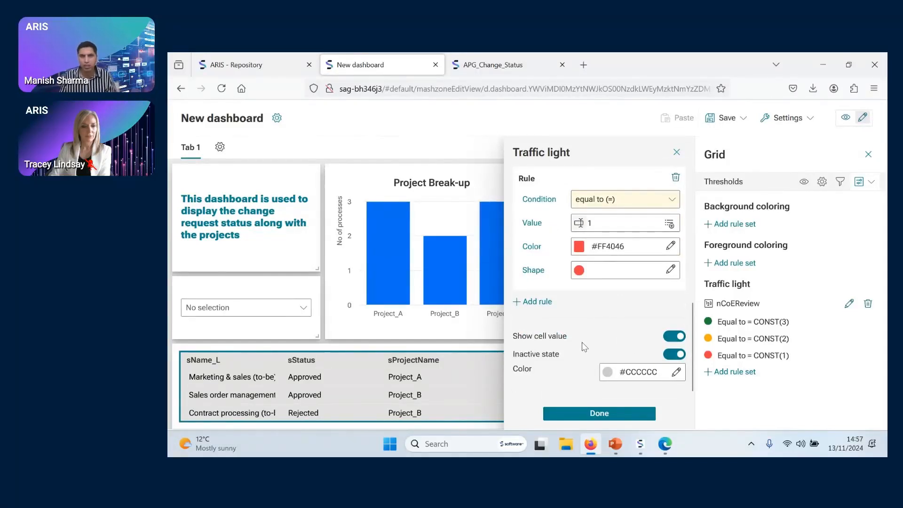
{"action": "left_click", "coordinate": [679, 337]}
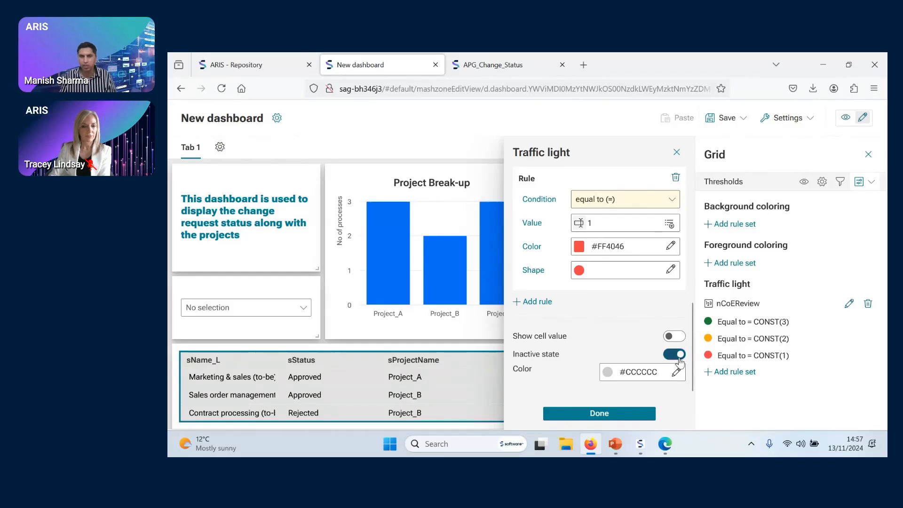
{"action": "left_click", "coordinate": [605, 413]}
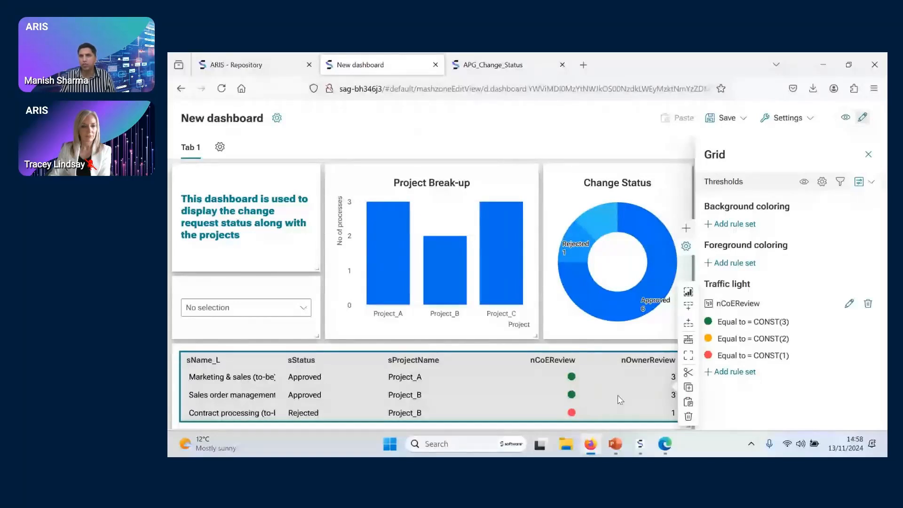
Close the grid's threshold settings and make the grid widget taller so more rows fit
{"action": "left_click", "coordinate": [868, 158]}
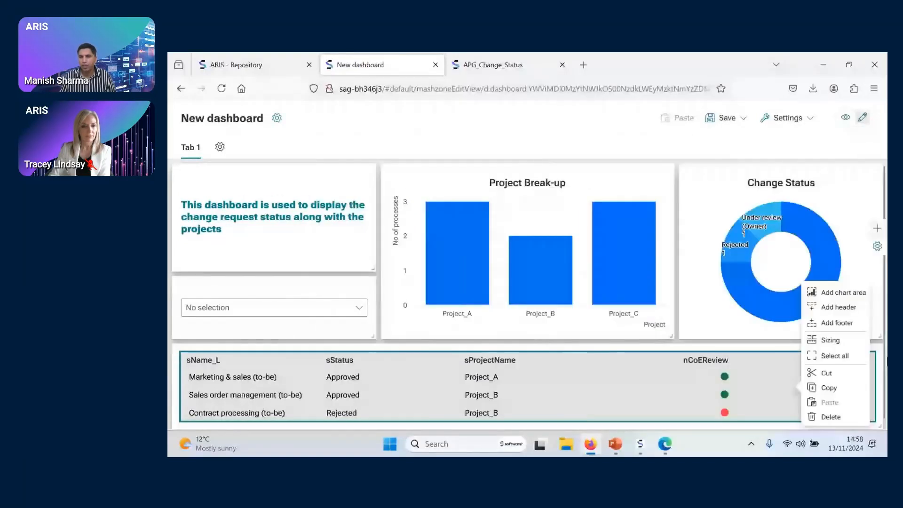
{"action": "mouse_move", "coordinate": [875, 419]}
{"action": "left_mouse_down"}
{"action": "mouse_move", "coordinate": [881, 425]}
{"action": "mouse_move", "coordinate": [884, 413]}
{"action": "mouse_move", "coordinate": [884, 422]}
{"action": "left_mouse_up"}
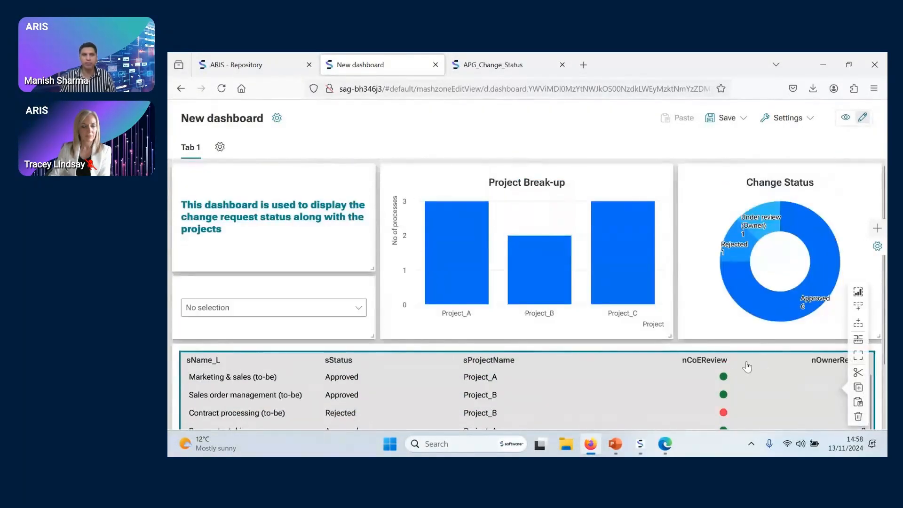
{"action": "left_click_drag", "start_coordinate": [667, 333], "coordinate": [668, 316]}
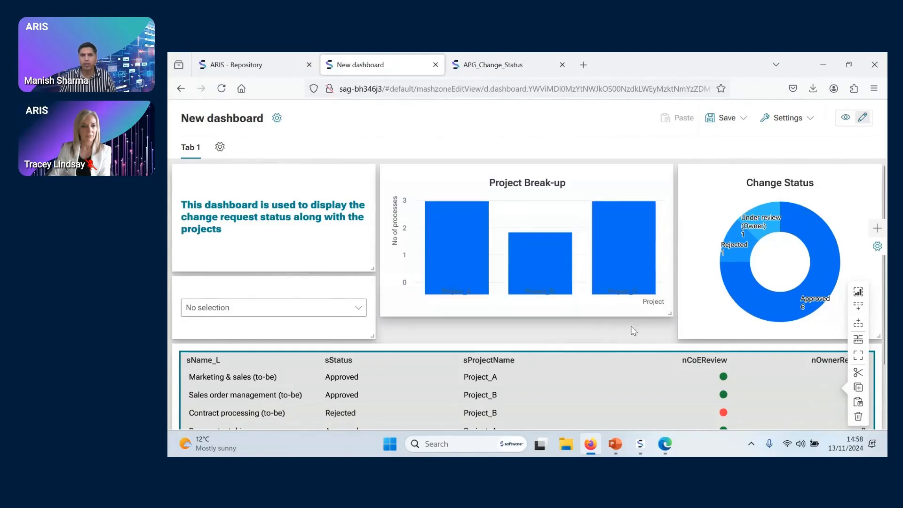
{"action": "left_click_drag", "start_coordinate": [371, 267], "coordinate": [370, 259]}
{"action": "left_click_drag", "start_coordinate": [668, 315], "coordinate": [671, 337]}
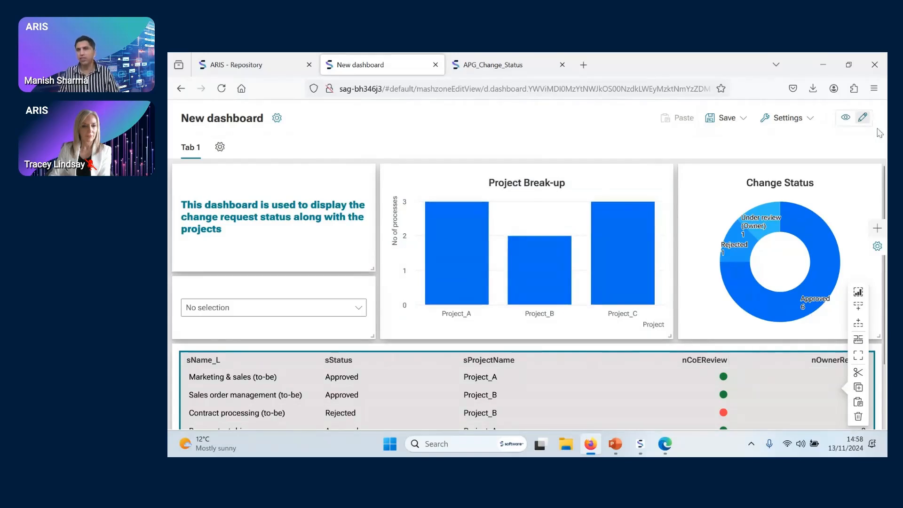
Preview the dashboard, look over the nCoEReview traffic lights, and filter the widgets by the Approved status
{"action": "left_click", "coordinate": [845, 119]}
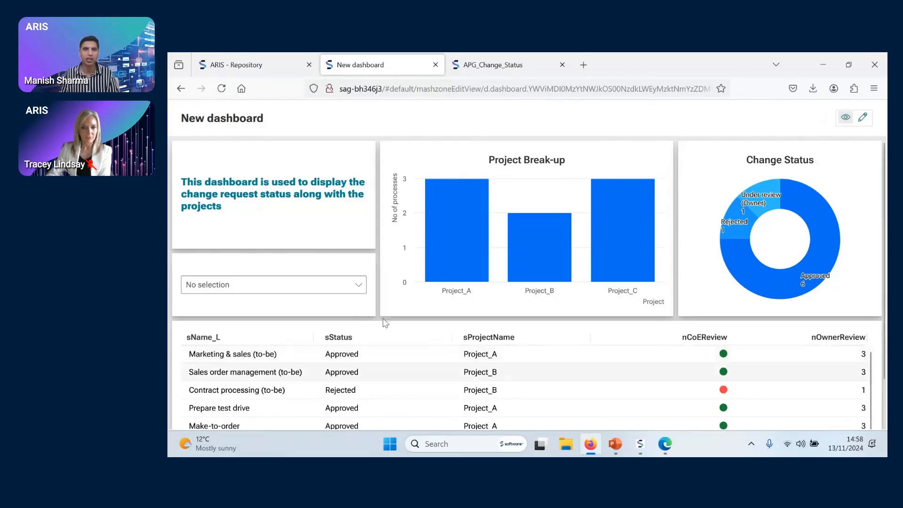
{"action": "mouse_move", "coordinate": [754, 269]}
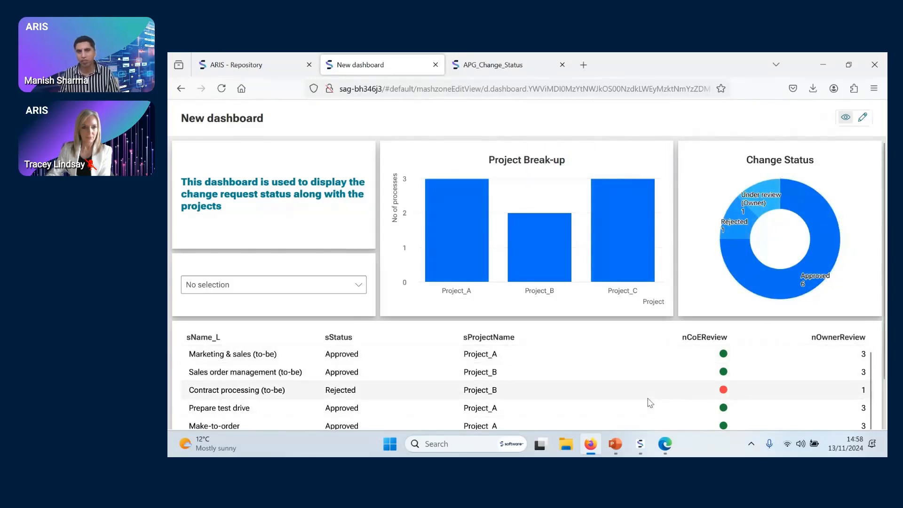
{"action": "mouse_move", "coordinate": [776, 283]}
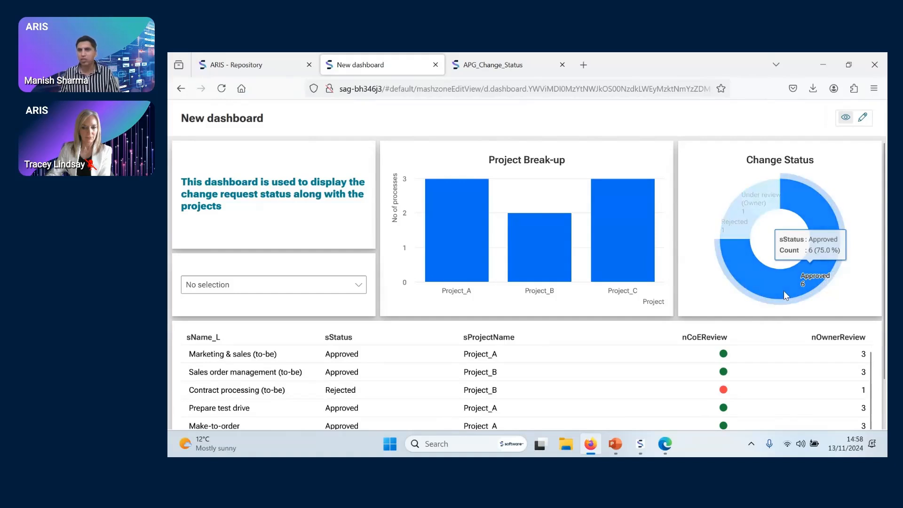
{"action": "left_click", "coordinate": [784, 291]}
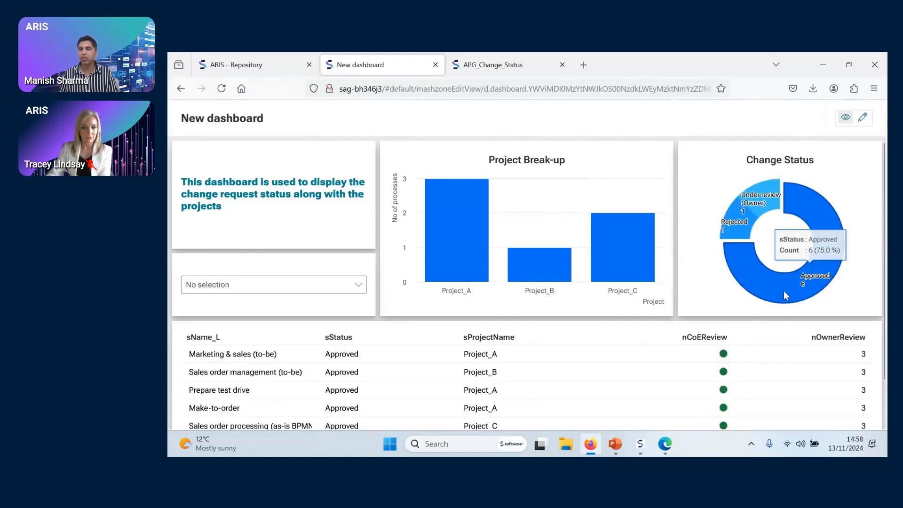
Filter the dashboard by Project_C, narrow it to the Under review (Owner) status, and clear that status selection
{"action": "left_click", "coordinate": [638, 269]}
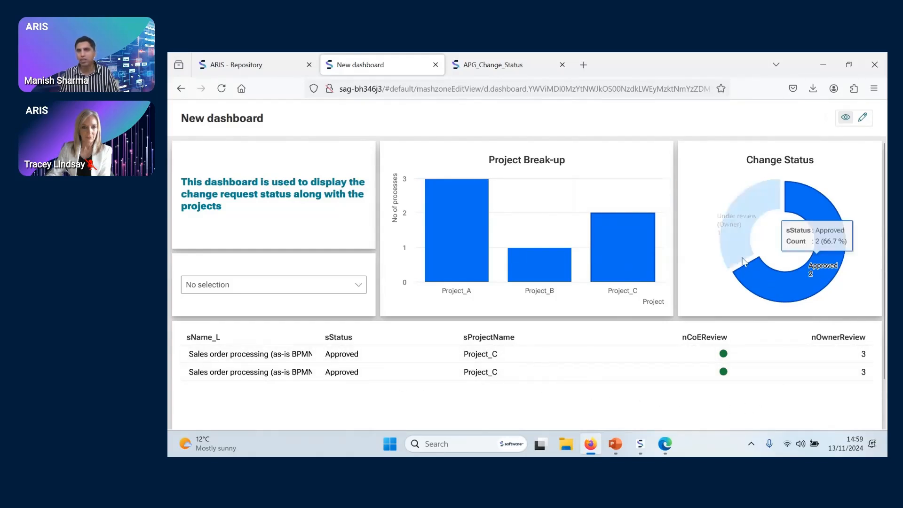
{"action": "left_click", "coordinate": [735, 243]}
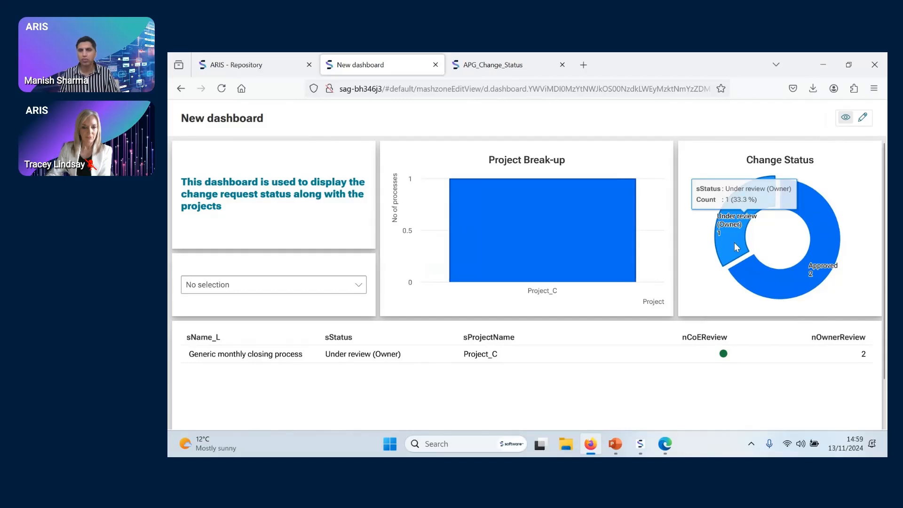
{"action": "left_click", "coordinate": [730, 253]}
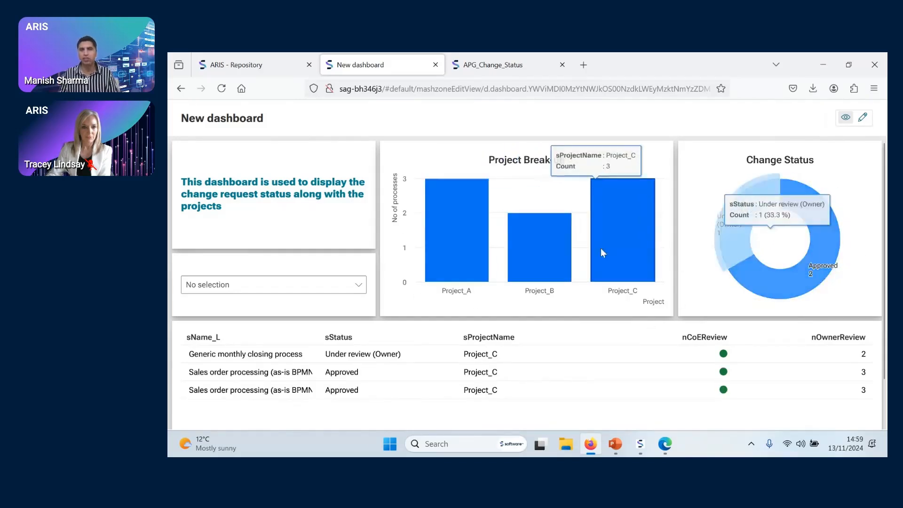
Filter the dashboard by Project_A, Project_B and Project_C in turn to compare their grid rows and status shares
{"action": "left_click", "coordinate": [478, 257]}
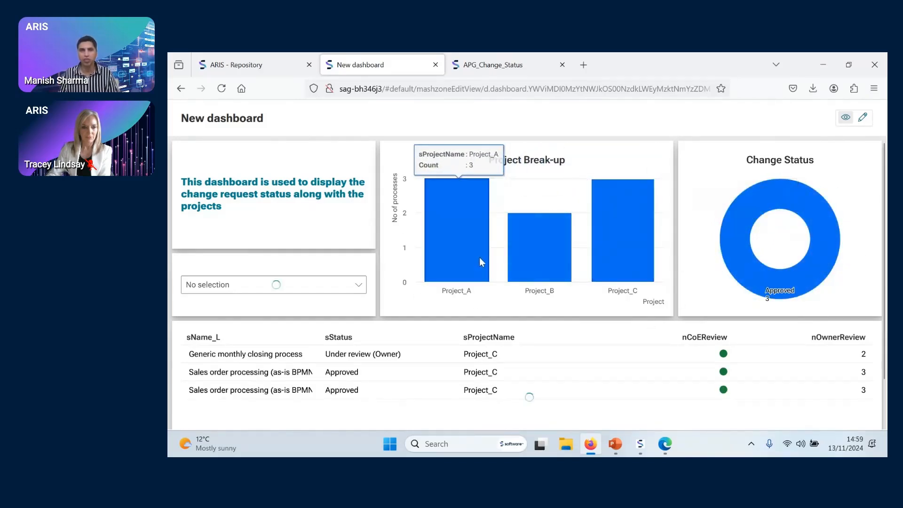
{"action": "left_click", "coordinate": [557, 270]}
{"action": "left_click", "coordinate": [640, 258]}
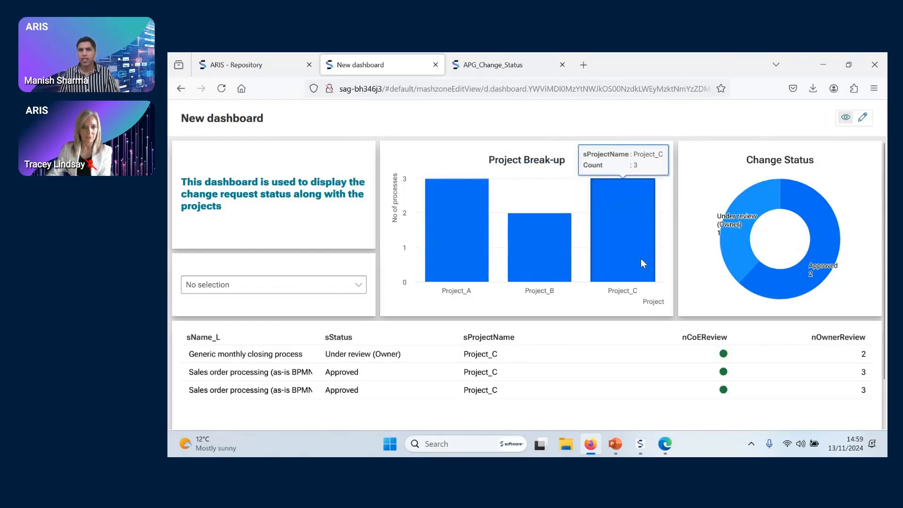